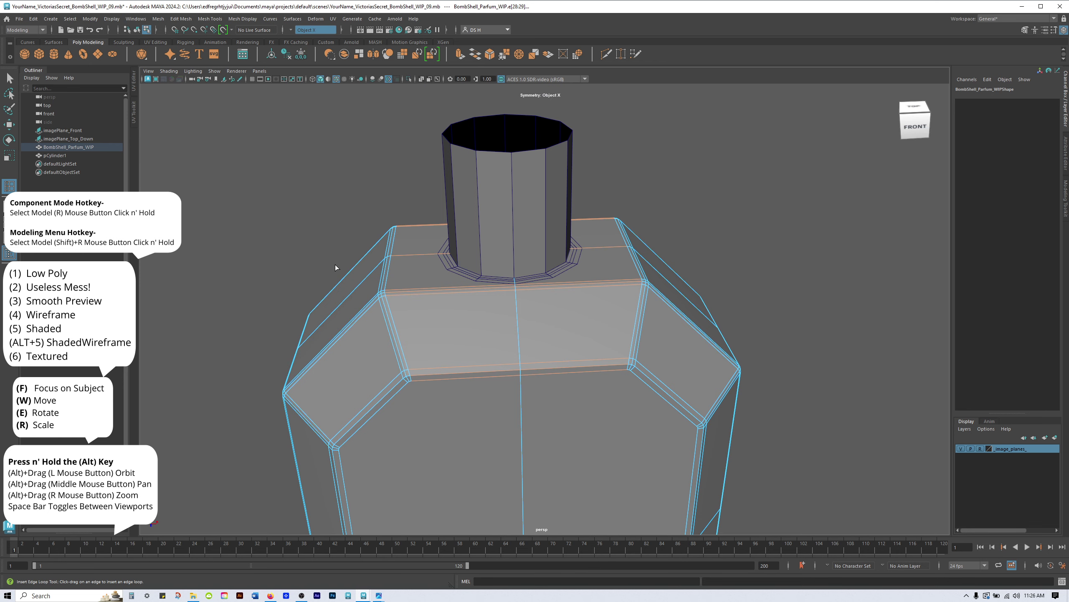
Insert a symmetrical edge loop across the bottle's top face, aligned with the outer side corner of the neck's base ring.
alt+drag(459, 268, 486, 261)
click(743, 191)
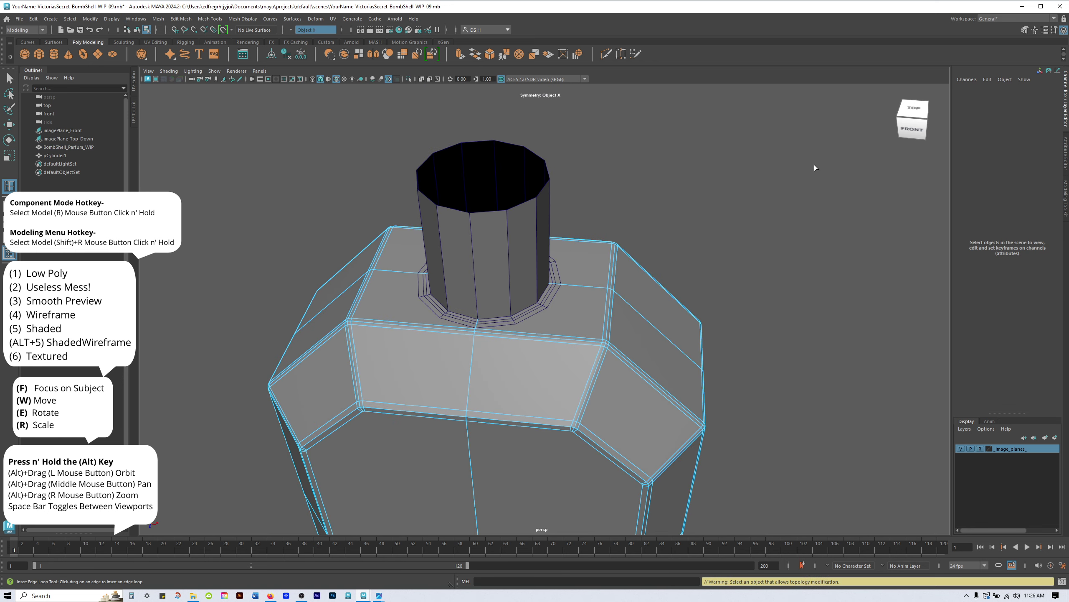
alt+right_drag(628, 238, 784, 333)
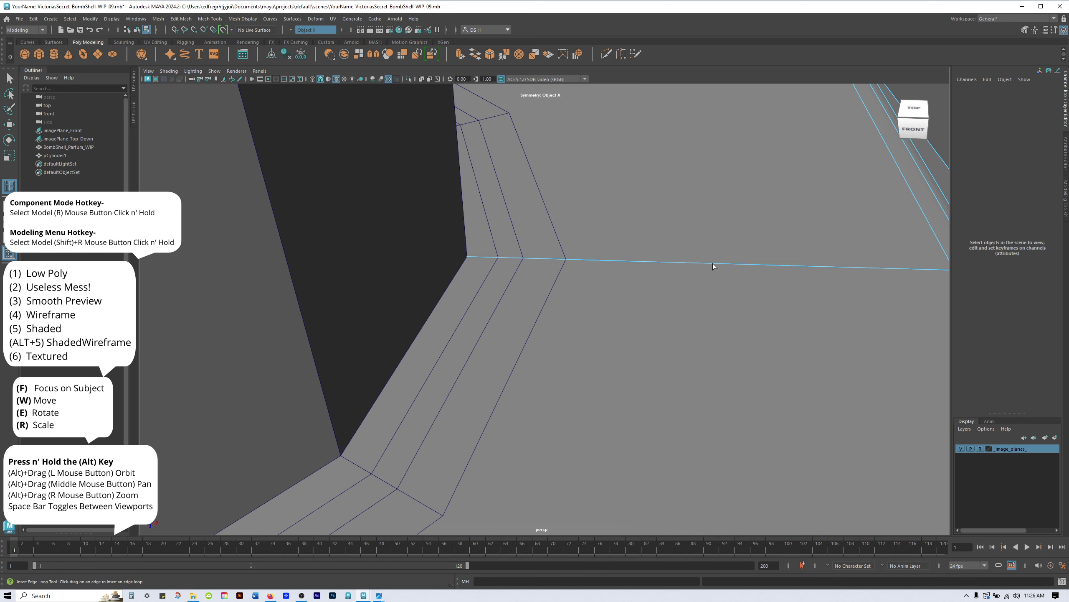
right_click(712, 217)
click(737, 266)
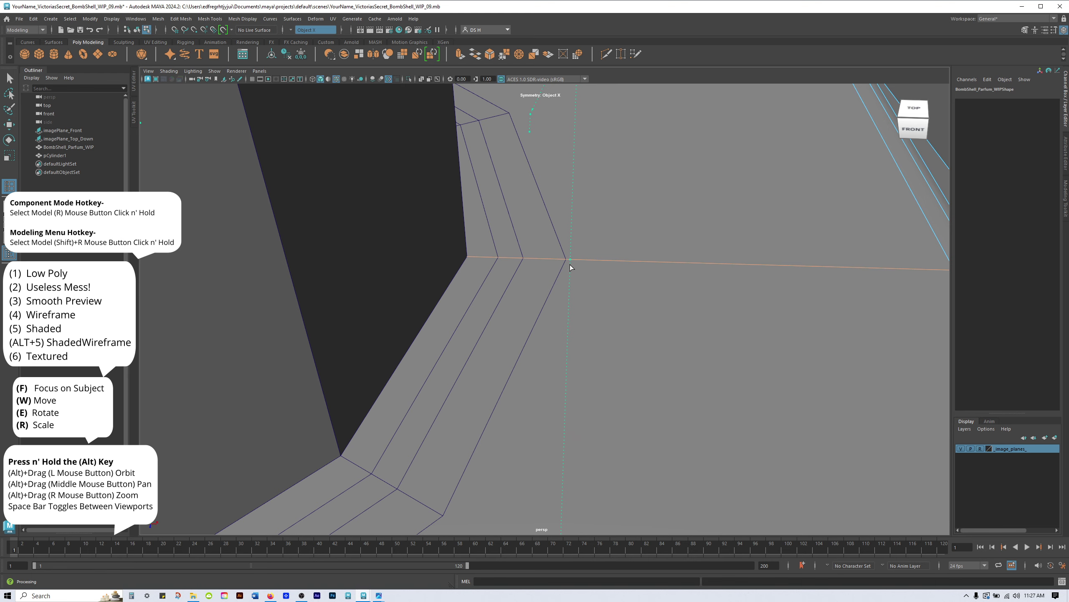
drag(569, 264, 571, 265)
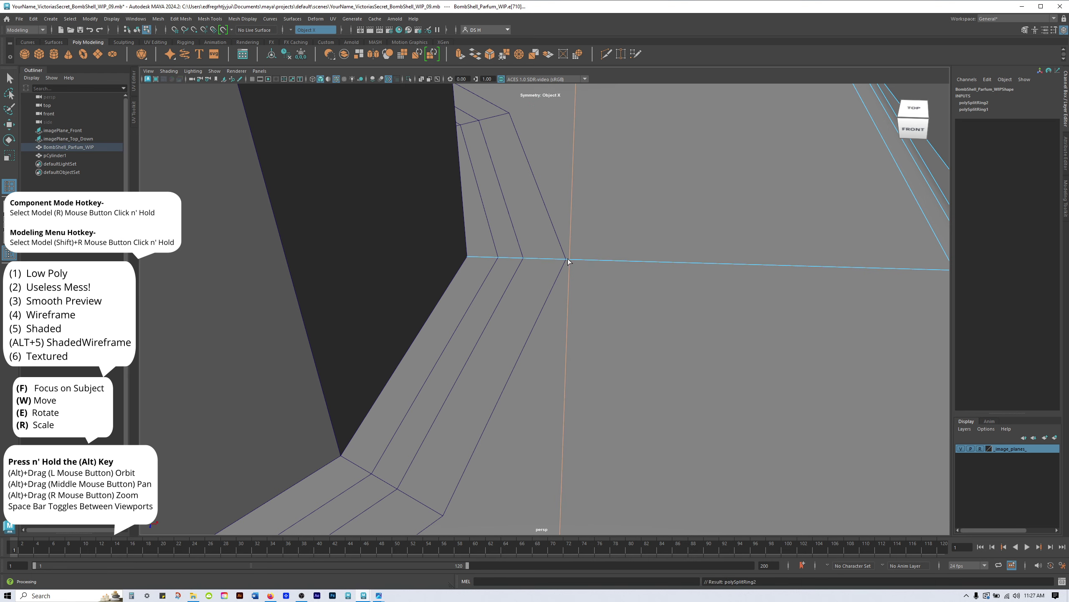
Examine how the new edge loops run past the neck base, down the front bevel and around the bottle's underside.
alt+right_drag(723, 277, 549, 282)
alt+middle_drag(550, 282, 697, 246)
alt+drag(505, 276, 400, 278)
alt+right_drag(316, 212, 446, 257)
alt+middle_drag(446, 257, 615, 333)
alt+right_drag(543, 323, 290, 327)
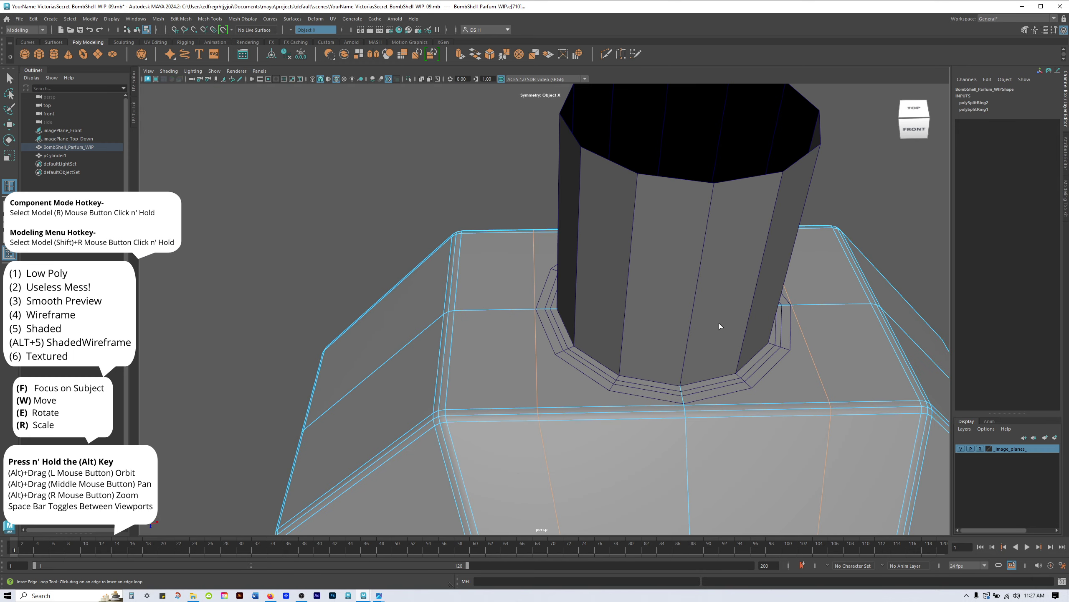
alt+right_drag(721, 327, 612, 343)
alt+middle_drag(612, 343, 585, 222)
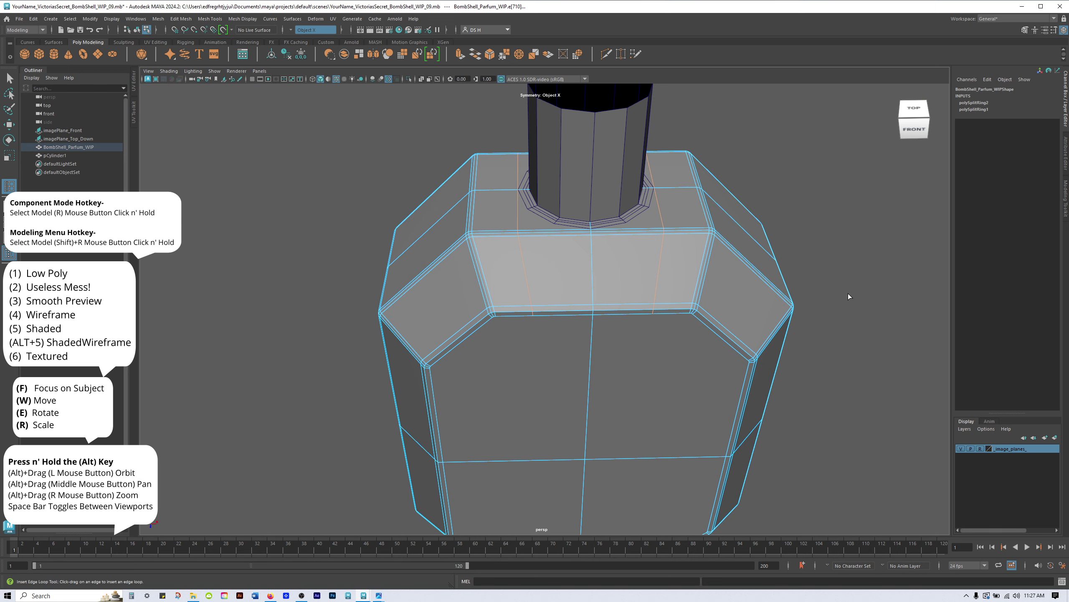
alt+drag(713, 353, 684, 212)
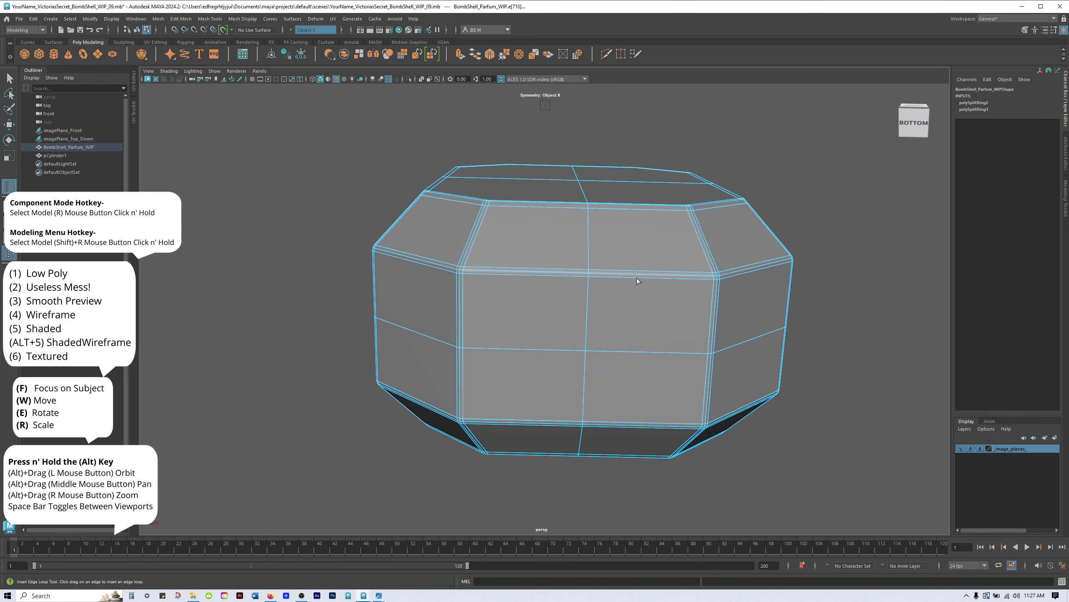
alt+drag(646, 358, 635, 139)
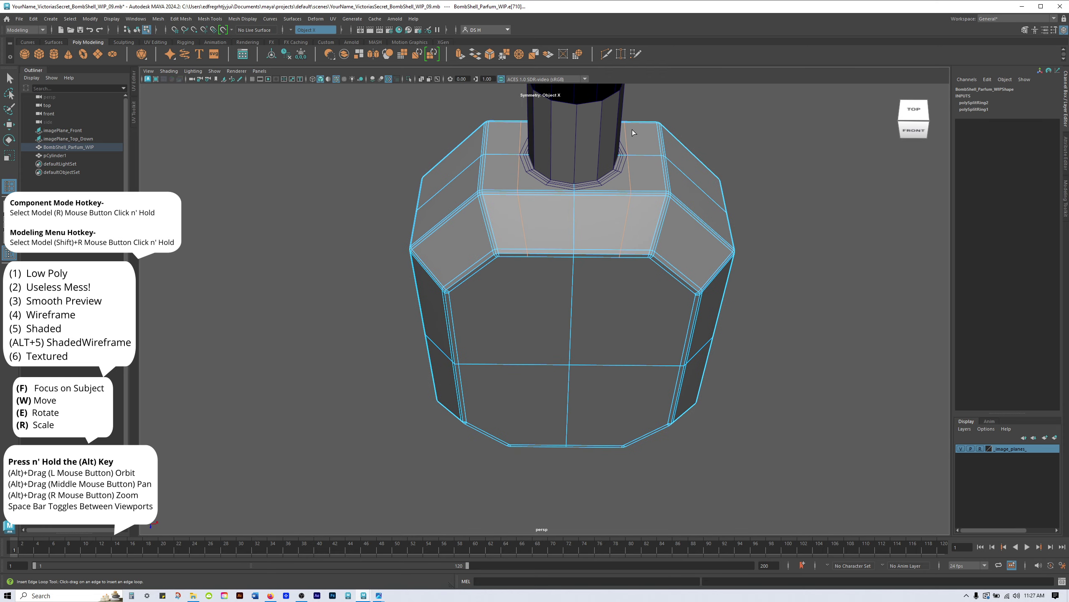
alt+drag(632, 209, 613, 163)
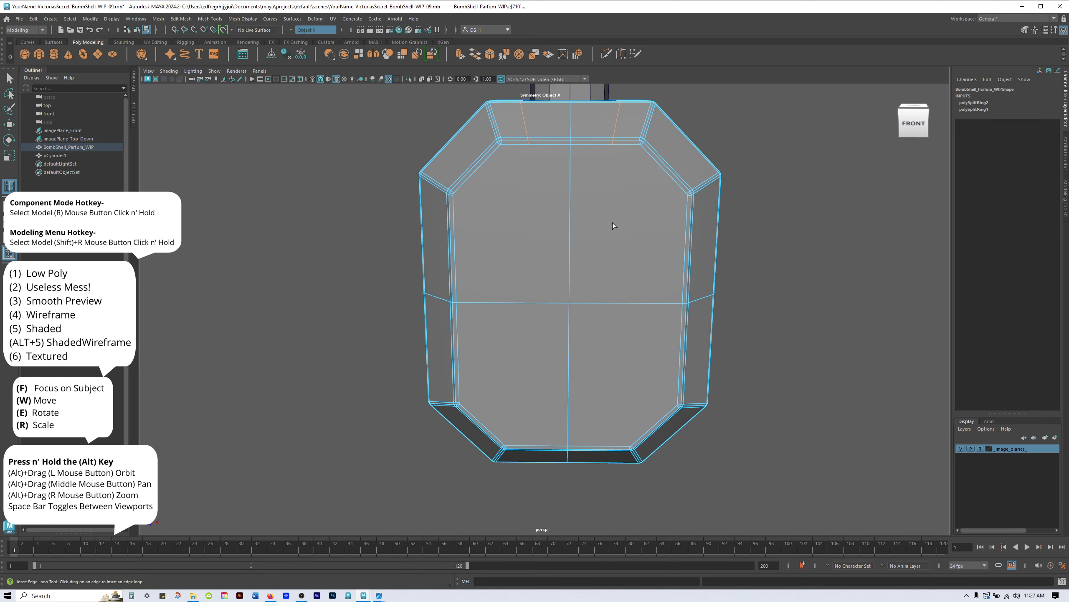
alt+drag(608, 407, 619, 315)
alt+drag(677, 226, 614, 289)
alt+drag(588, 351, 594, 328)
Leave the edge loop tool, deselect the bottle's edges and show the top view at full size.
key(w)
key(space)
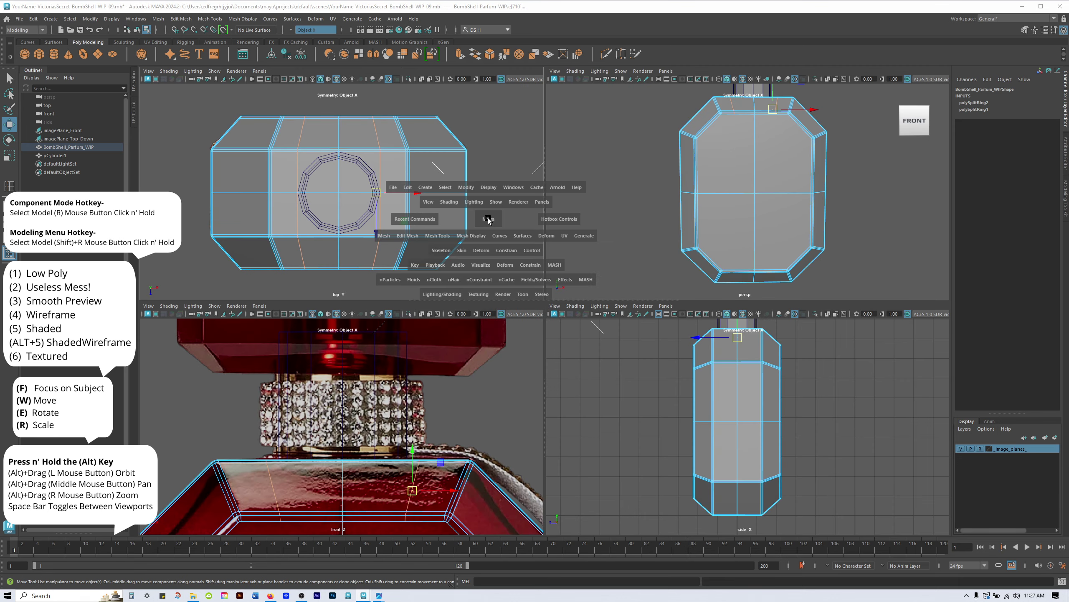
key(space)
click(823, 292)
right_click(663, 209)
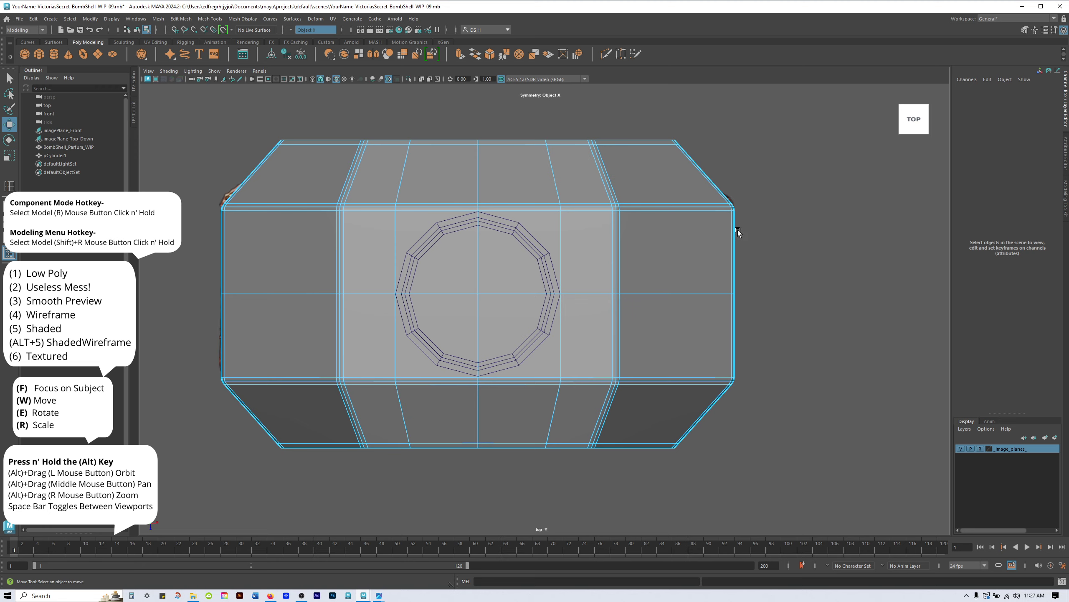
key(space)
alt+middle_drag(454, 184, 495, 201)
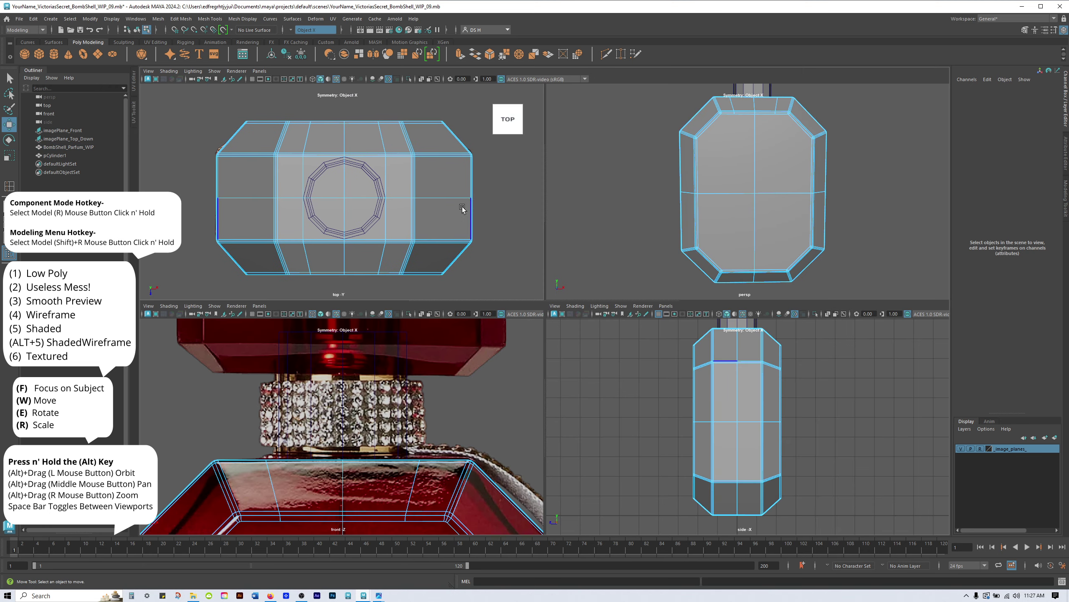
key(space)
alt+middle_drag(735, 269, 720, 248)
Turn the orthographic view to the bottle's bottom and hide the image planes layer.
mouse_move(922, 114)
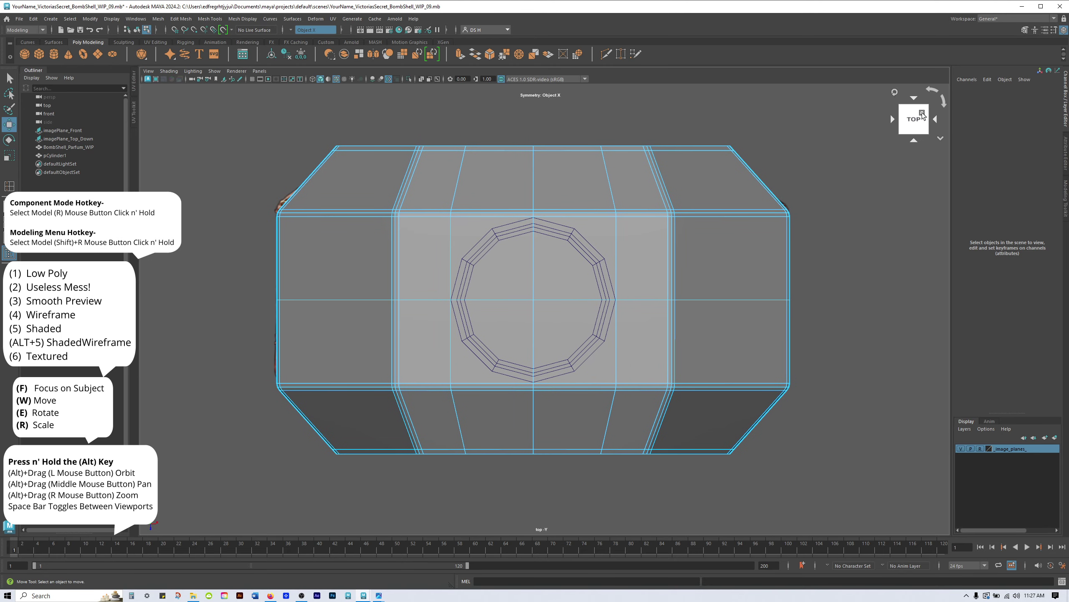
click(914, 140)
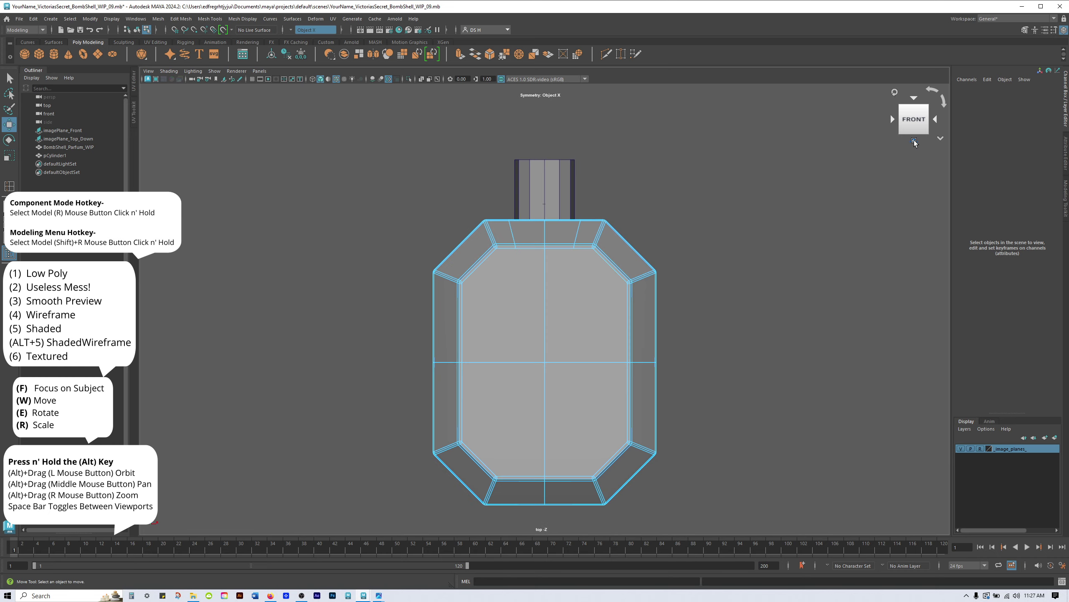
click(913, 141)
alt+right_drag(560, 303, 803, 270)
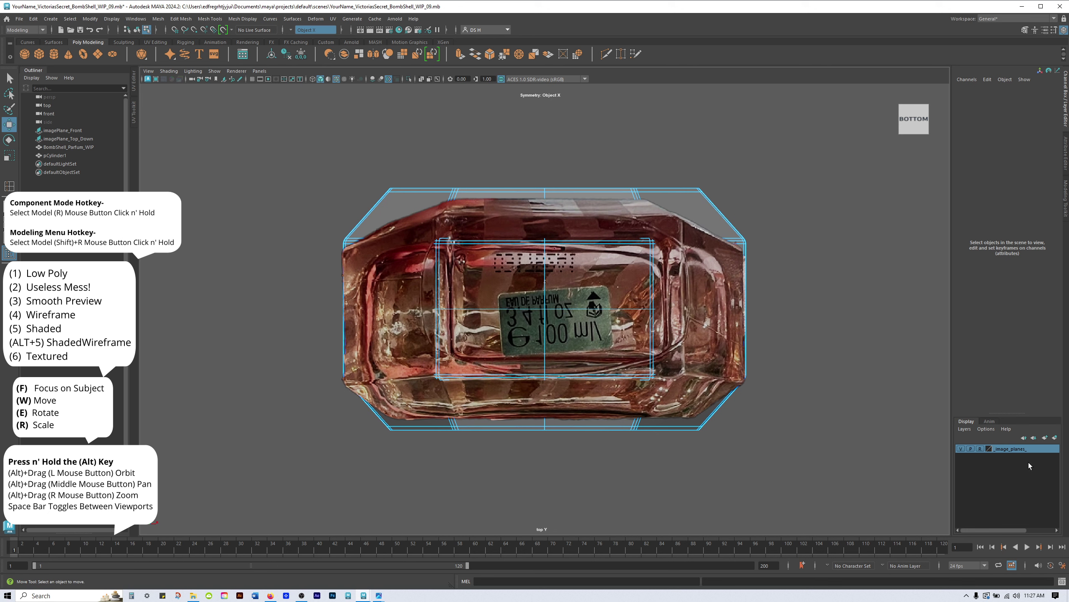
click(961, 448)
scroll(723, 351, up, 2)
scroll(762, 374, up, 2)
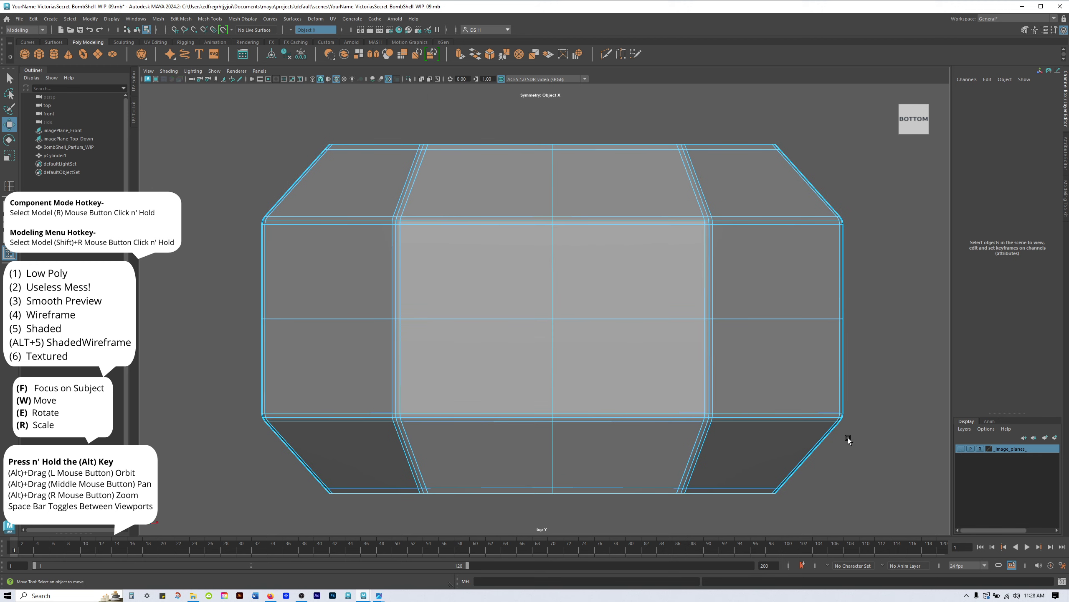
Display the model in wireframe and frame the whole bottle in the bottom view.
key(4)
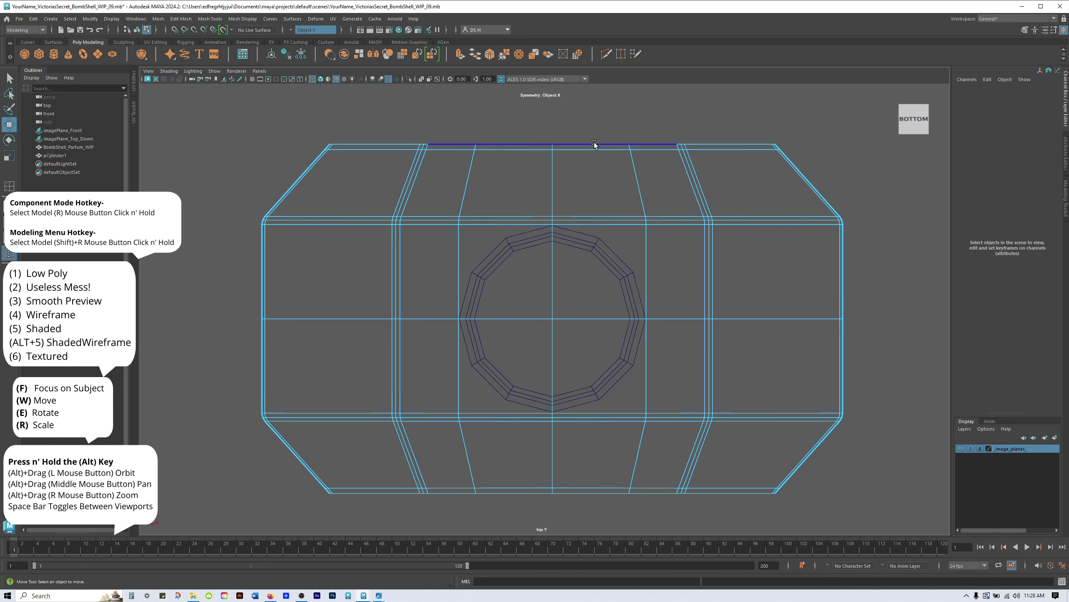
scroll(716, 342, up, 4)
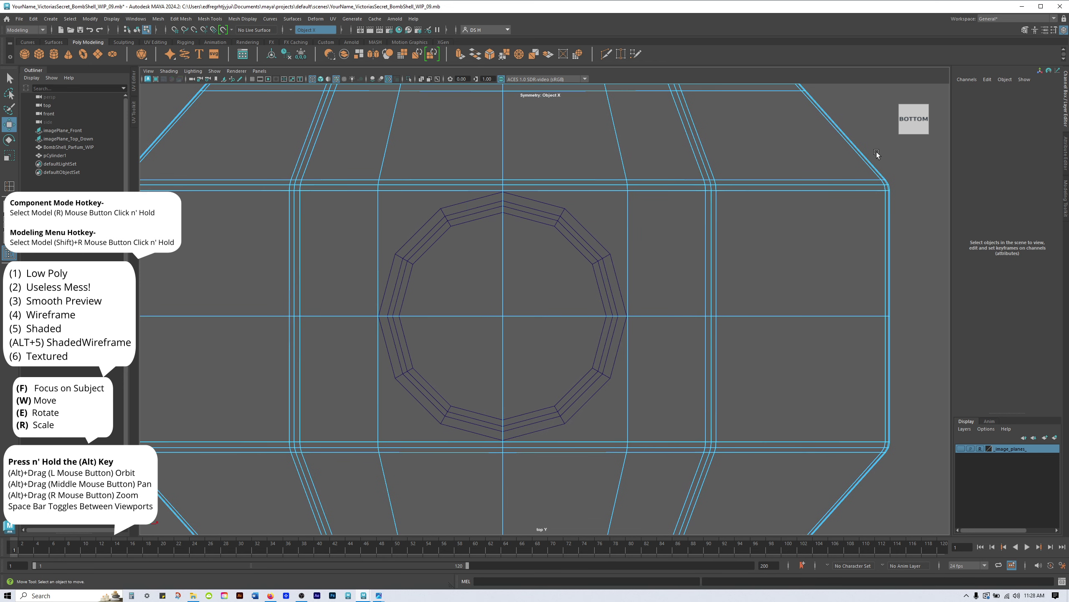
key(5)
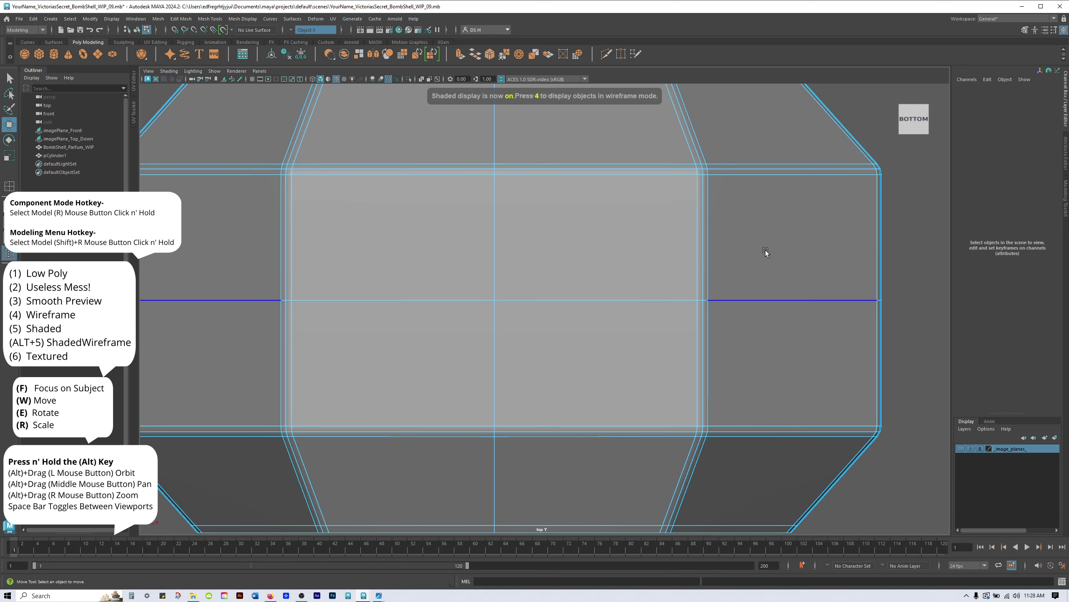
key(4)
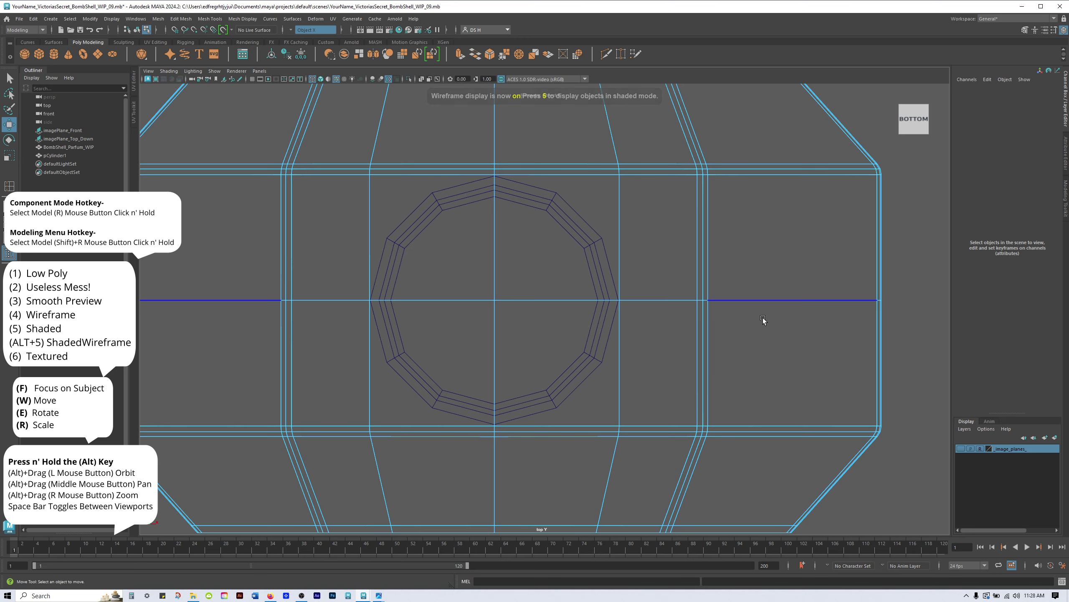
key(f)
shift+right_click(819, 199)
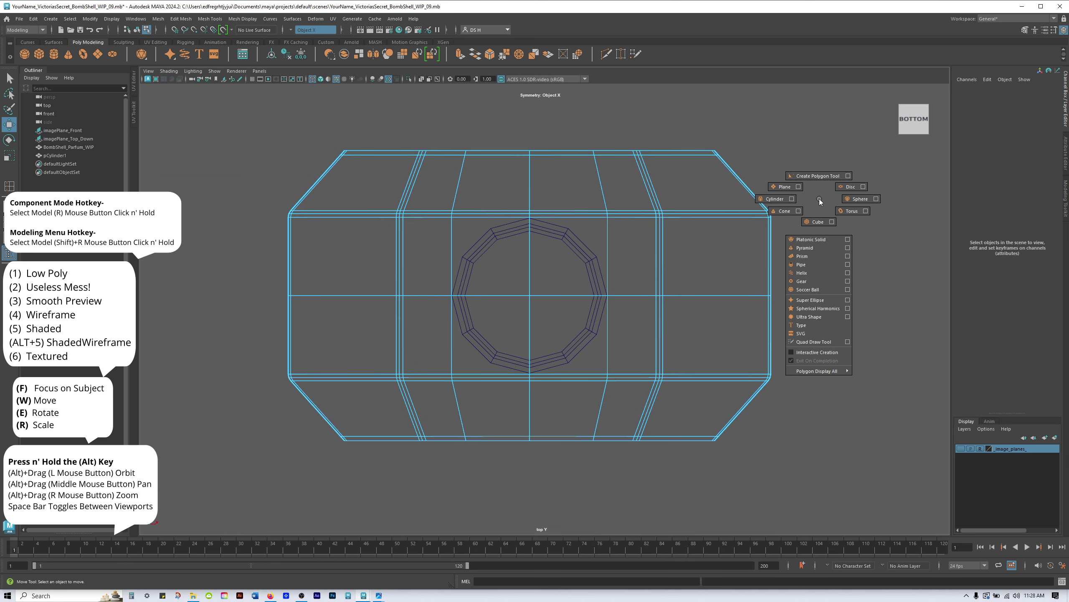
shift+right_click(819, 199)
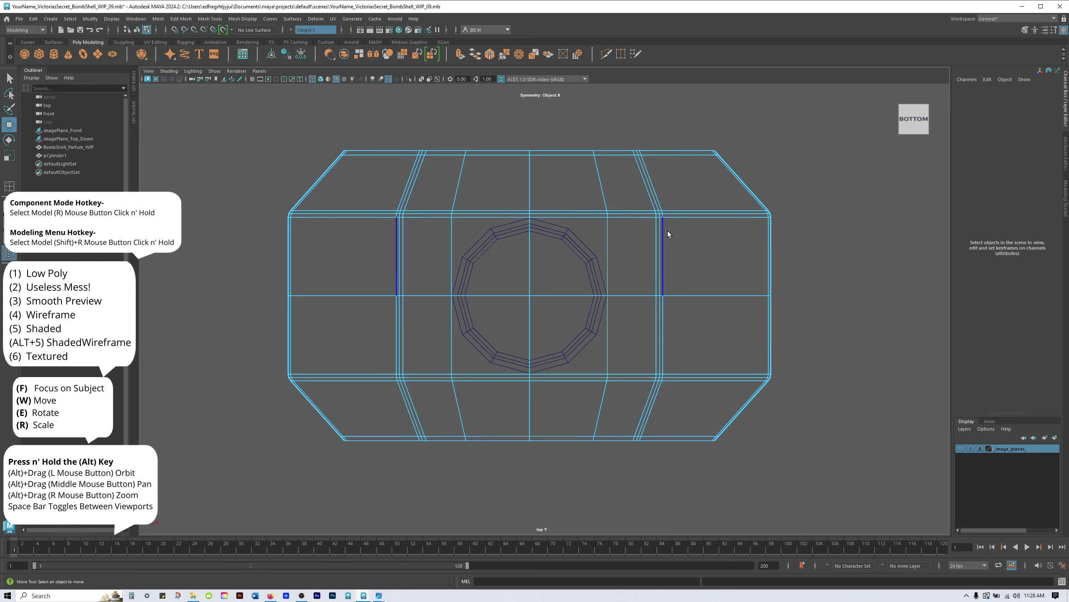
shift+right_drag(871, 179, 919, 156)
shift+right_drag(869, 293, 870, 176)
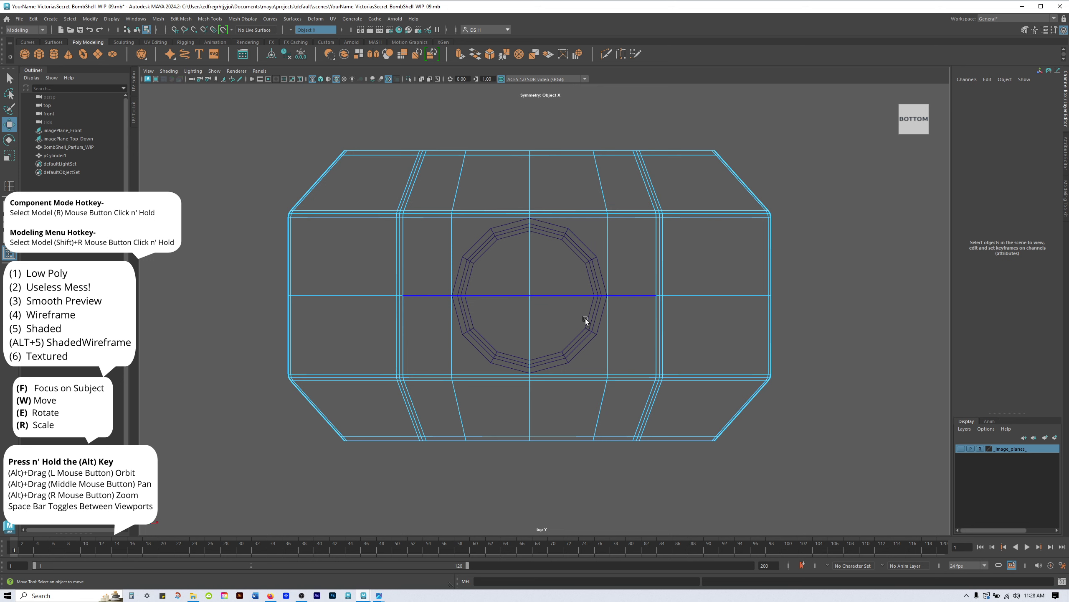
shift+right_click(710, 254)
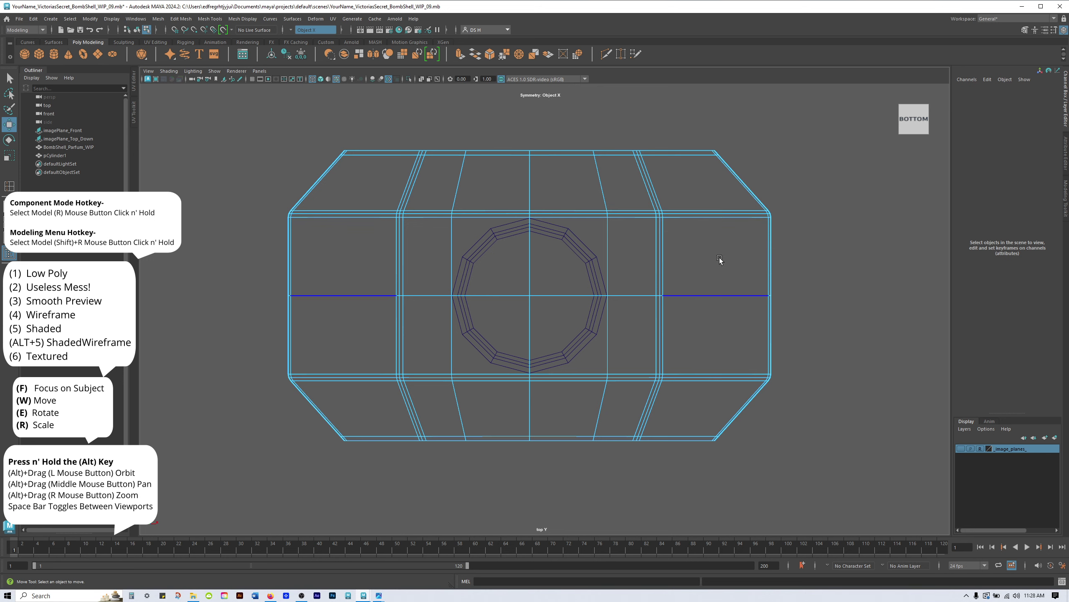
shift+right_click(720, 253)
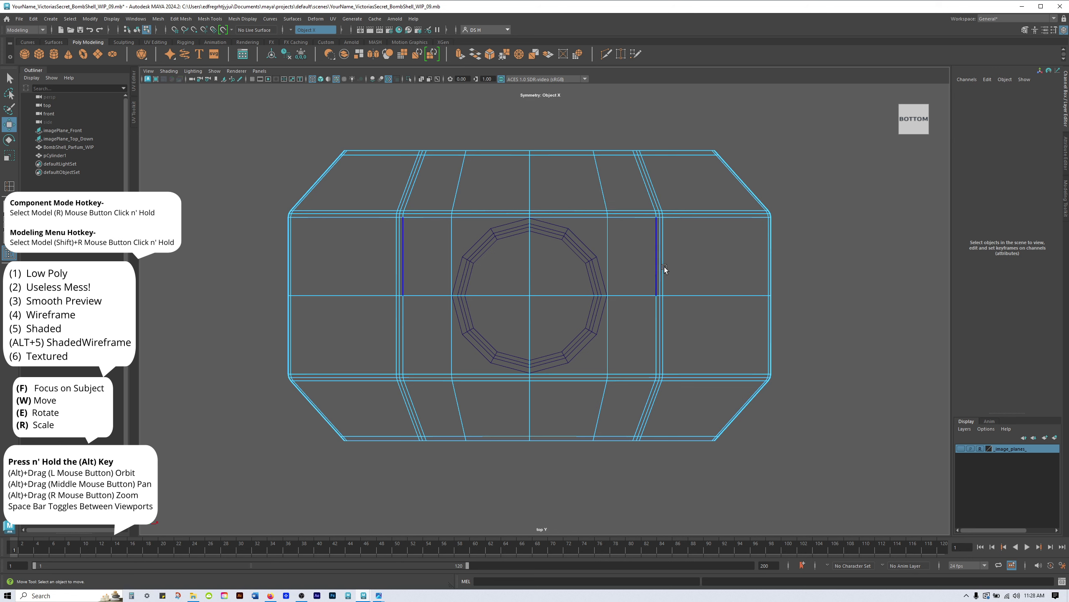
shift+right_click(699, 249)
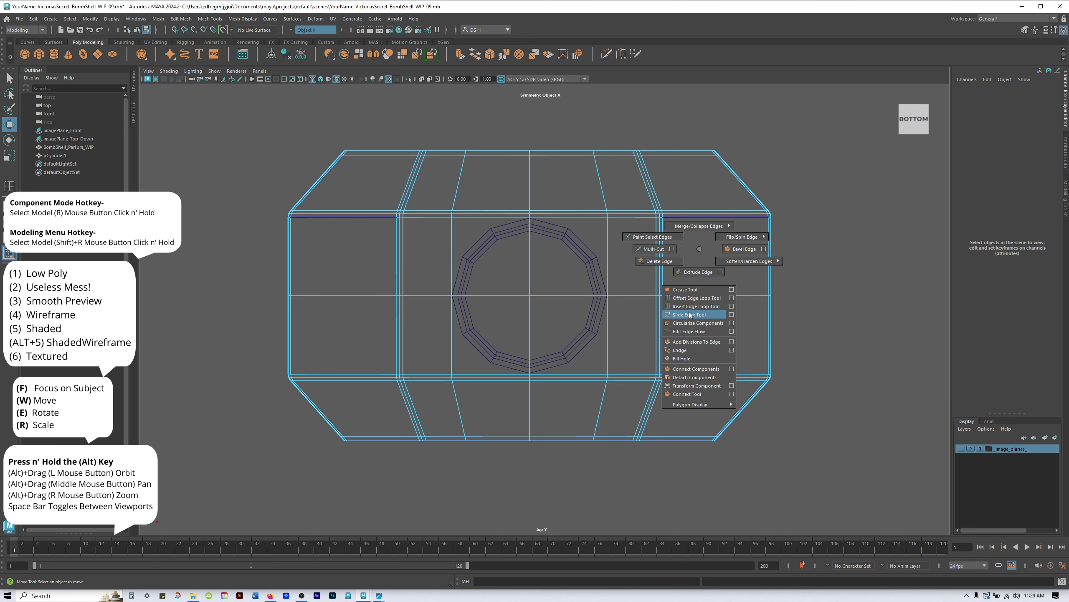
shift+right_drag(690, 314, 700, 249)
Return the bottle body to object mode and activate the Insert Edge Loop tool on it.
right_click(700, 249)
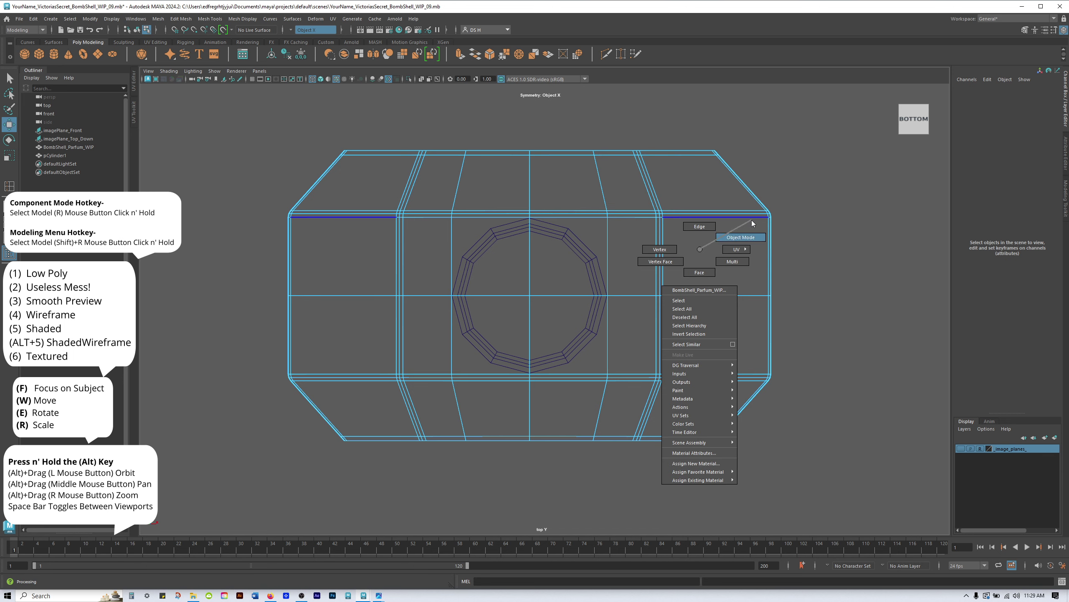
right_drag(752, 220, 751, 220)
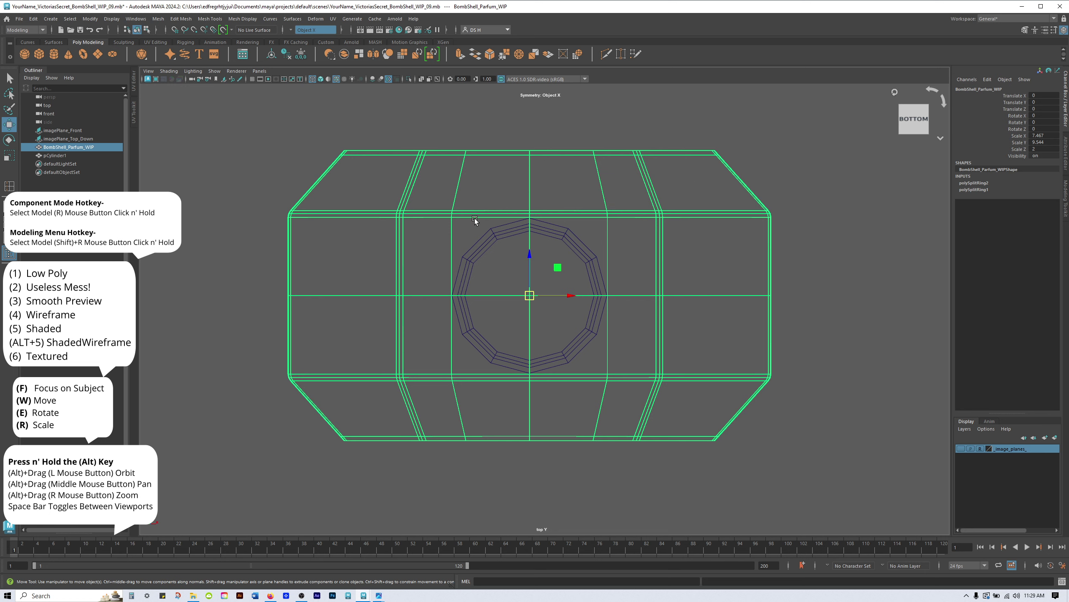
shift+right_click(696, 242)
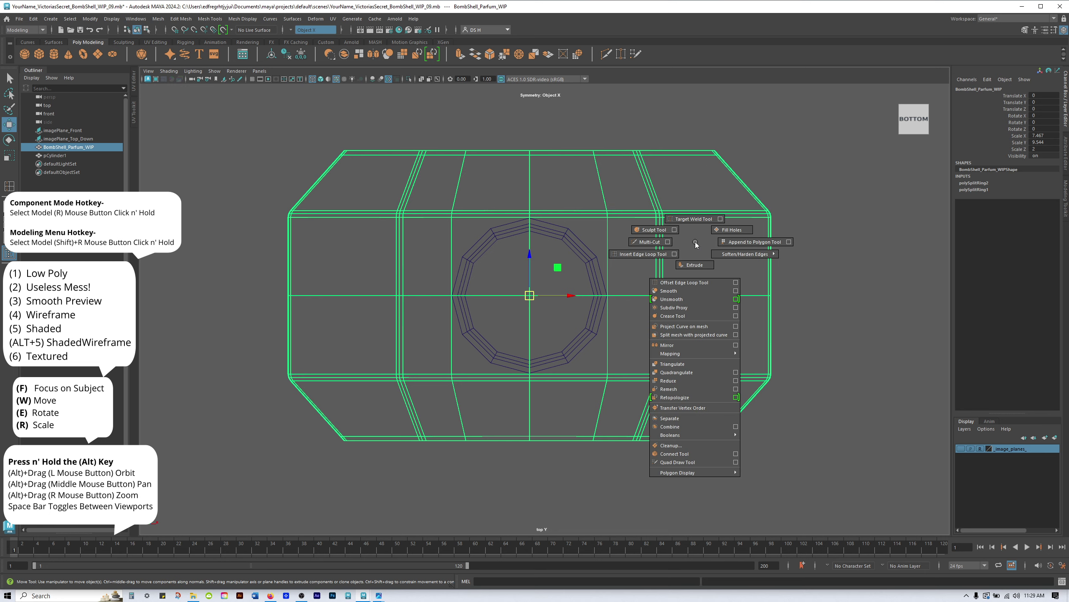
mouse_move(695, 241)
shift+right_down()
mouse_move(646, 255)
mouse_move(696, 244)
shift+right_up()
shift+right_drag(695, 245, 696, 245)
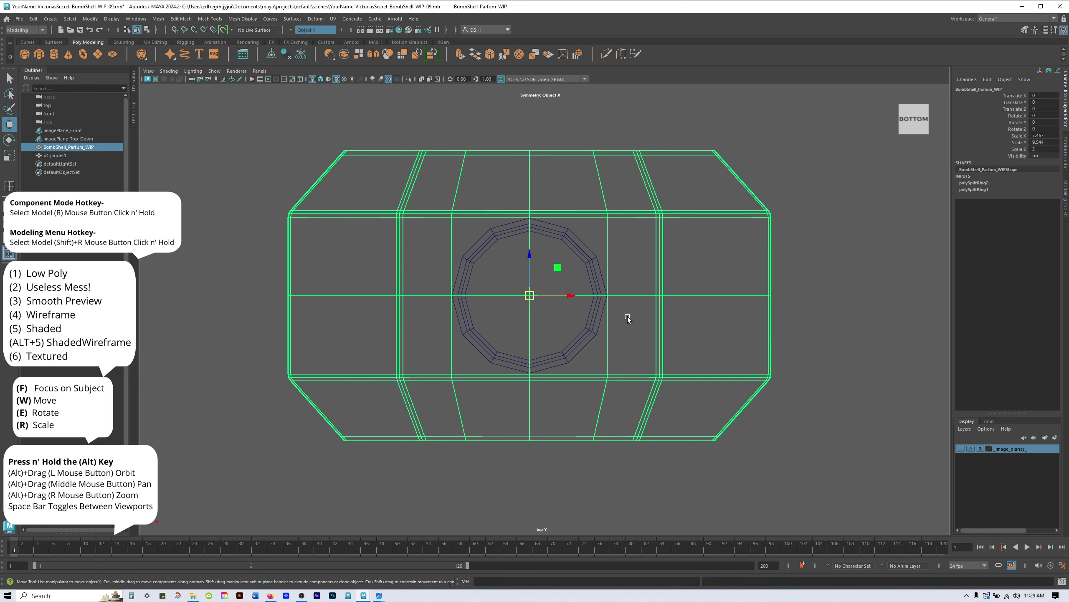
scroll(669, 282, up, 1)
scroll(669, 281, up, 2)
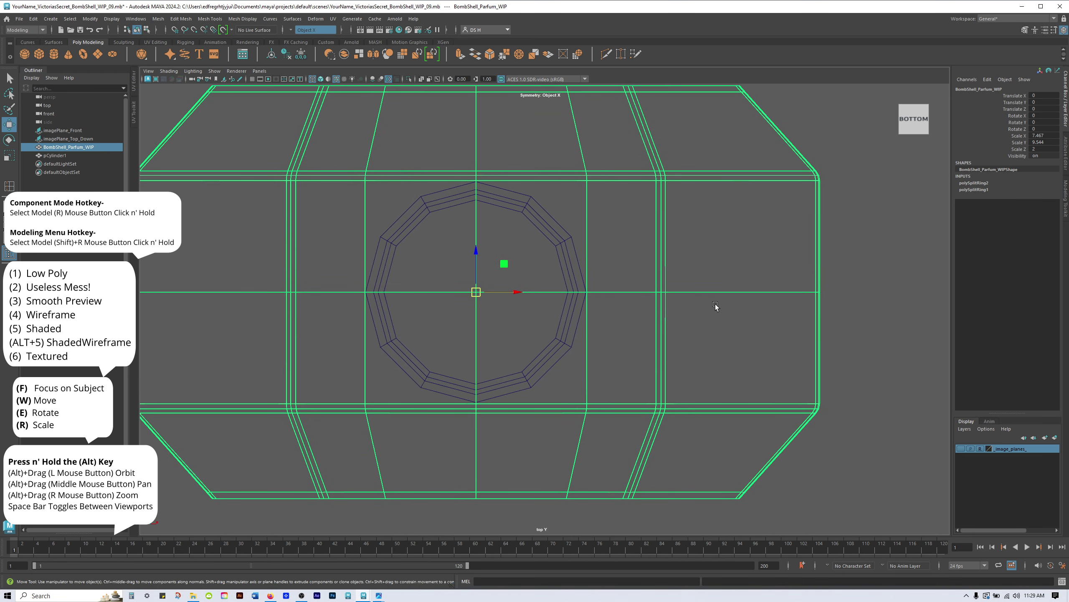
alt+right_drag(606, 308, 726, 315)
alt+middle_drag(543, 440, 602, 296)
alt+right_drag(602, 296, 802, 356)
alt+middle_drag(802, 356, 707, 296)
alt+right_drag(691, 304, 644, 231)
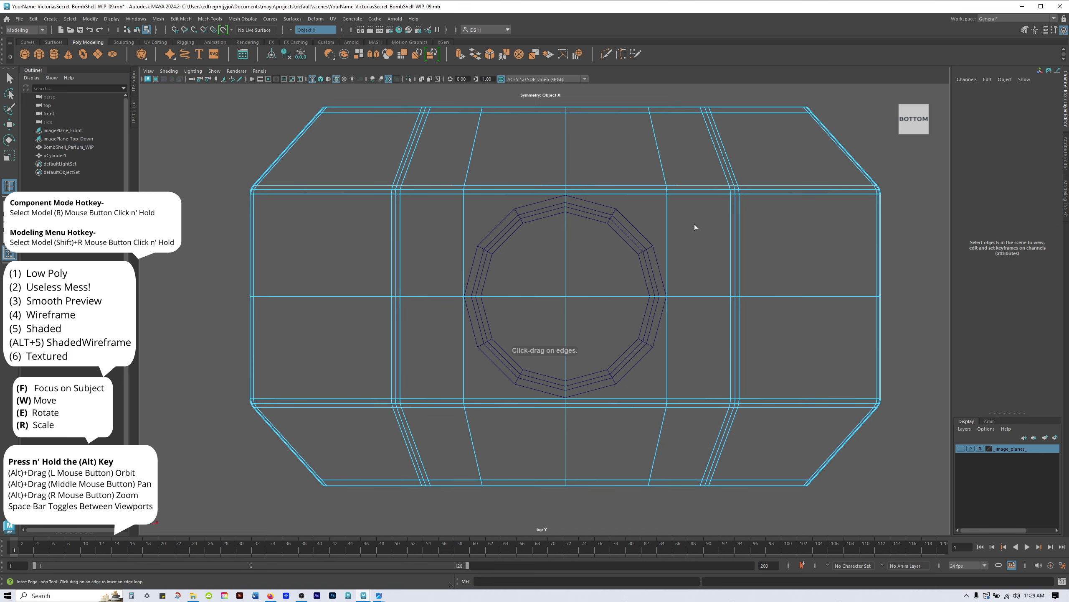
Insert a symmetrical edge loop across the bottle's underside, aligned with the outer side corner of the neck's base ring.
alt+right_drag(634, 263, 853, 315)
alt+middle_drag(699, 248, 595, 239)
alt+middle_drag(651, 331, 651, 225)
alt+middle_drag(610, 322, 624, 197)
alt+right_drag(624, 200, 791, 232)
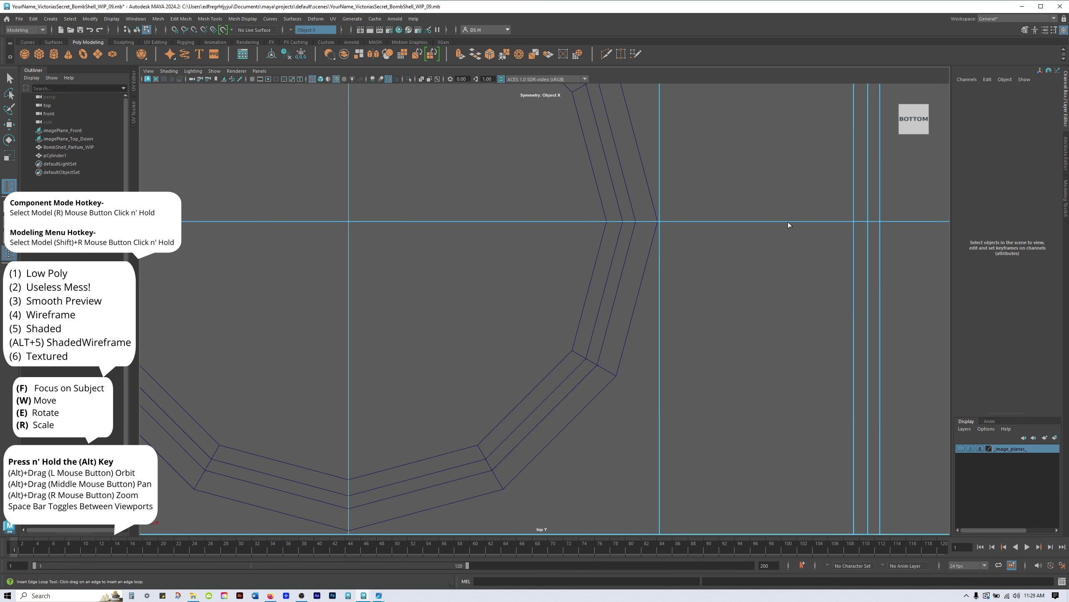
drag(788, 223, 731, 243)
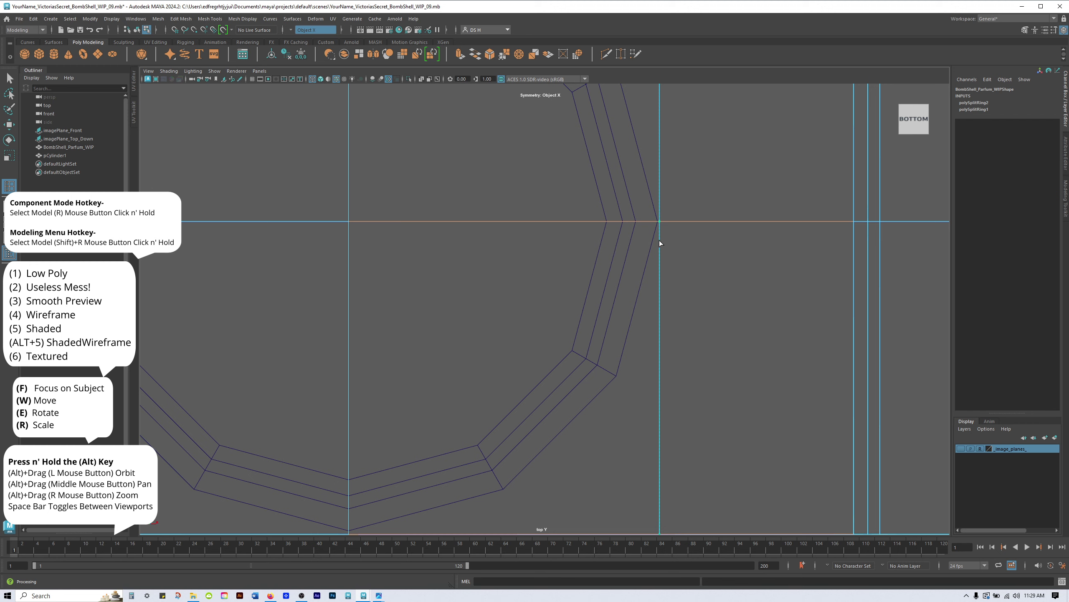
scroll(767, 275, up, 3)
alt+right_drag(475, 306, 950, 345)
scroll(645, 139, down, 8)
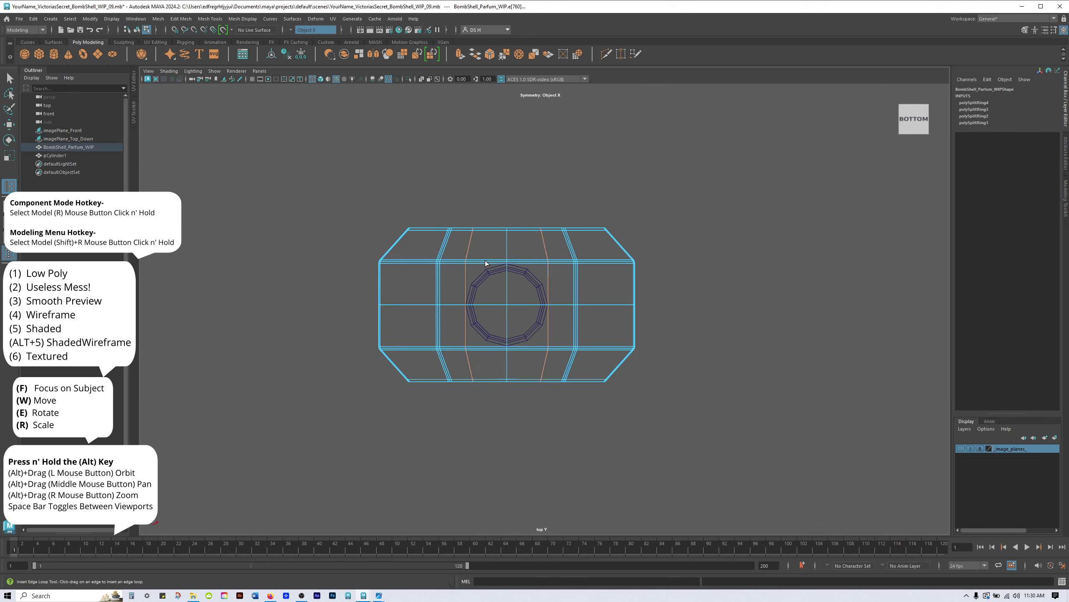
End the edge loop insertion on the bottle's underside and switch to the Move tool.
scroll(485, 261, up, 5)
scroll(354, 148, down, 1)
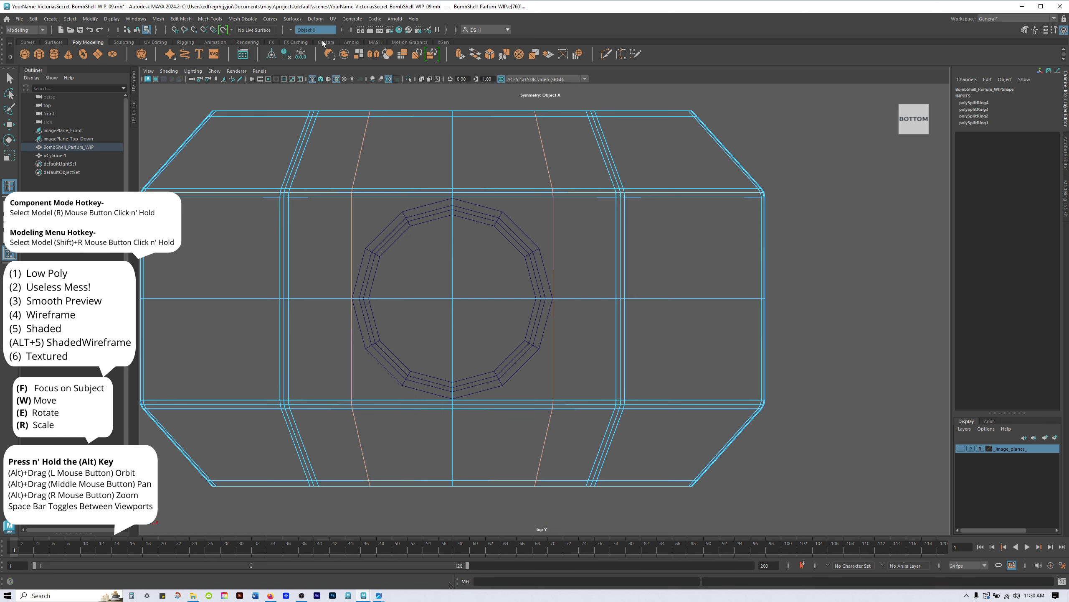
mouse_move(547, 252)
alt+right_down()
mouse_move(611, 228)
mouse_move(548, 244)
alt+right_up()
scroll(548, 244, down, 1)
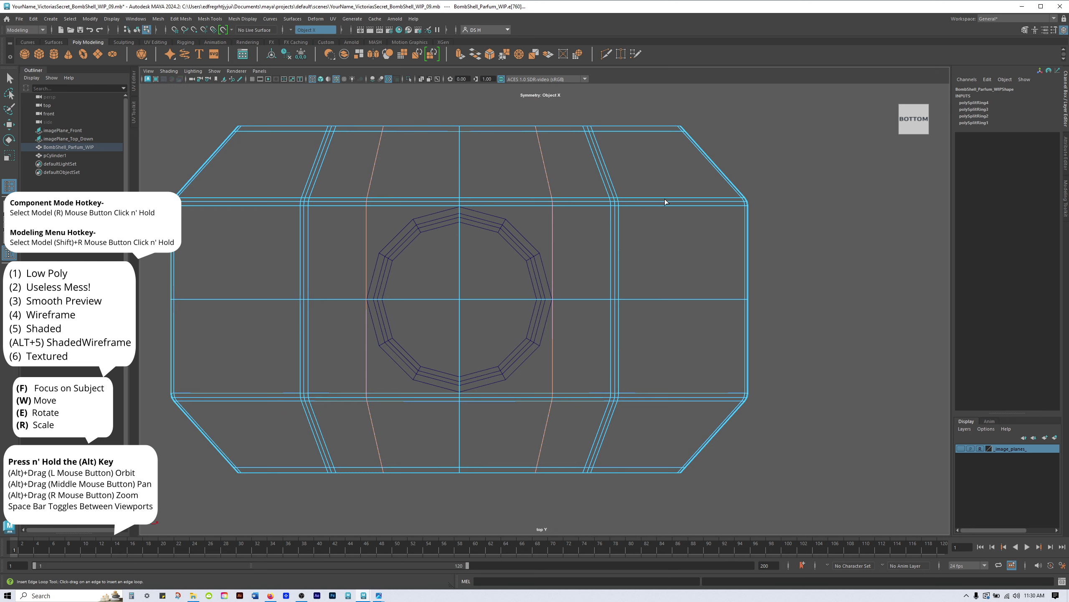
key(w)
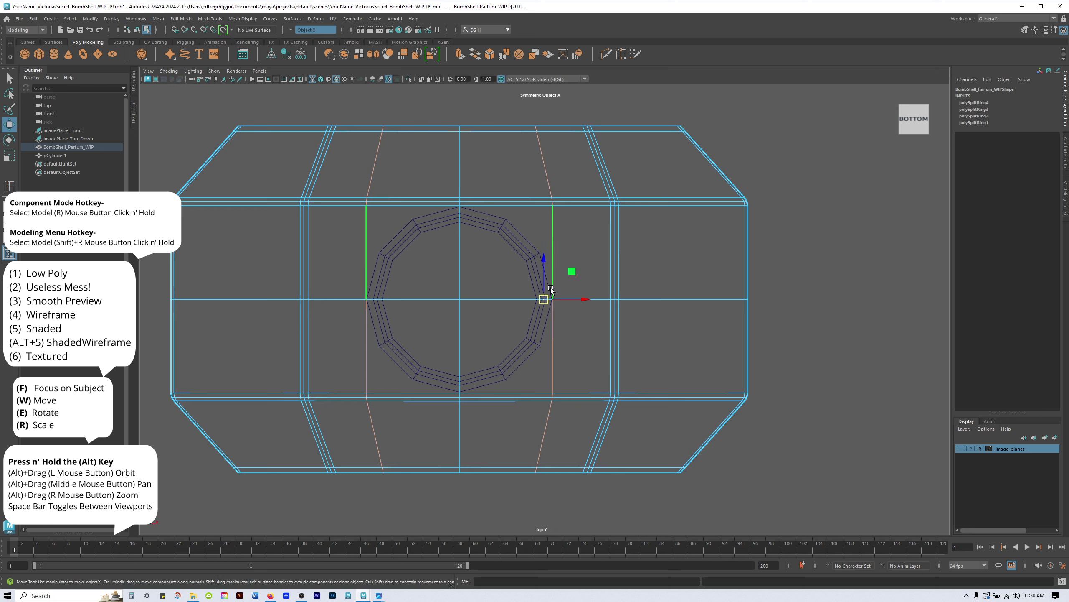
Show the bottle from the front in the maximized perspective view with nothing selected.
key(space)
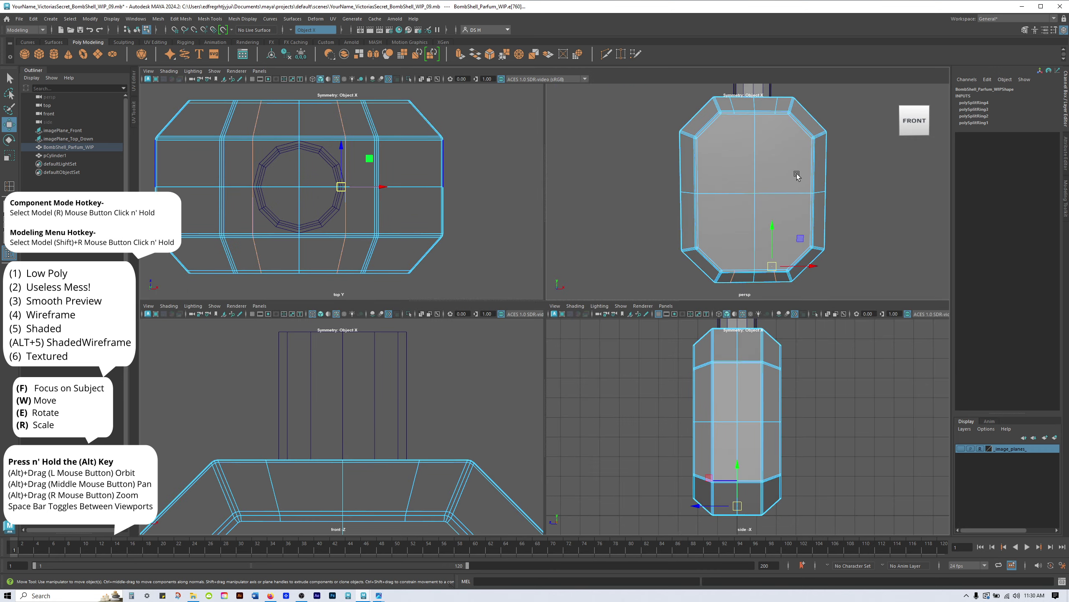
key(space)
alt+drag(683, 317, 665, 335)
click(833, 356)
alt+drag(767, 350, 864, 293)
click(926, 121)
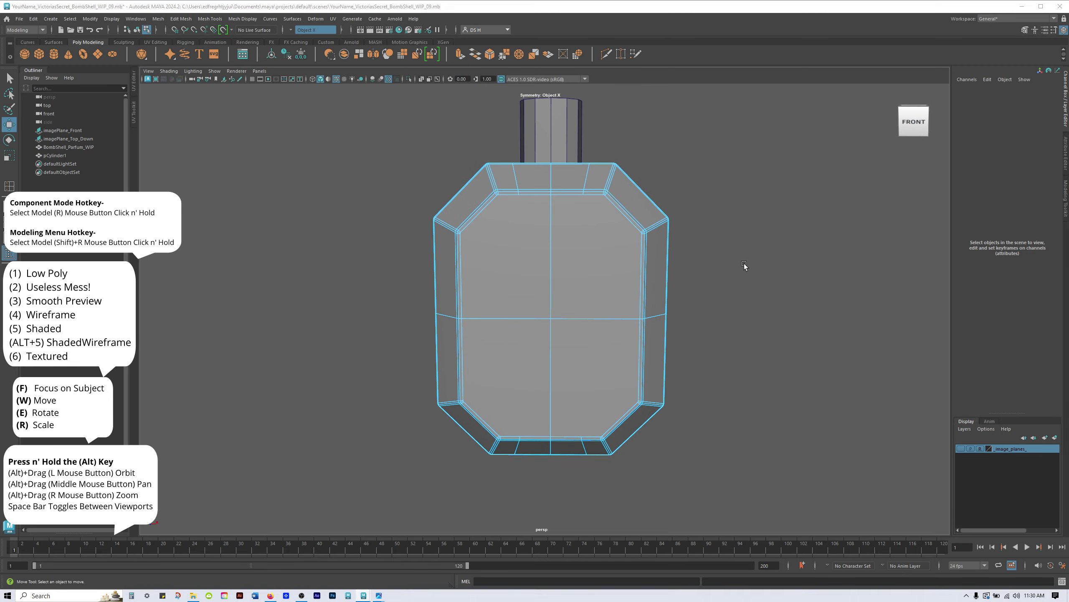
Restore the four-view layout, turn the bottom view back to the top view, and reframe the bottle in the orthographic views.
key(space)
alt+middle_drag(481, 158, 530, 154)
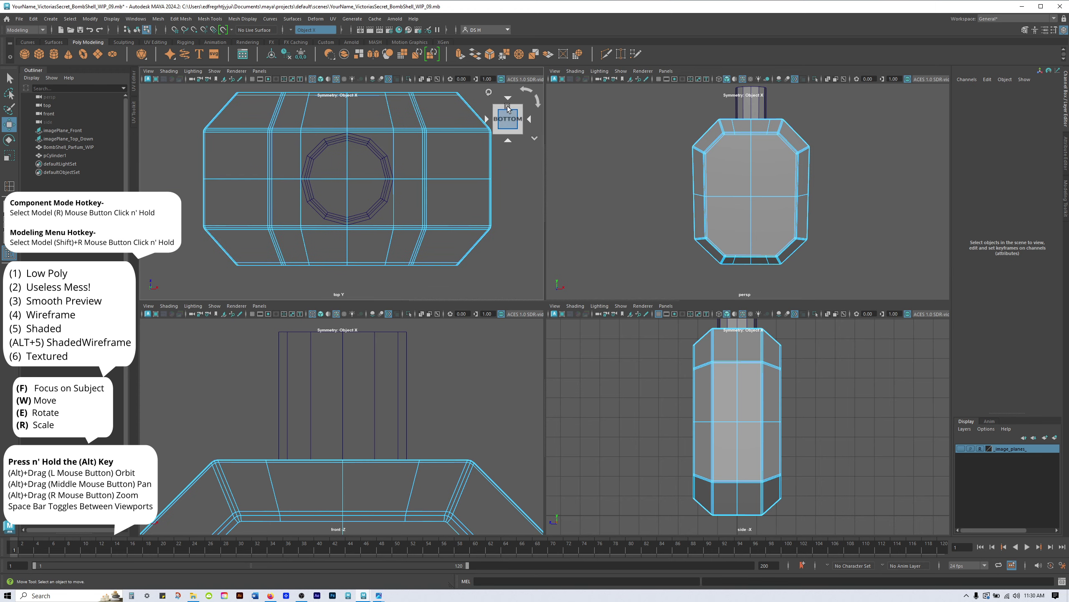
click(509, 98)
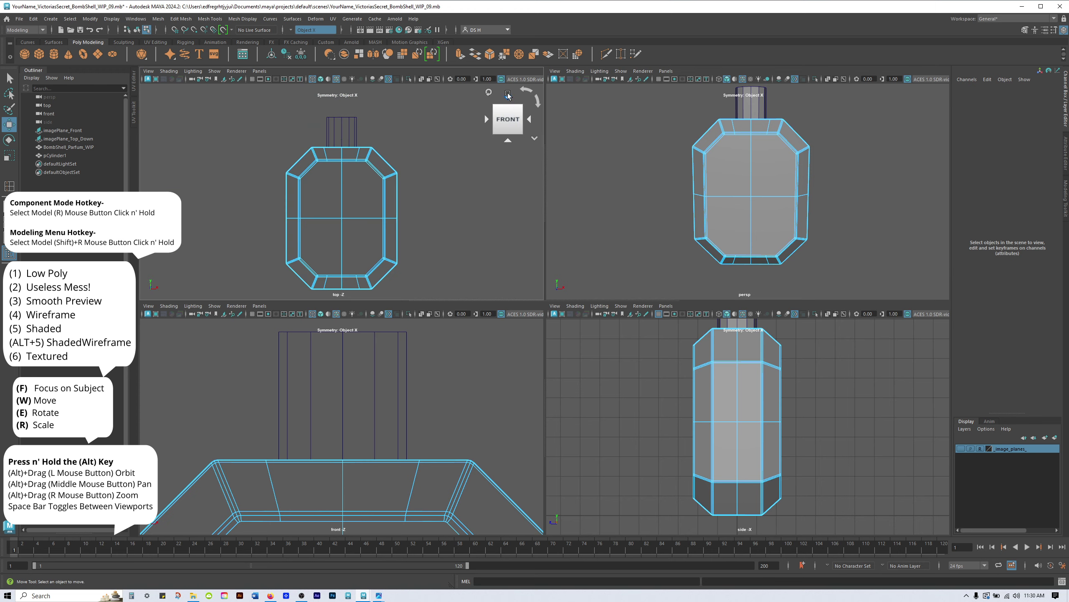
click(507, 96)
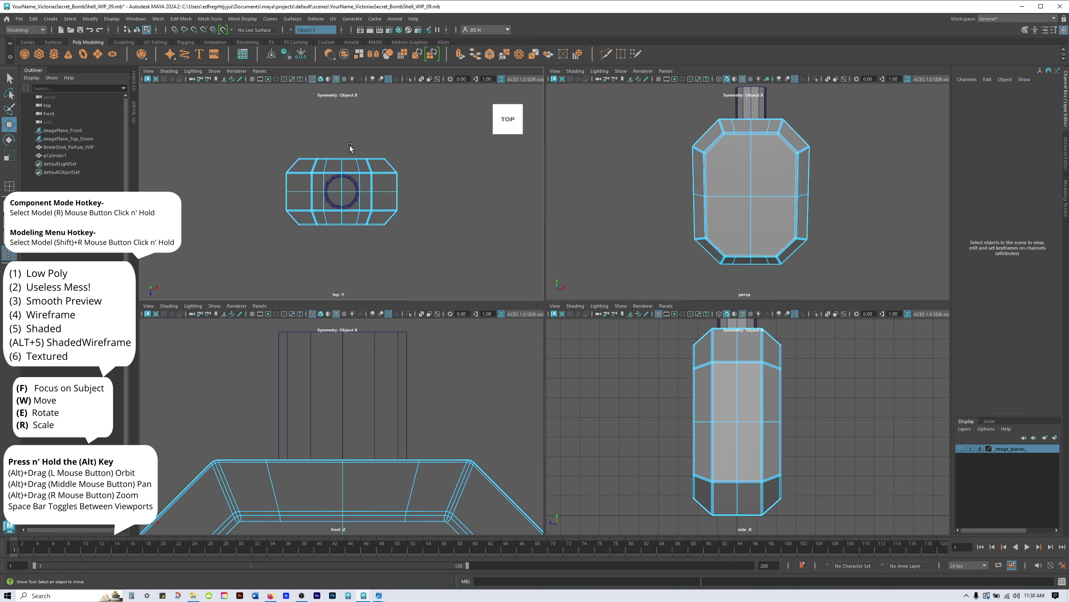
key(f)
scroll(418, 365, down, 2)
scroll(363, 225, down, 5)
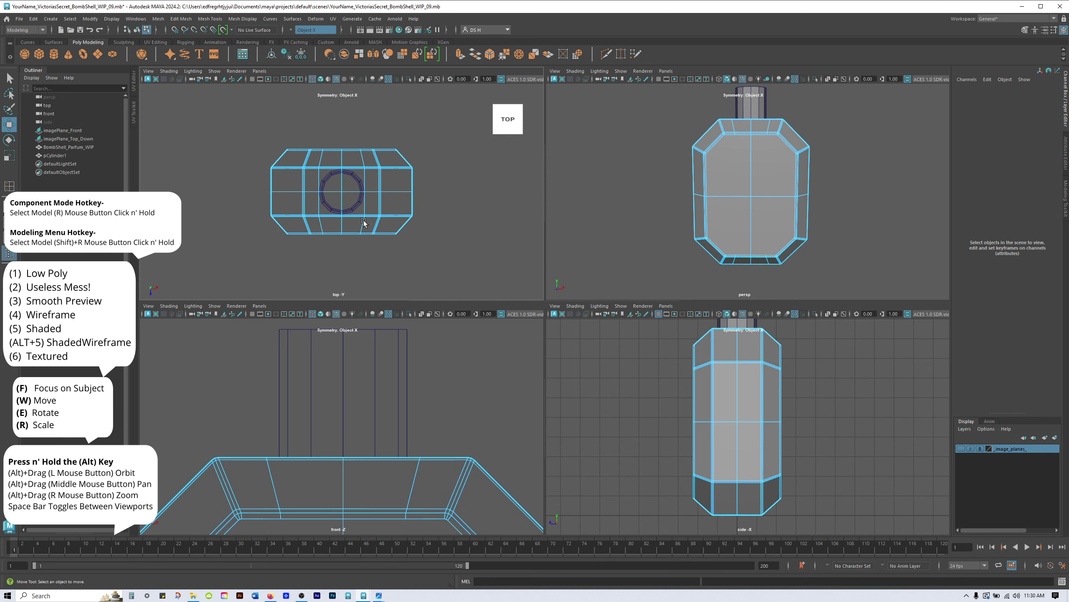
scroll(359, 427, down, 7)
alt+middle_drag(359, 425, 357, 325)
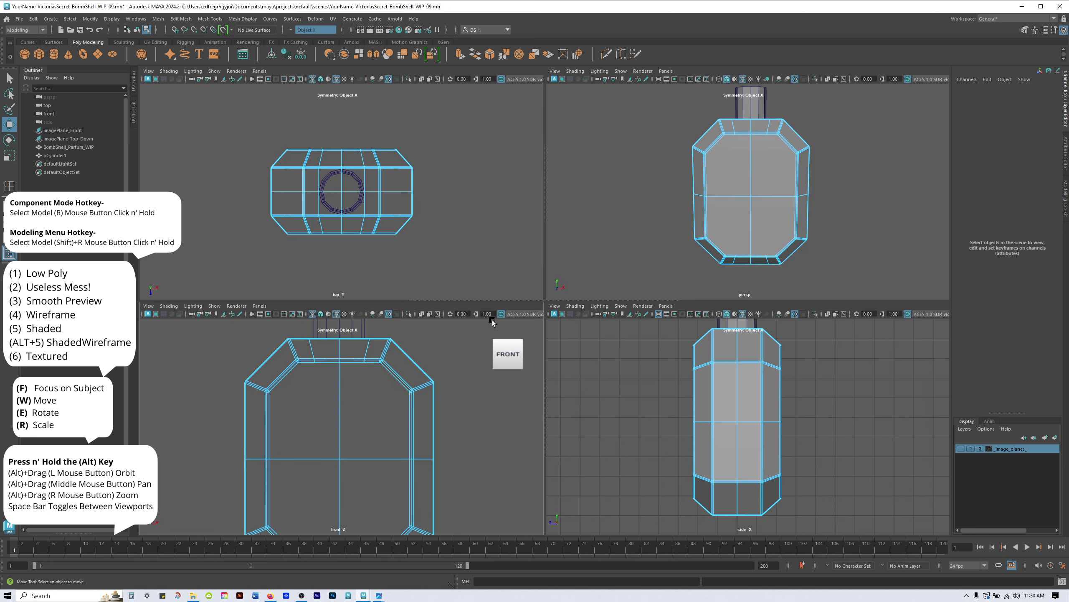
Maximize the perspective view on the bottle's front and put the bottle body in edge mode.
alt+middle_drag(764, 220, 749, 218)
key(space)
alt+middle_drag(538, 337, 578, 262)
scroll(578, 262, up, 3)
alt+middle_drag(626, 295, 698, 322)
alt+middle_drag(557, 526, 757, 220)
right_click(747, 204)
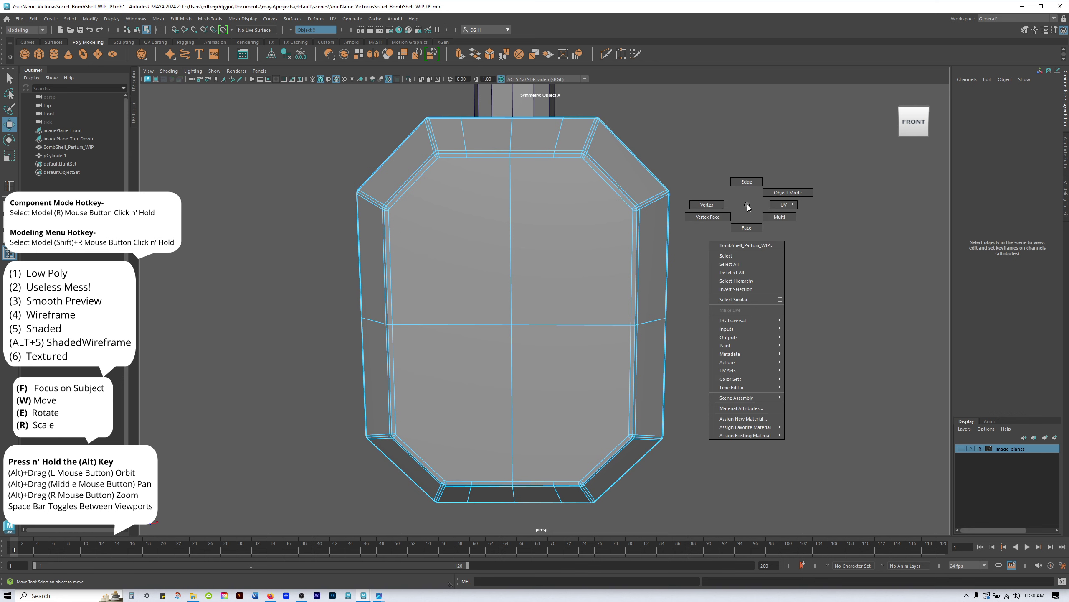
right_click(747, 204)
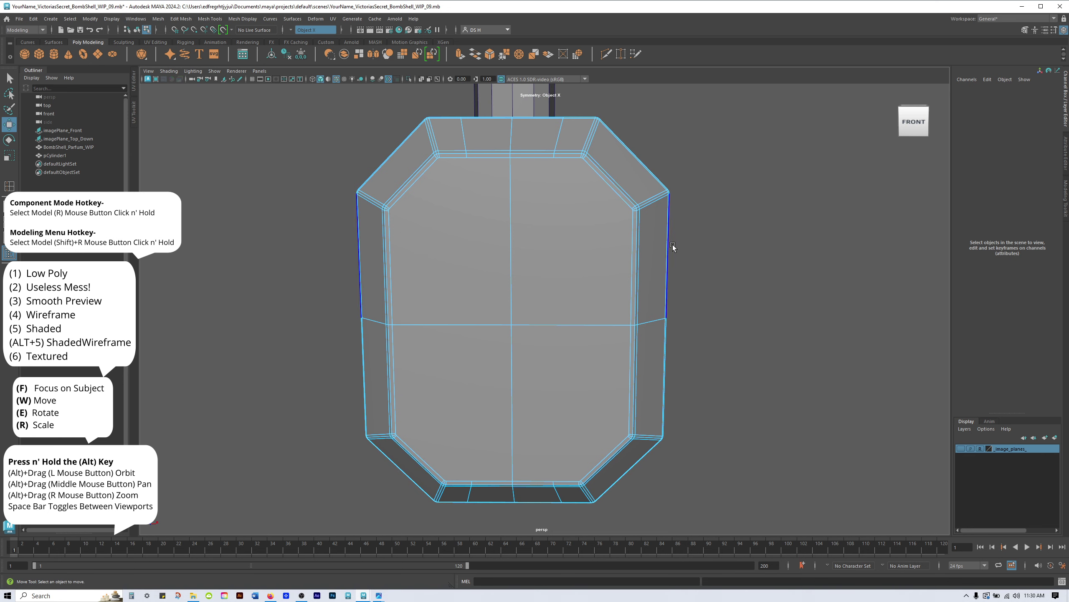
alt+middle_drag(535, 264, 613, 259)
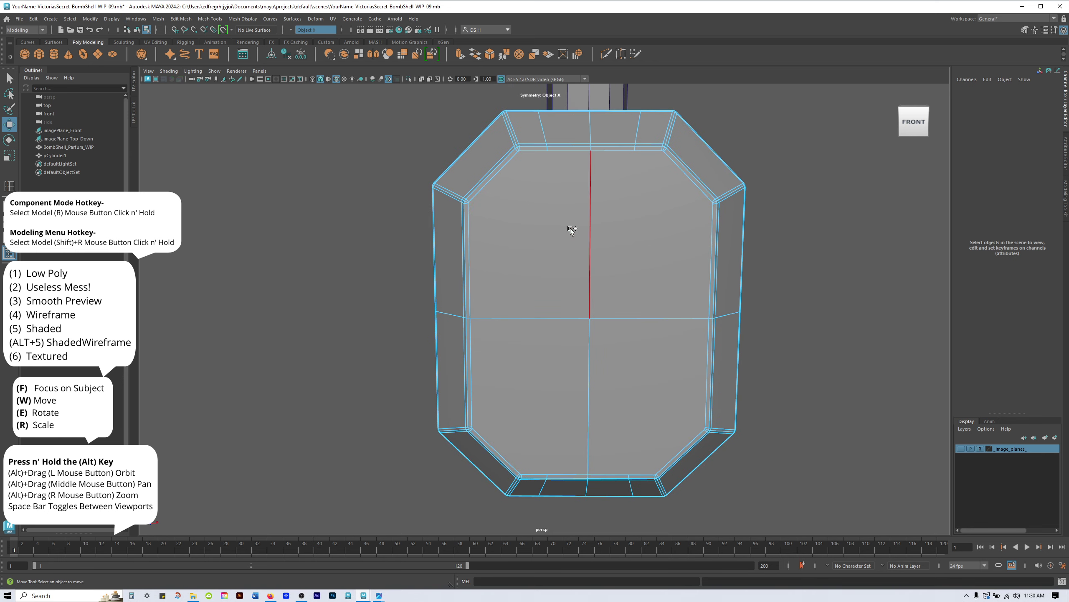
Return the bottle body to object mode and select it.
shift+right_click(669, 217)
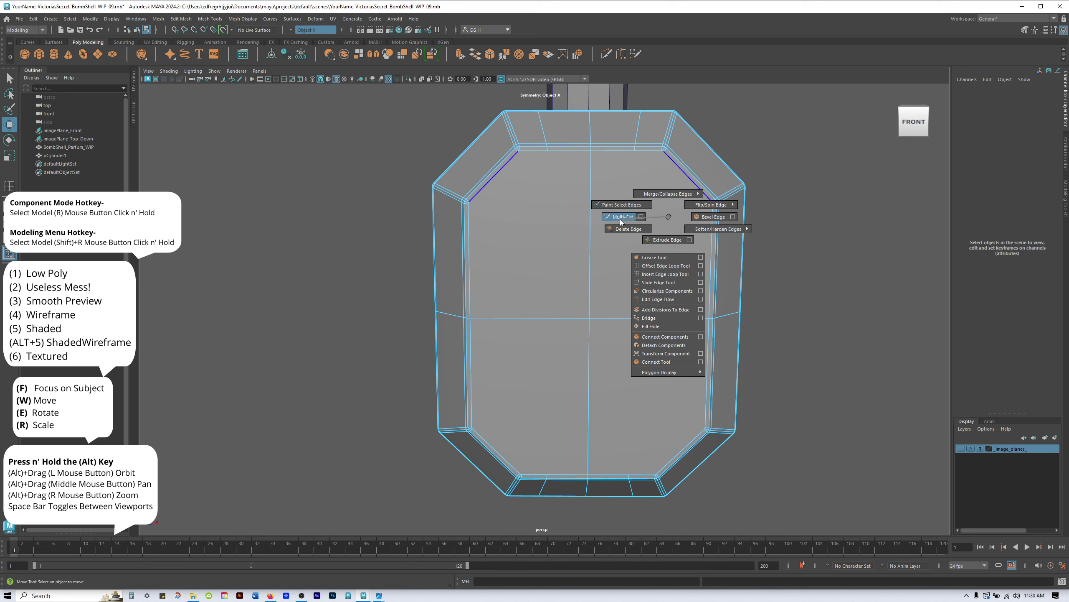
shift+right_drag(628, 219, 666, 216)
right_click(641, 218)
click(679, 206)
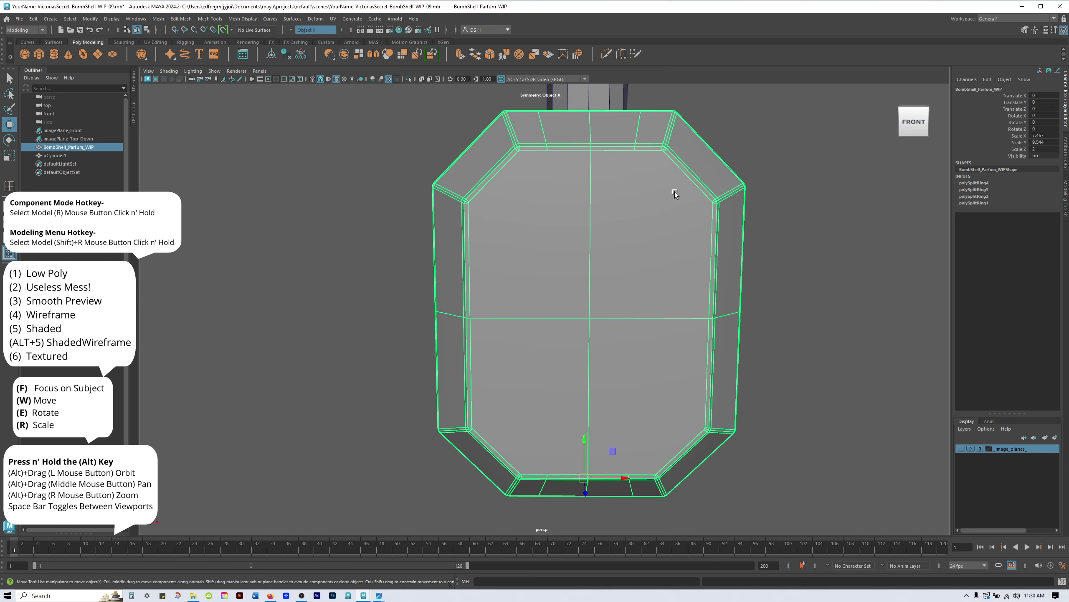
Activate the Multi-Cut tool on the bottle body through its options and close the tool settings.
shift+right_click(660, 221)
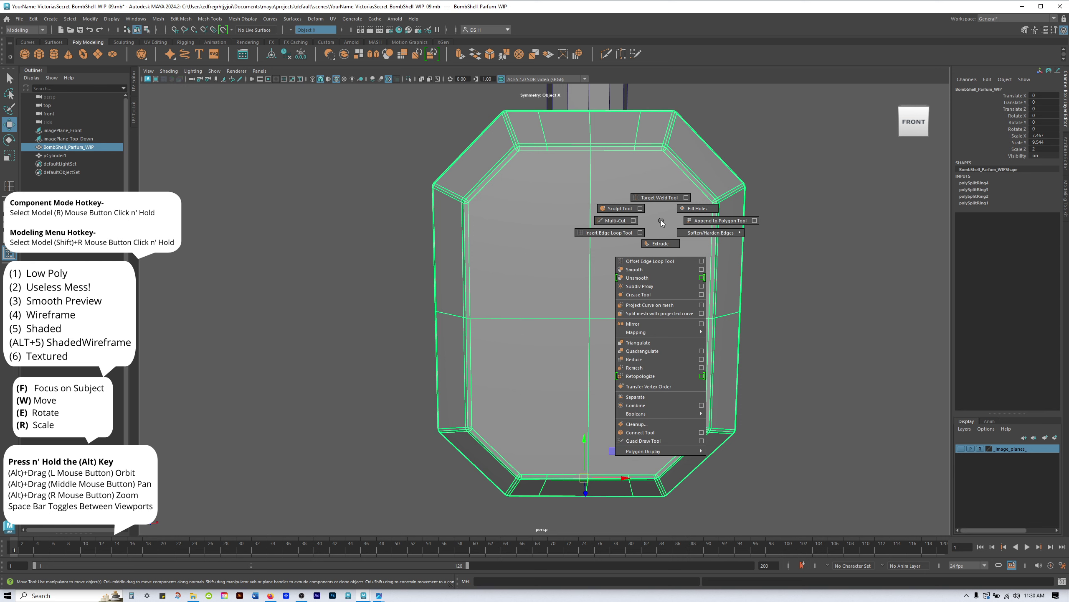
shift+right_drag(661, 223, 612, 222)
shift+right_drag(616, 224, 659, 220)
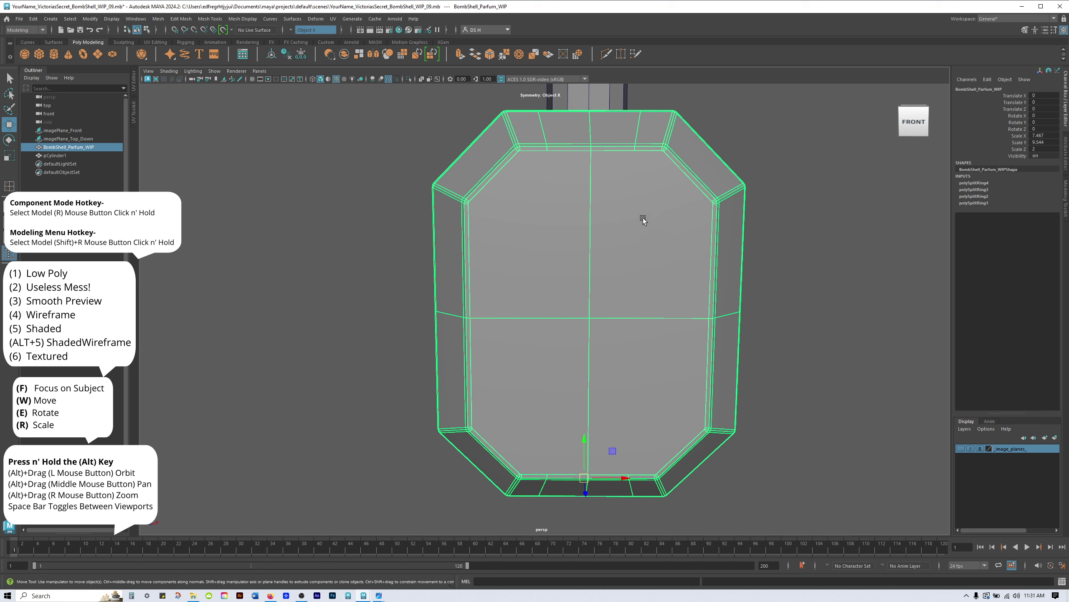
alt+middle_drag(643, 218, 583, 211)
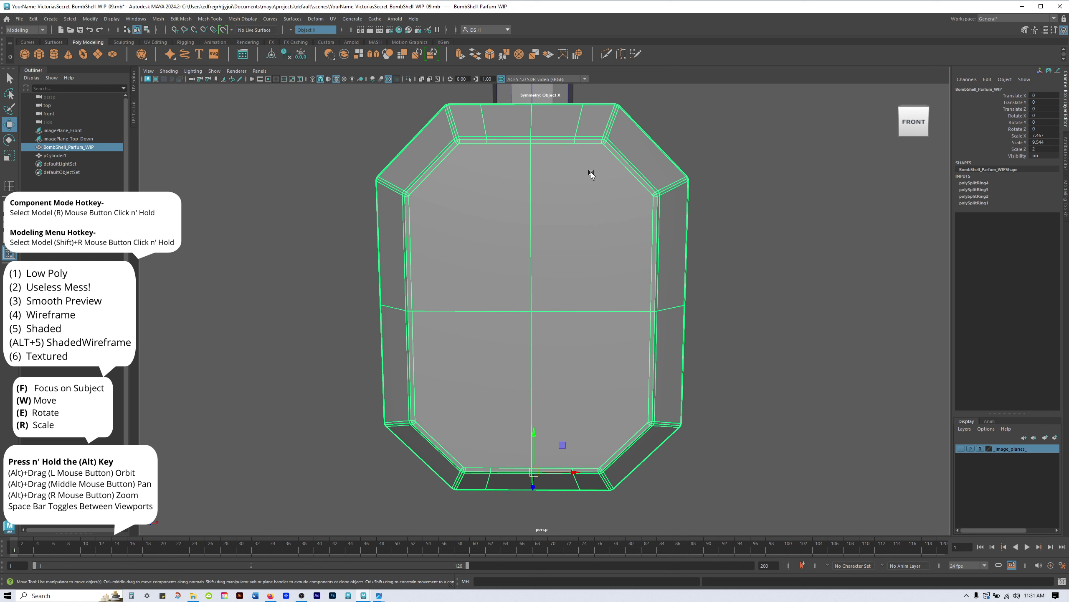
mouse_move(593, 190)
shift+right_down()
mouse_move(508, 159)
mouse_move(518, 312)
mouse_move(560, 195)
mouse_move(591, 191)
shift+right_up()
alt+middle_drag(598, 223, 642, 236)
scroll(638, 227, up, 3)
shift+right_drag(629, 182, 591, 188)
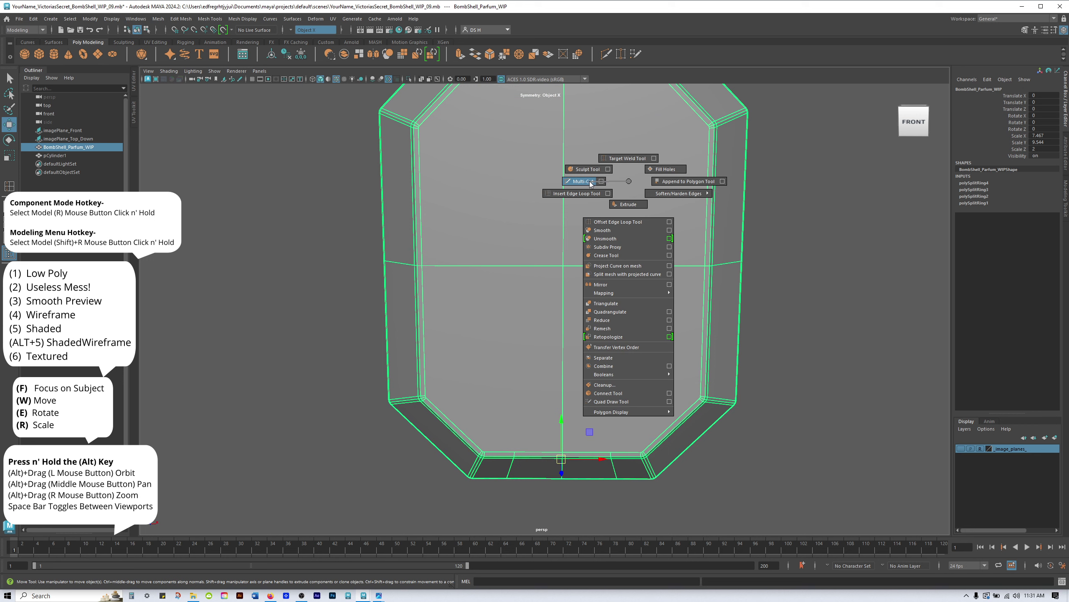
shift+right_drag(592, 182, 604, 184)
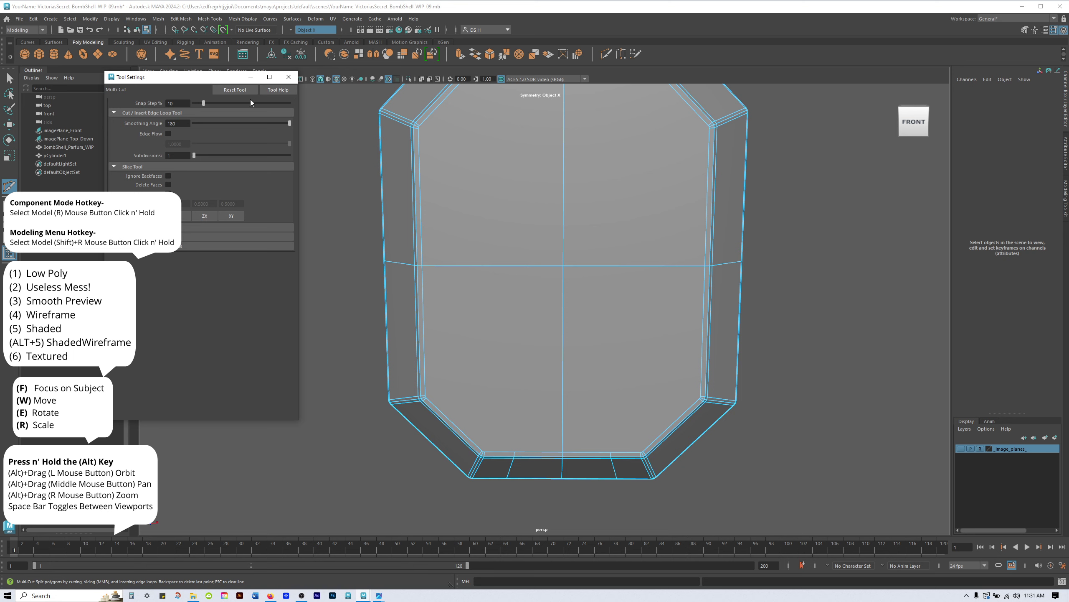
click(292, 81)
Examine where the added edge loops end along the upper border of the bottle's front face.
alt+middle_drag(590, 101, 563, 191)
alt+right_drag(590, 263, 554, 258)
mouse_move(554, 257)
alt+middle_down()
mouse_move(546, 222)
mouse_move(547, 239)
alt+middle_up()
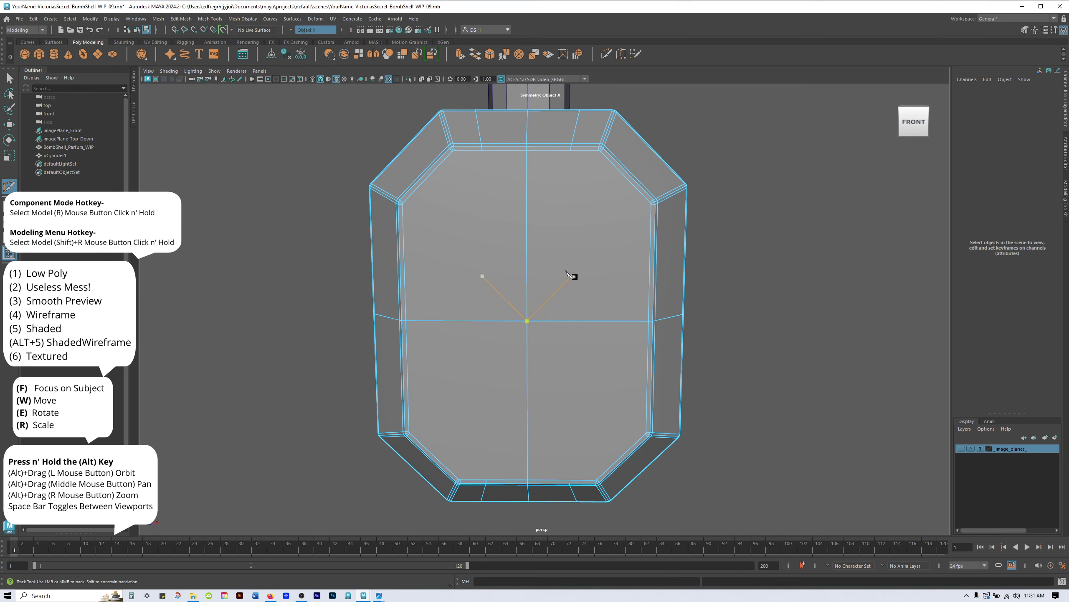
alt+right_drag(640, 267, 780, 327)
alt+right_drag(684, 305, 388, 271)
alt+middle_drag(441, 164, 500, 393)
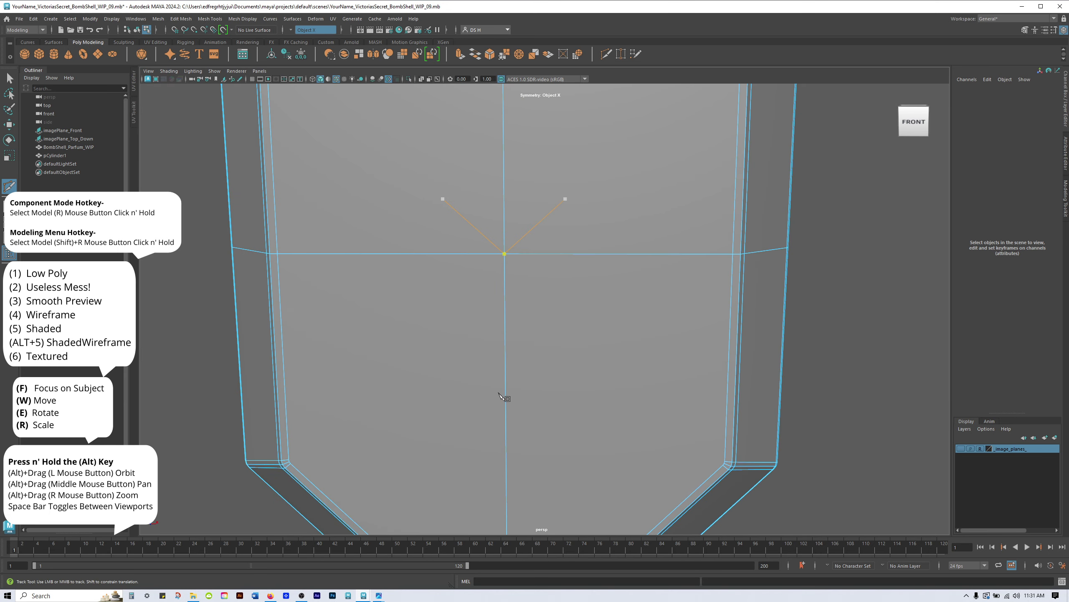
alt+right_drag(547, 230, 500, 257)
alt+middle_drag(538, 111, 472, 290)
alt+right_drag(599, 298, 677, 286)
alt+right_drag(421, 237, 454, 238)
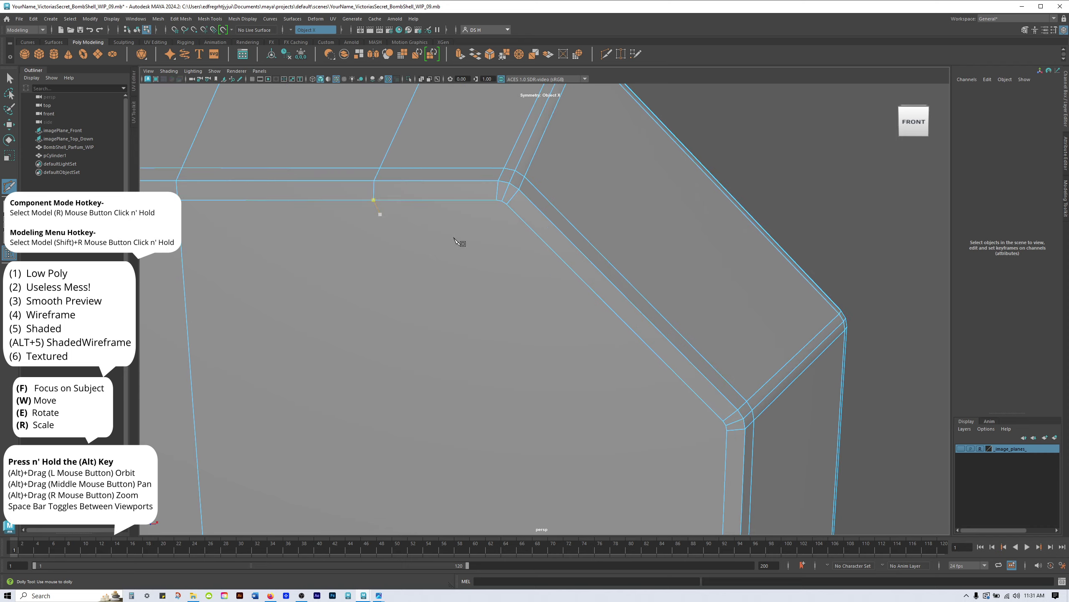
alt+middle_drag(454, 238, 604, 278)
alt+right_drag(604, 278, 571, 261)
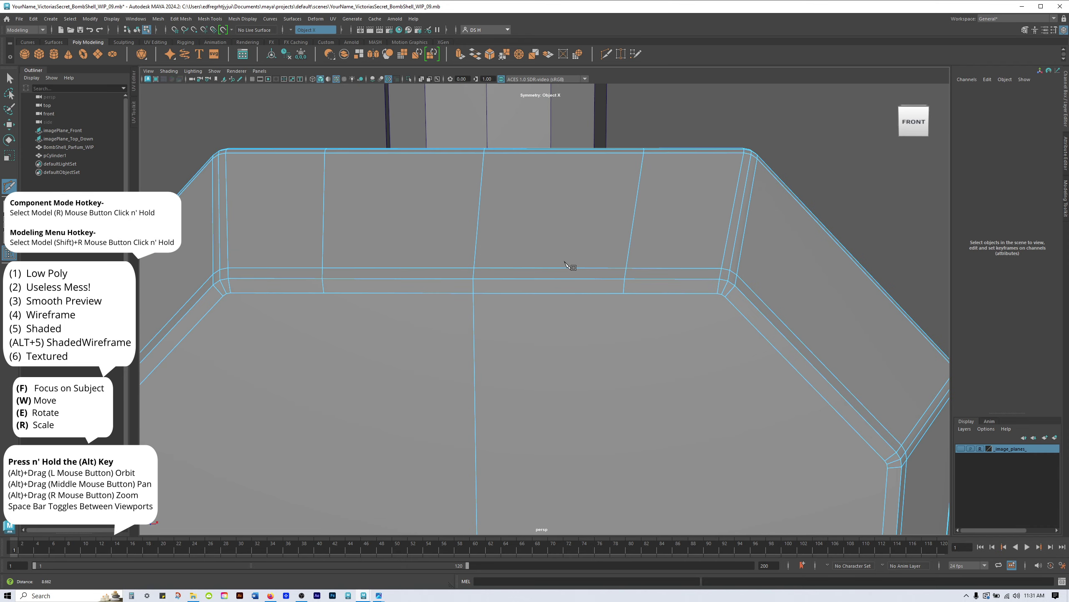
alt+drag(387, 282, 638, 237)
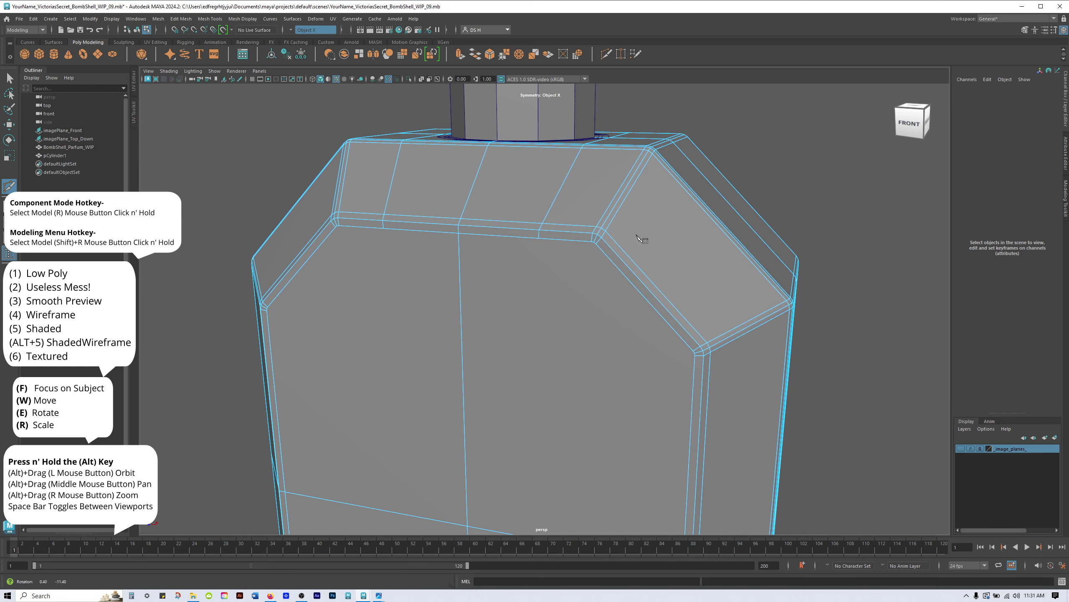
Set the modeling symmetry to Object X for cutting the bottle's front face.
click(293, 30)
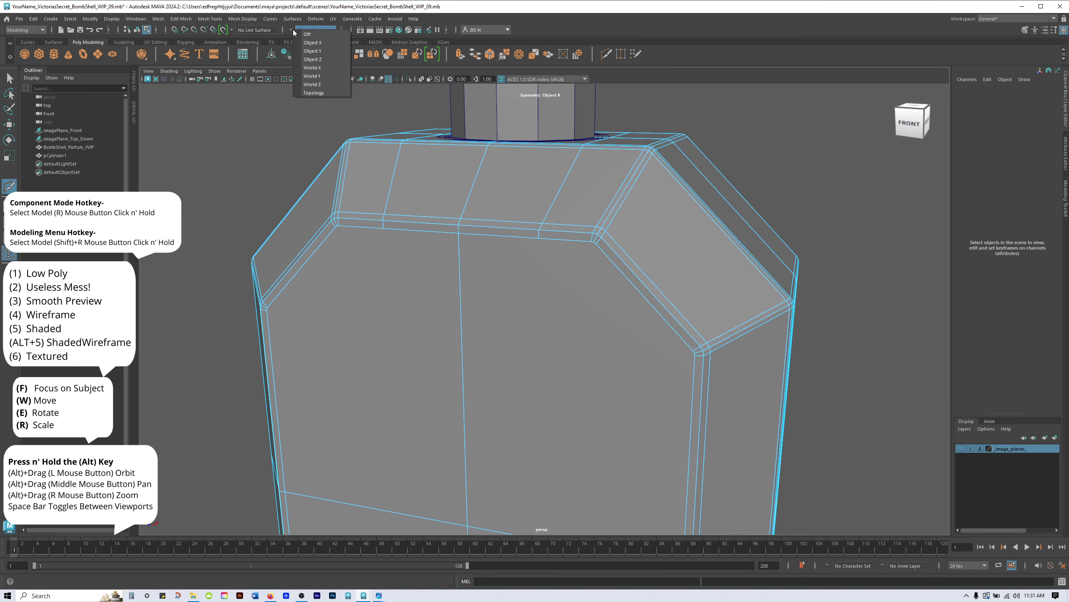
click(311, 42)
alt+right_drag(612, 209, 511, 291)
alt+middle_drag(512, 291, 529, 164)
click(510, 272)
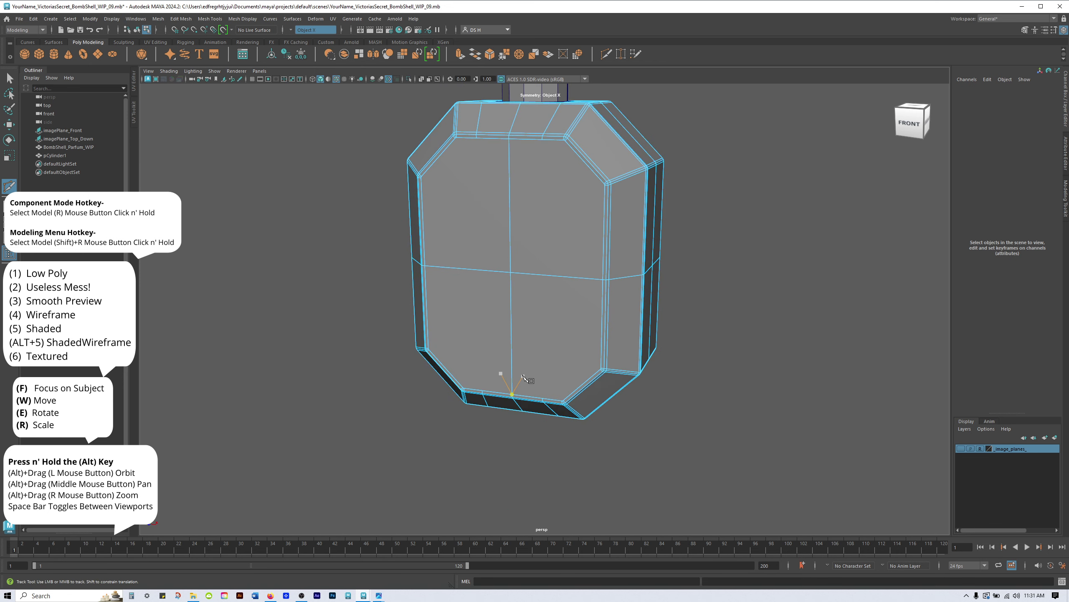
alt+middle_drag(486, 214, 463, 258)
click(484, 186)
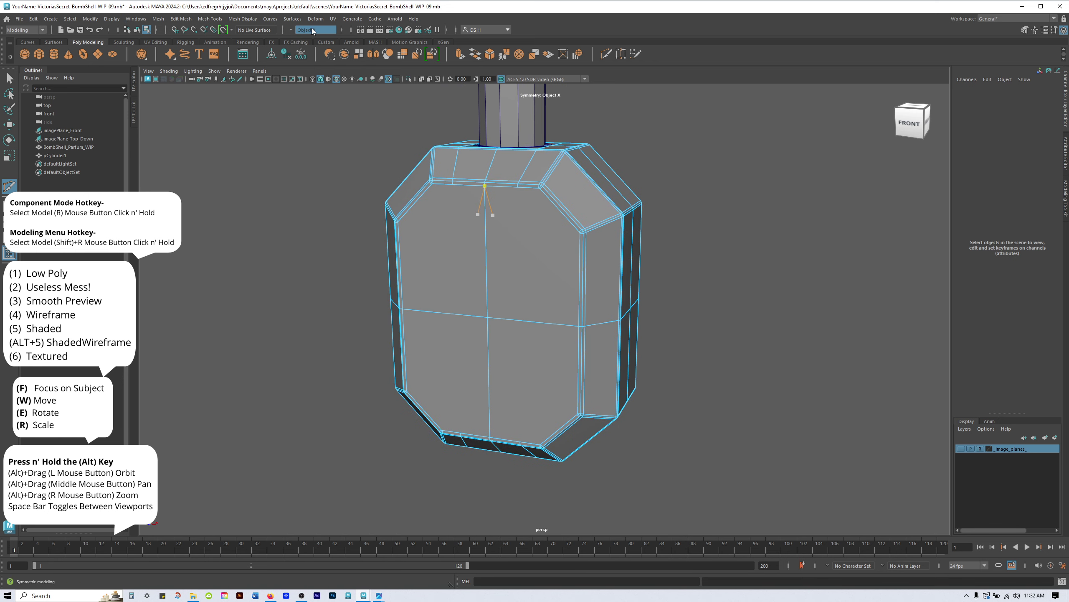
click(290, 29)
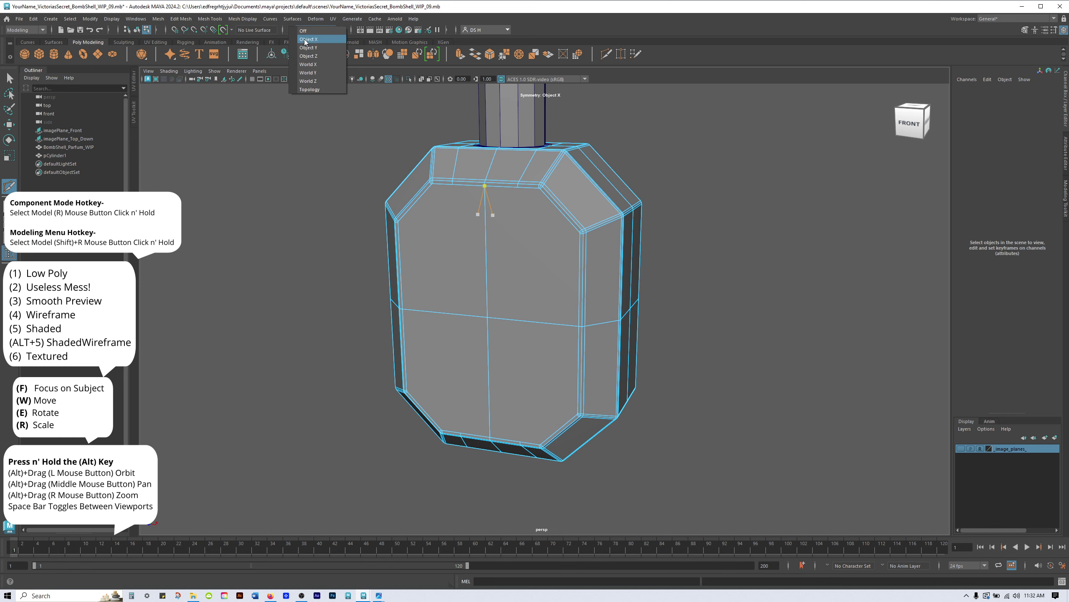
click(319, 39)
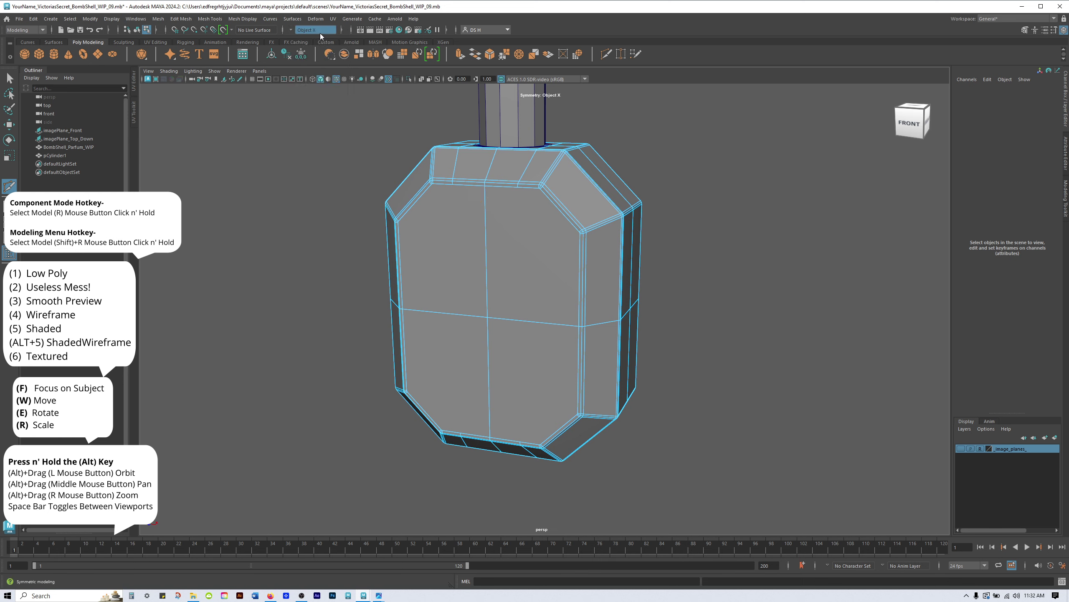
Examine the front face's center line, upper border and beveled corner up close for placing symmetrical cuts.
alt+drag(543, 217, 564, 199)
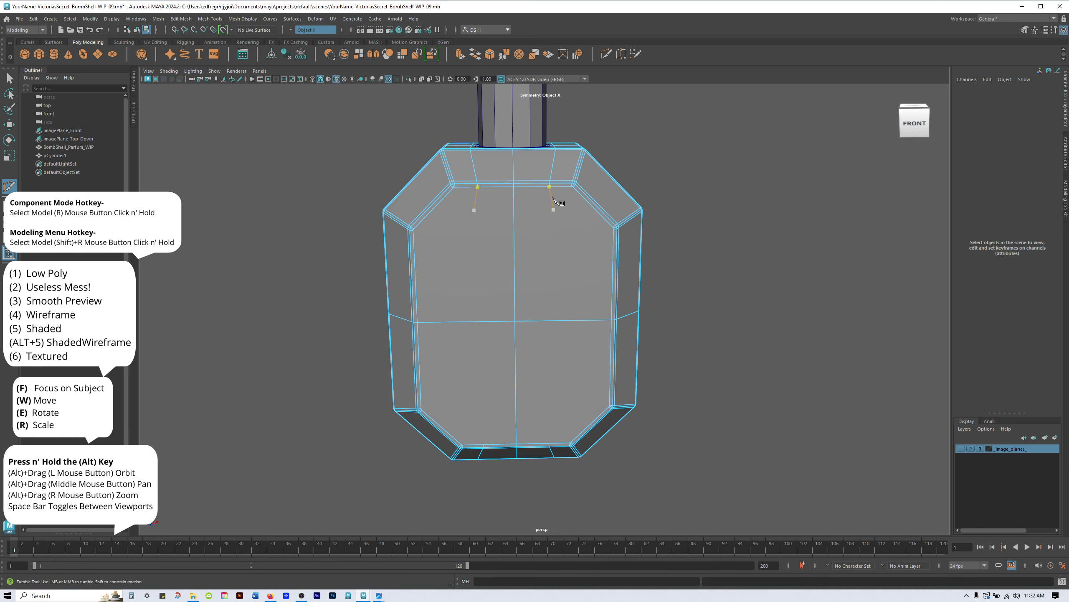
alt+right_drag(627, 214, 763, 229)
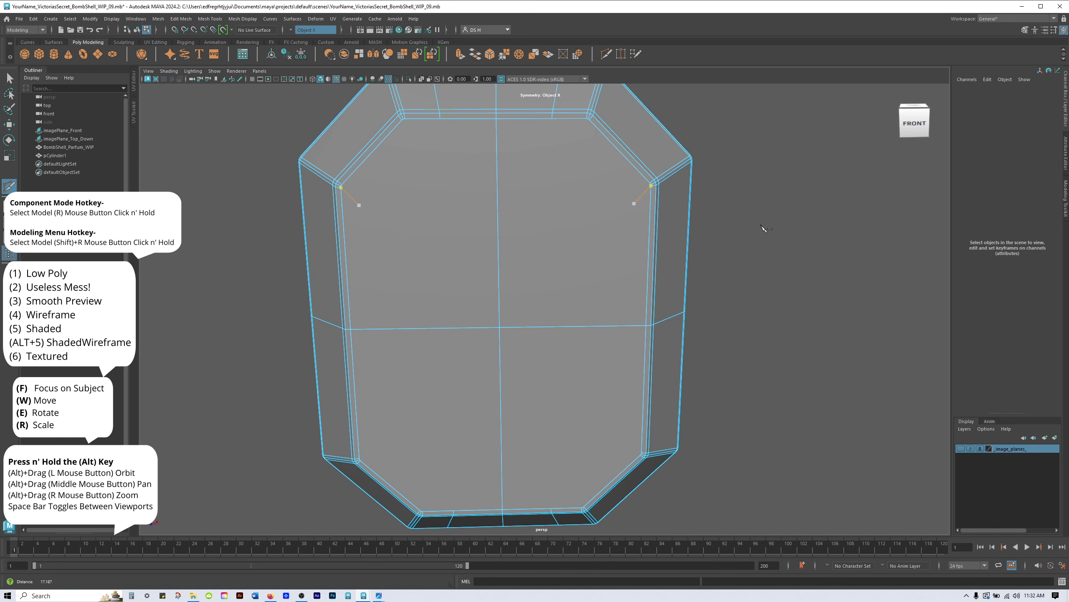
alt+middle_drag(556, 110, 539, 269)
alt+right_drag(528, 250, 547, 236)
alt+middle_drag(544, 256, 549, 211)
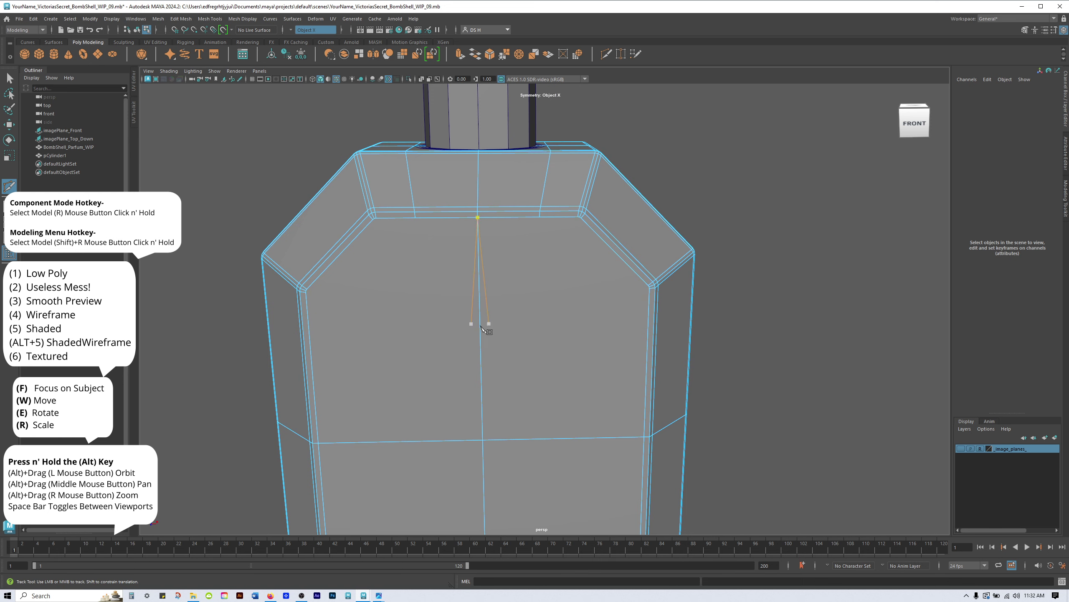
alt+right_drag(630, 261, 523, 275)
alt+middle_drag(559, 282, 544, 178)
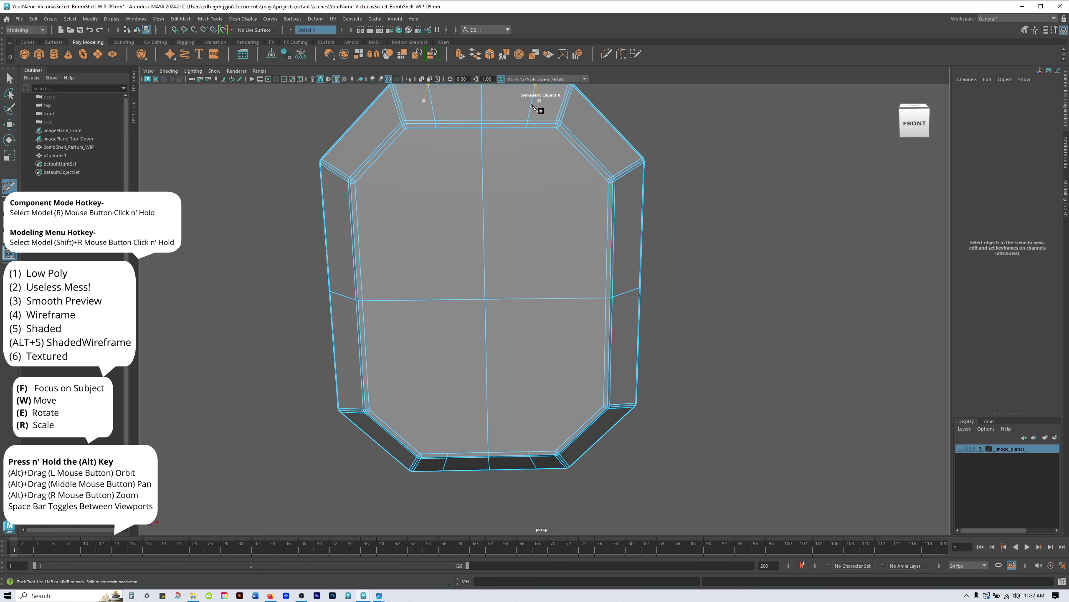
click(527, 128)
alt+middle_drag(496, 162, 471, 303)
alt+right_drag(472, 303, 724, 274)
alt+middle_drag(484, 207, 548, 227)
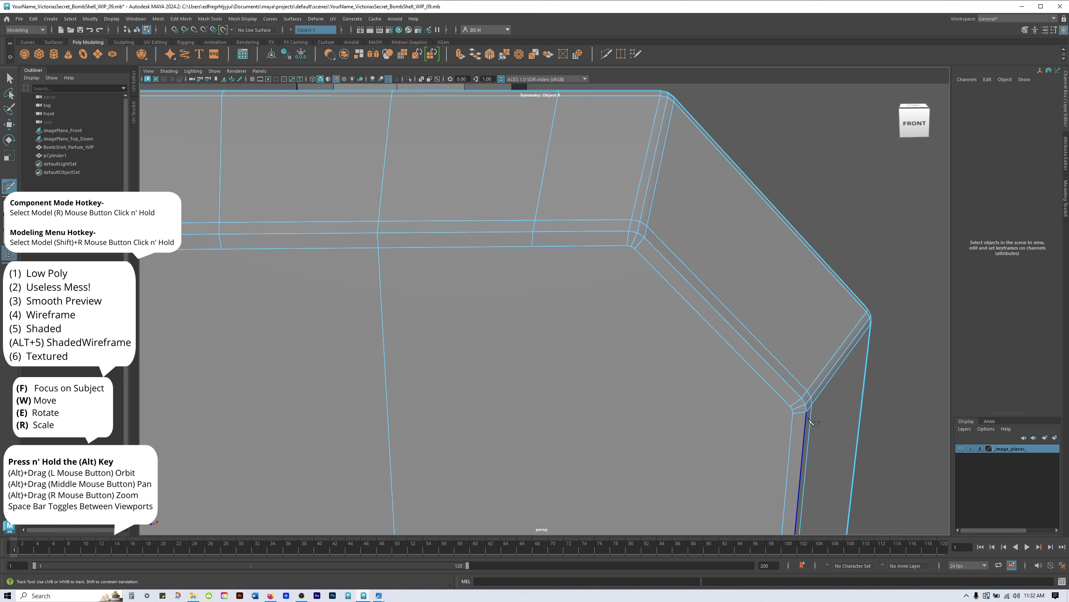
Cut the front face symmetrically with Multi-Cut from the outer edge loops' ends on the upper border to their matching points on the lower border.
click(533, 246)
click(586, 245)
drag(587, 238, 521, 249)
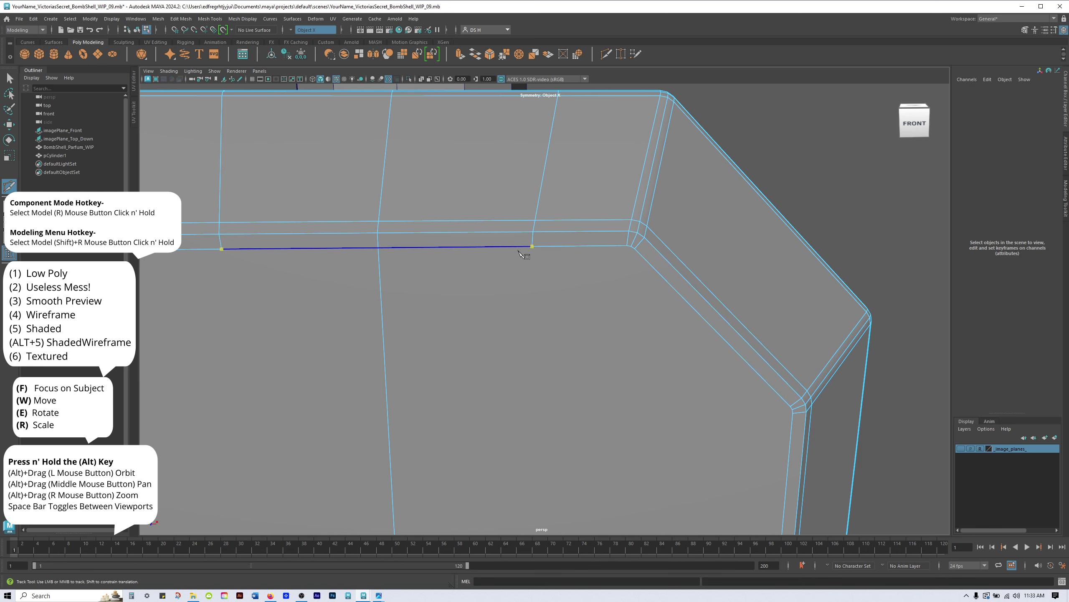
alt+right_drag(609, 314, 456, 317)
alt+middle_drag(542, 352, 549, 245)
alt+middle_drag(538, 395, 538, 78)
alt+middle_drag(547, 320, 549, 184)
alt+right_drag(455, 236, 859, 373)
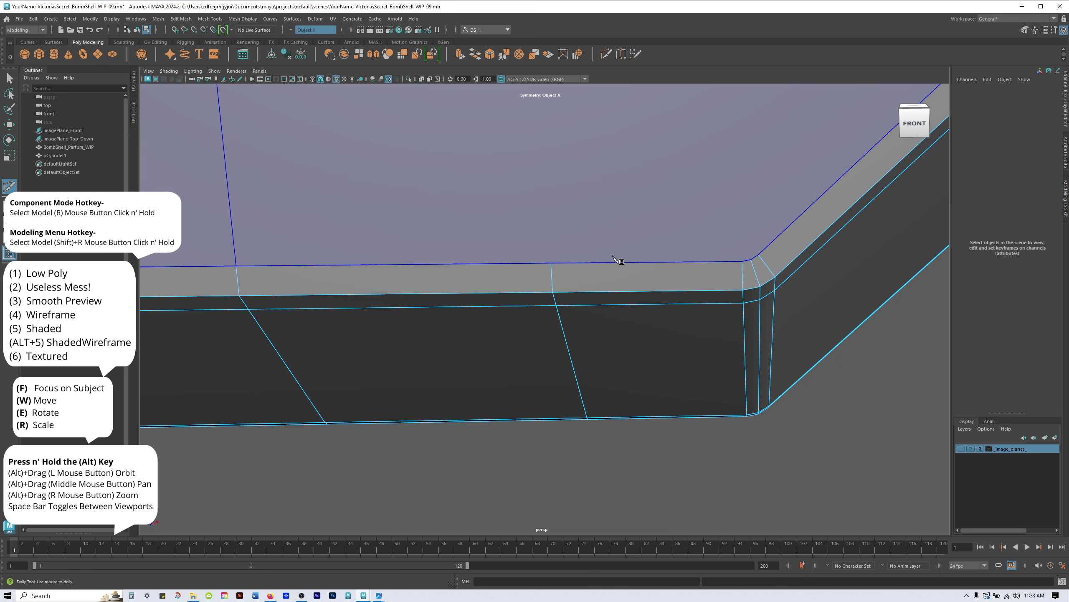
click(611, 263)
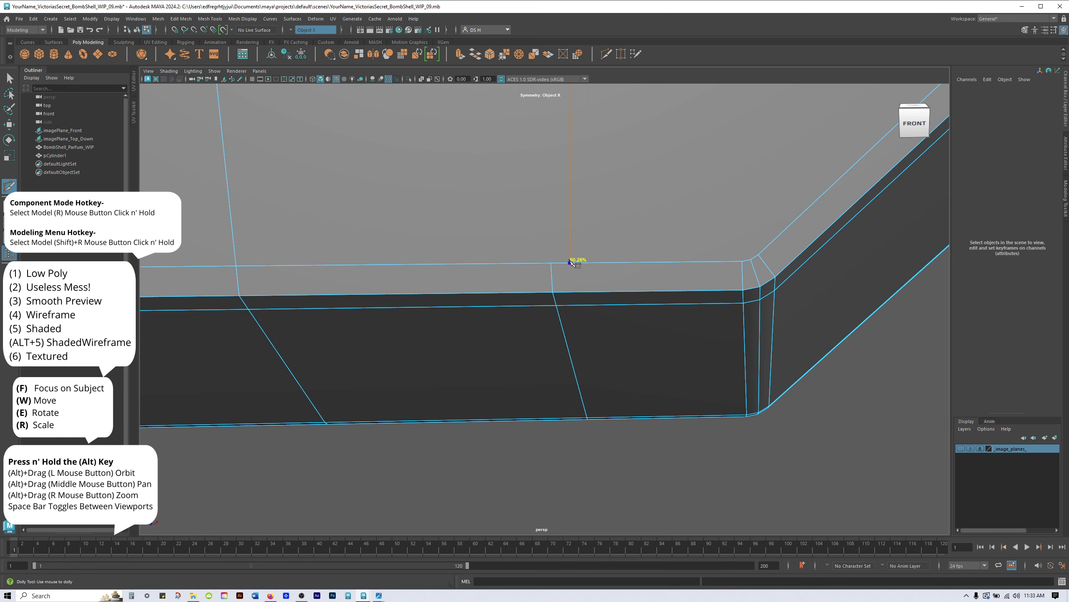
scroll(645, 327, down, 7)
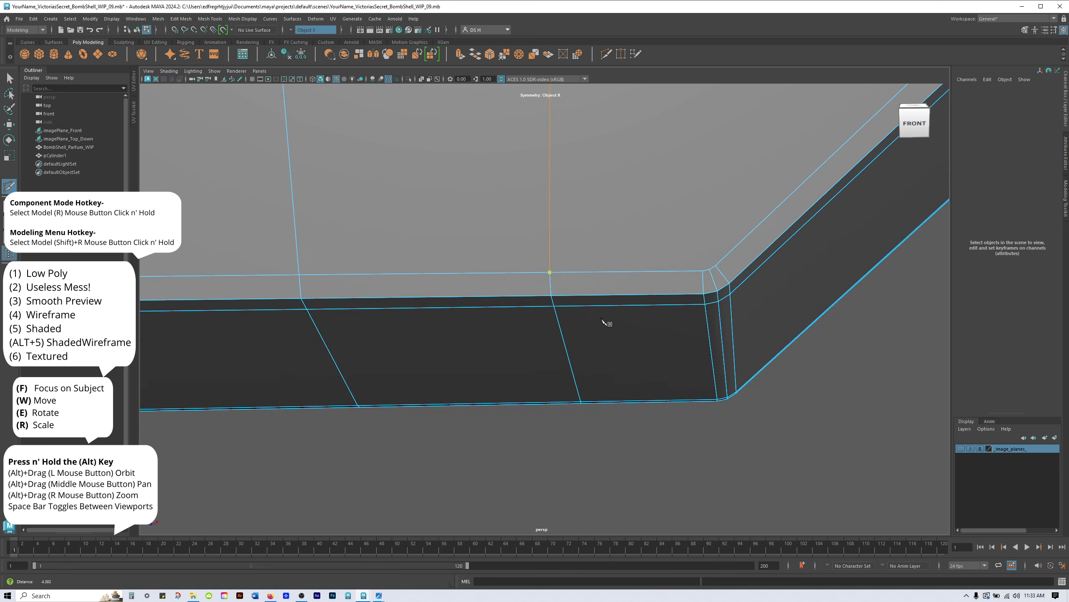
alt+middle_drag(768, 252, 749, 355)
scroll(754, 358, down, 6)
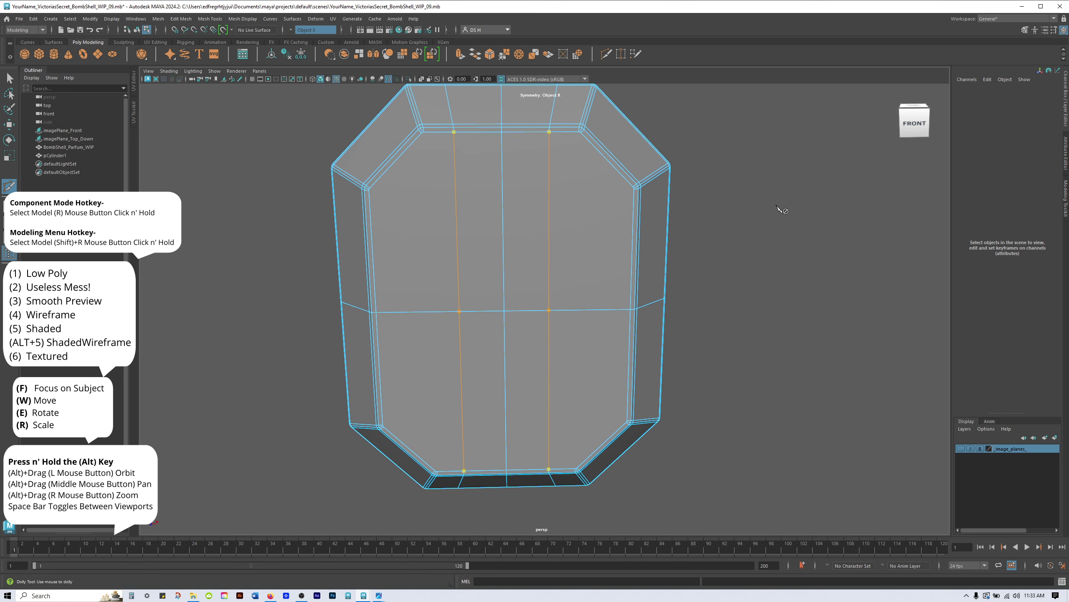
alt+middle_drag(767, 238, 776, 247)
key(w)
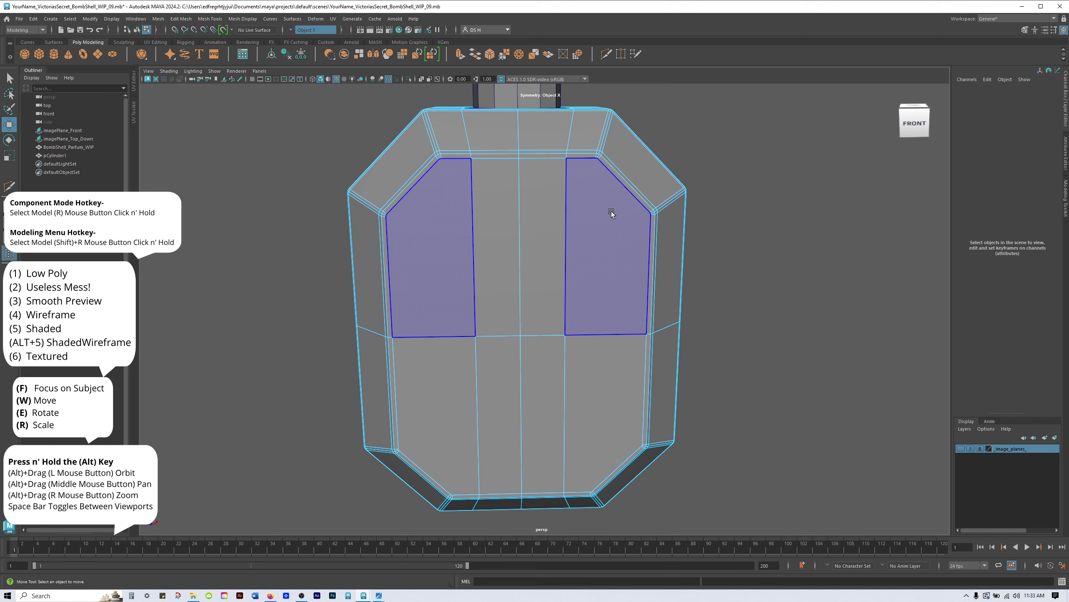
Select the bottle body in object mode, reactivate Multi-Cut and start a symmetrical cut at the innermost vertex of the front face's upper beveled corner.
alt+drag(571, 184, 568, 196)
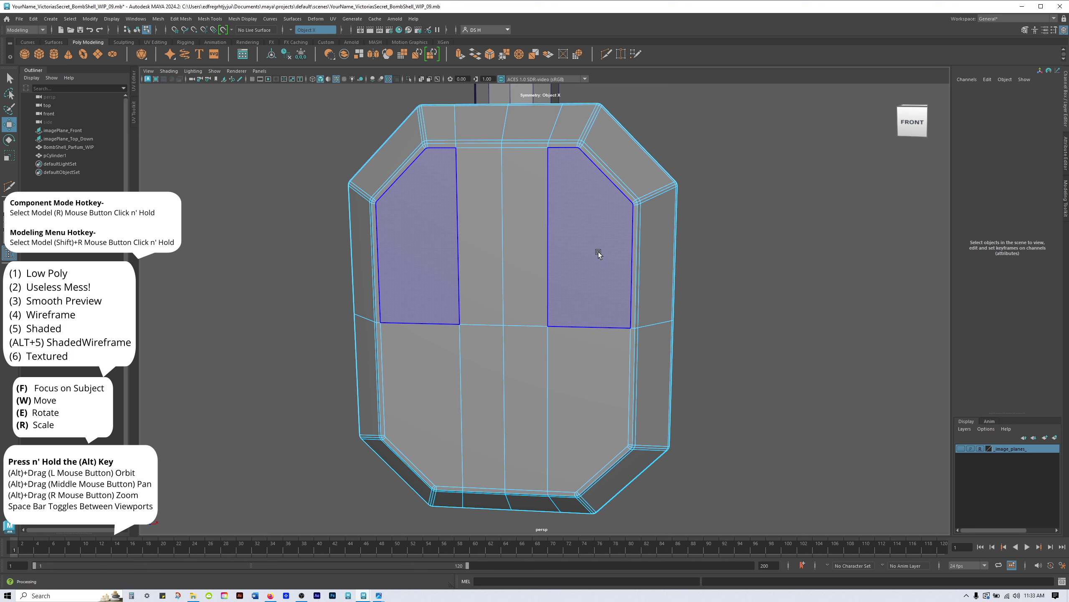
mouse_move(648, 231)
alt+mouse_down()
mouse_move(627, 225)
mouse_move(636, 226)
alt+mouse_up()
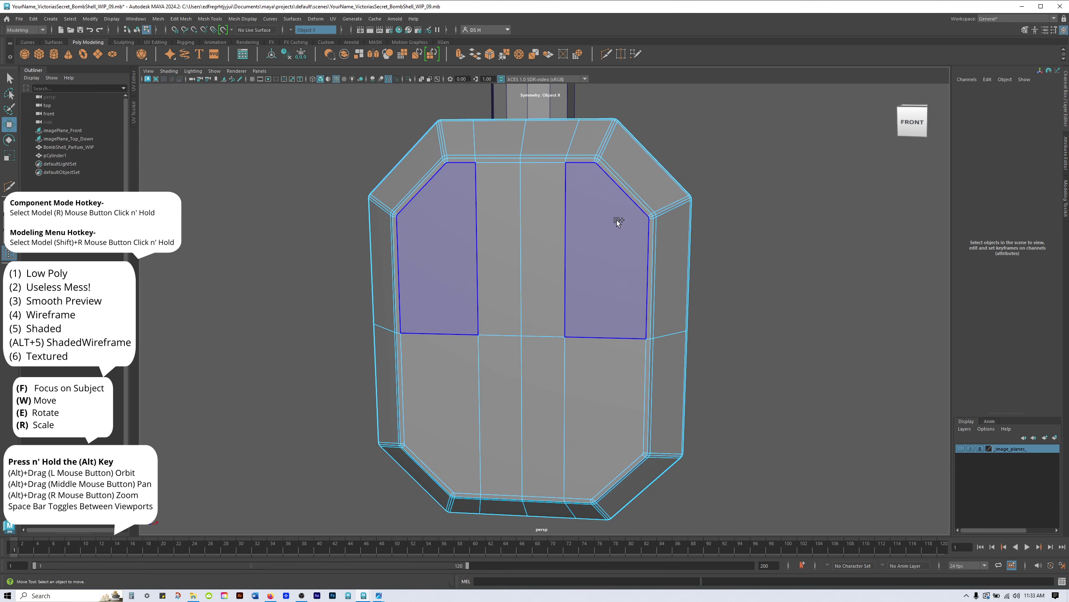
right_drag(592, 214, 740, 155)
alt+drag(535, 232, 642, 208)
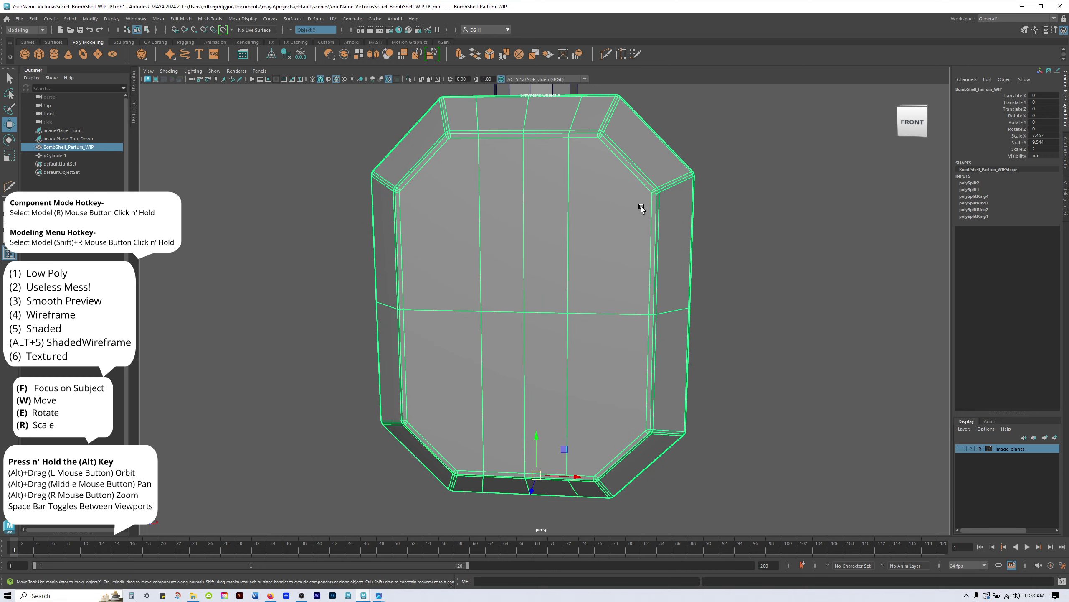
shift+right_drag(610, 173, 573, 174)
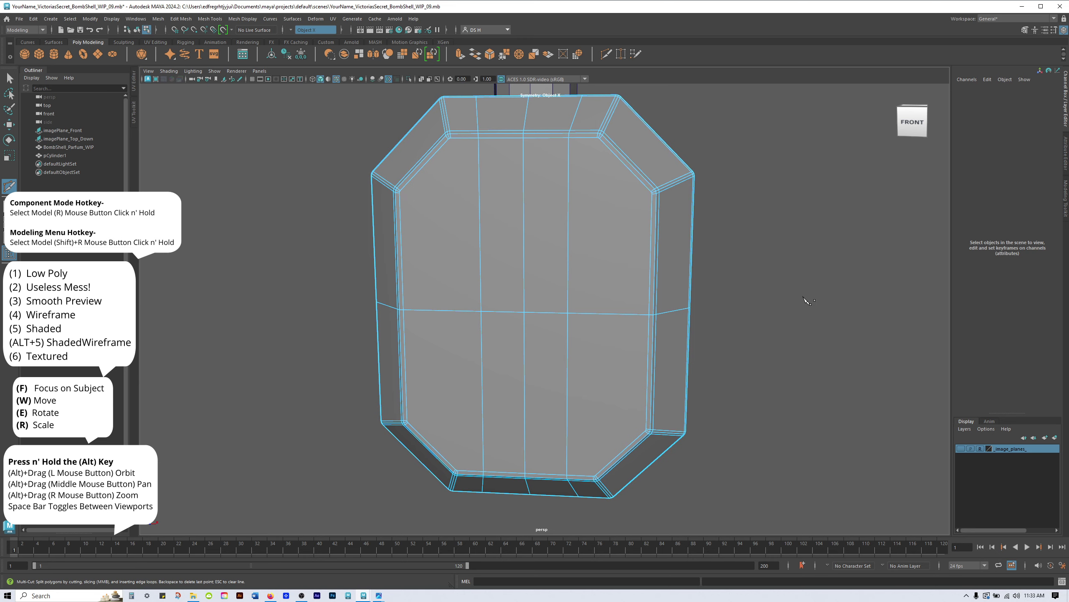
alt+drag(817, 301, 638, 217)
alt+right_drag(637, 217, 734, 323)
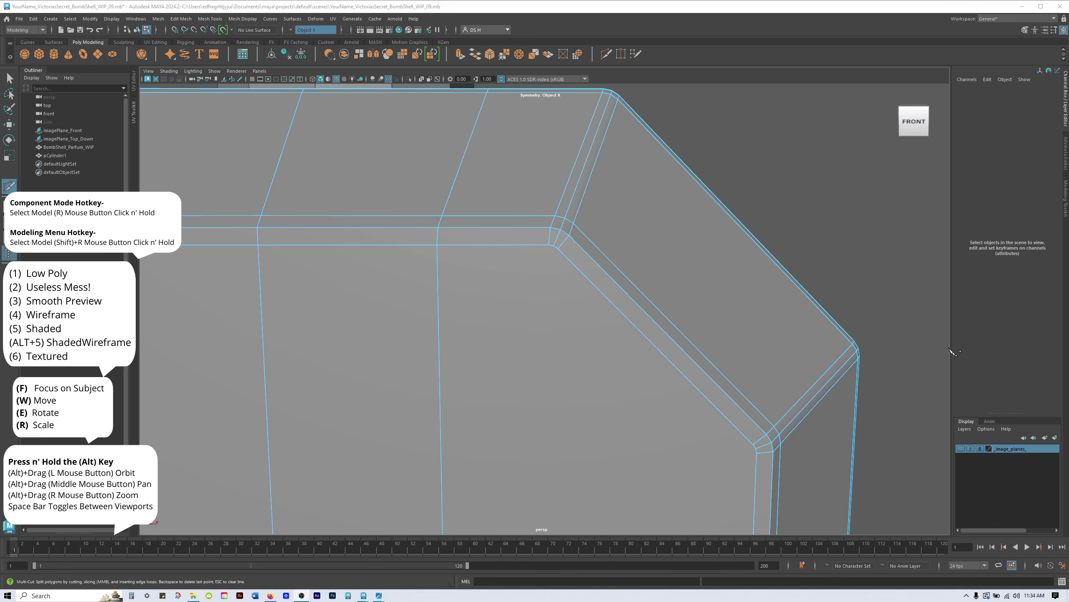
alt+middle_drag(762, 322, 782, 290)
alt+middle_drag(589, 237, 606, 290)
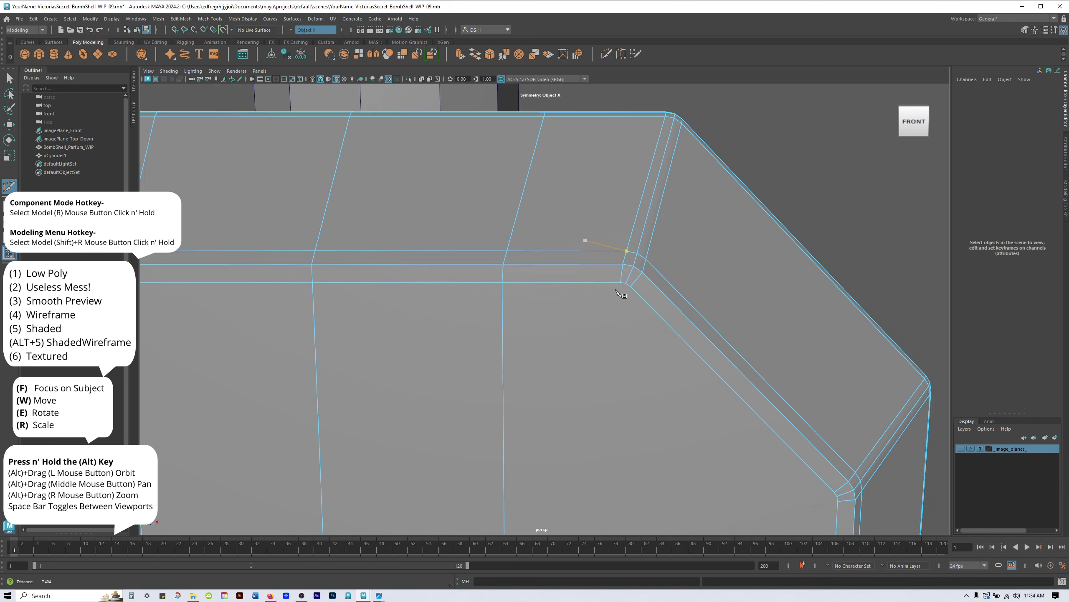
alt+right_drag(607, 290, 677, 310)
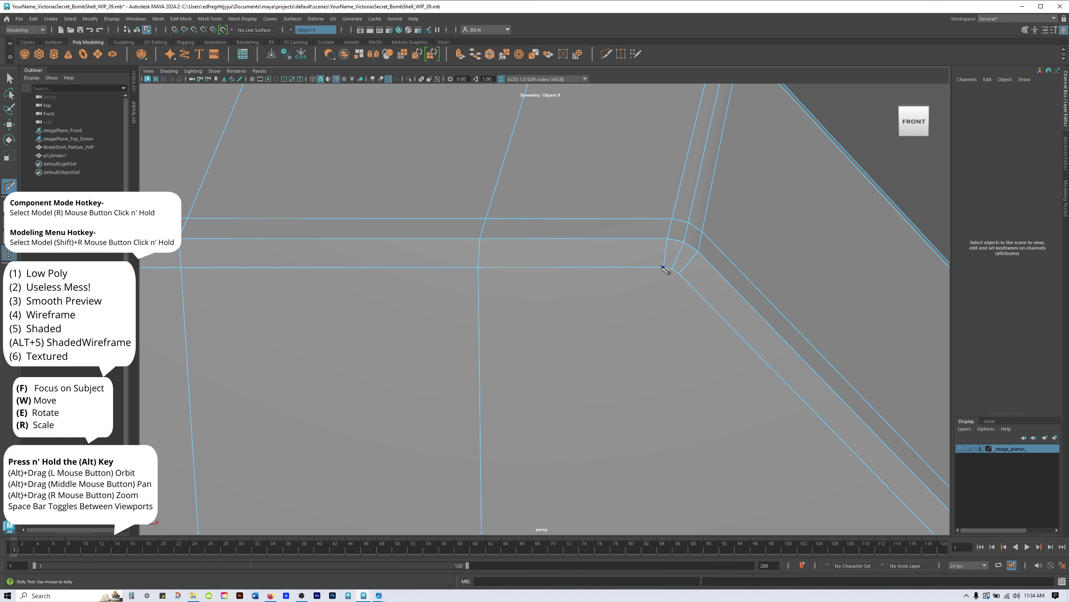
alt+middle_drag(674, 278, 590, 234)
mouse_move(538, 210)
alt+mouse_down()
mouse_move(490, 210)
mouse_move(535, 210)
alt+mouse_up()
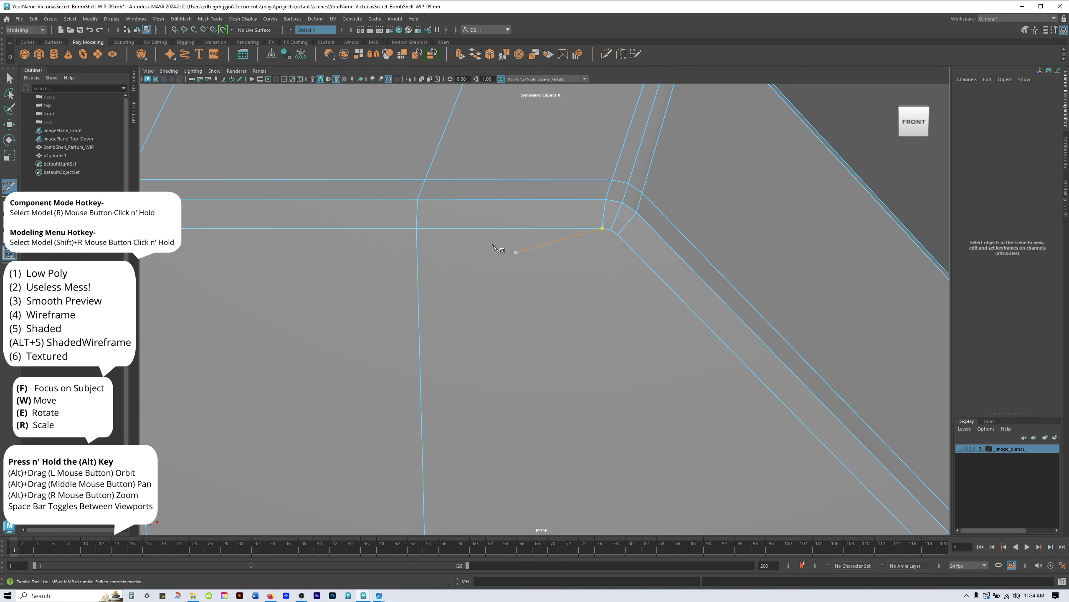
click(460, 228)
drag(460, 228, 569, 228)
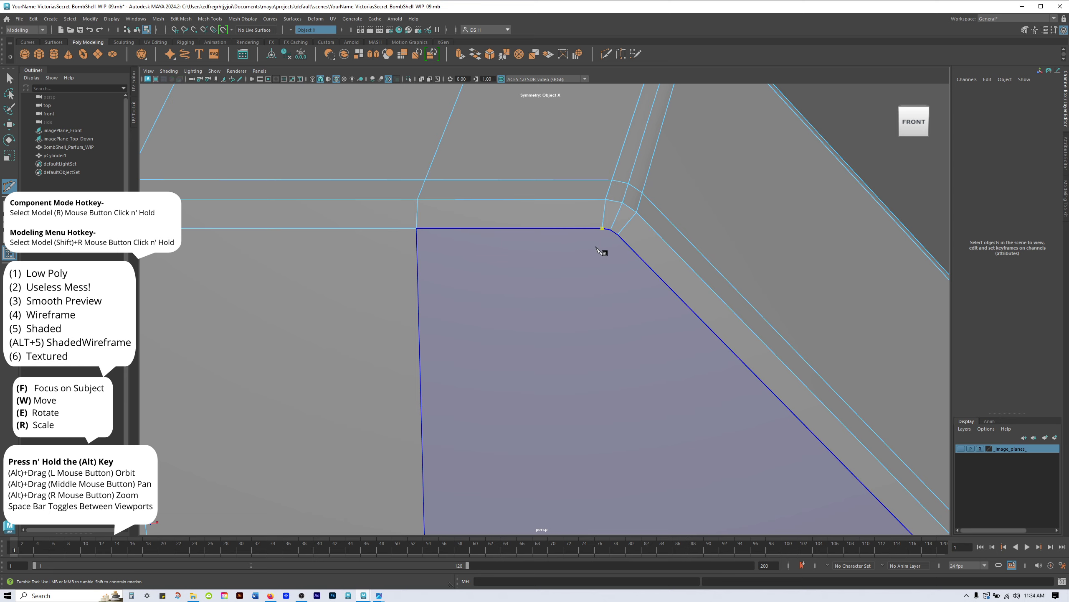
Examine the front face's lower border and beveled corner up close for the vertex where the cut should end.
alt+right_drag(734, 321, 612, 354)
alt+middle_drag(611, 353, 616, 241)
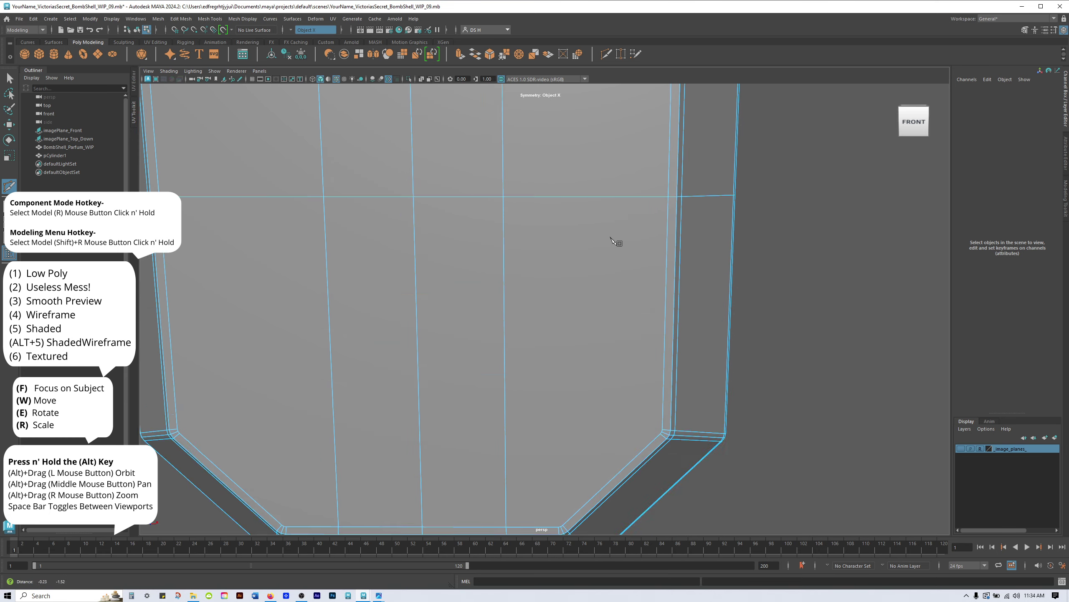
alt+middle_drag(589, 371, 606, 239)
alt+right_drag(606, 239, 792, 284)
alt+middle_drag(602, 173, 509, 252)
alt+right_drag(509, 251, 691, 291)
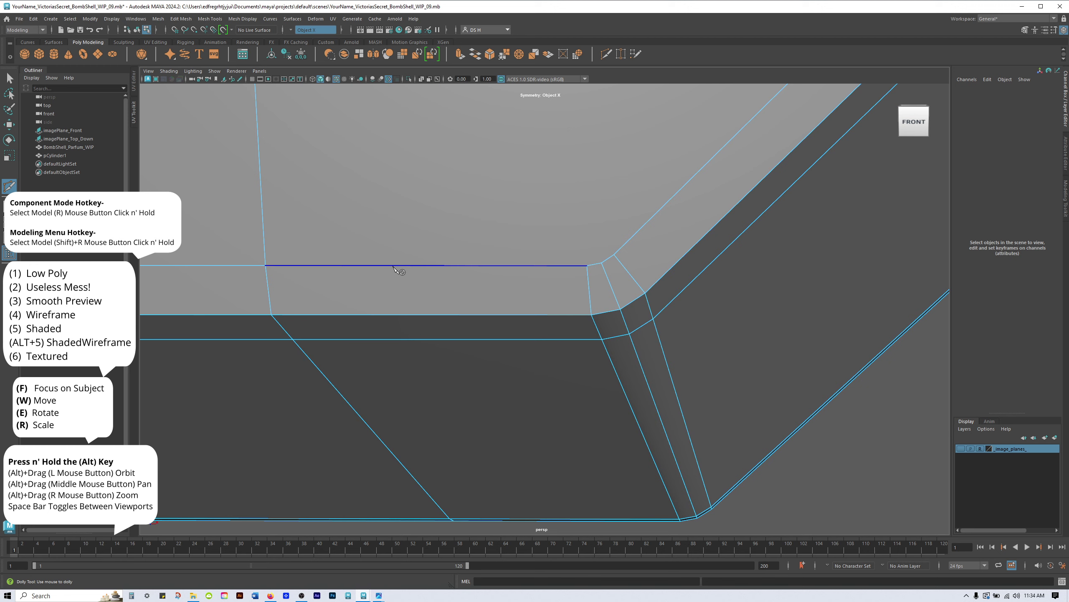
alt+right_drag(386, 223, 350, 204)
alt+middle_drag(497, 208, 497, 368)
alt+right_drag(620, 232, 285, 226)
alt+middle_drag(579, 193, 599, 255)
alt+middle_drag(605, 217, 588, 101)
alt+right_drag(588, 101, 615, 343)
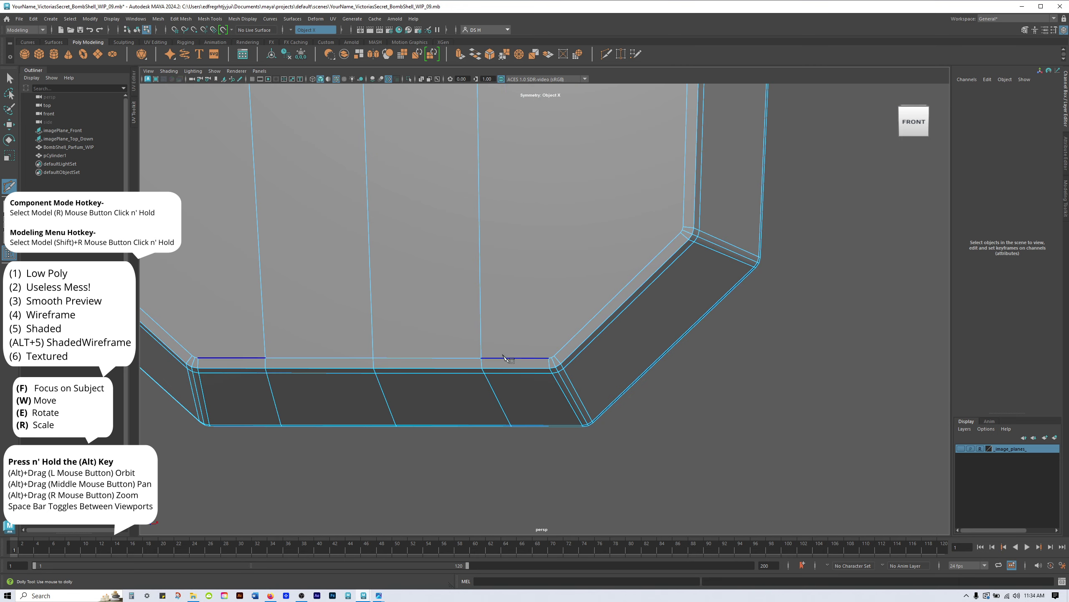
alt+right_drag(504, 355, 510, 422)
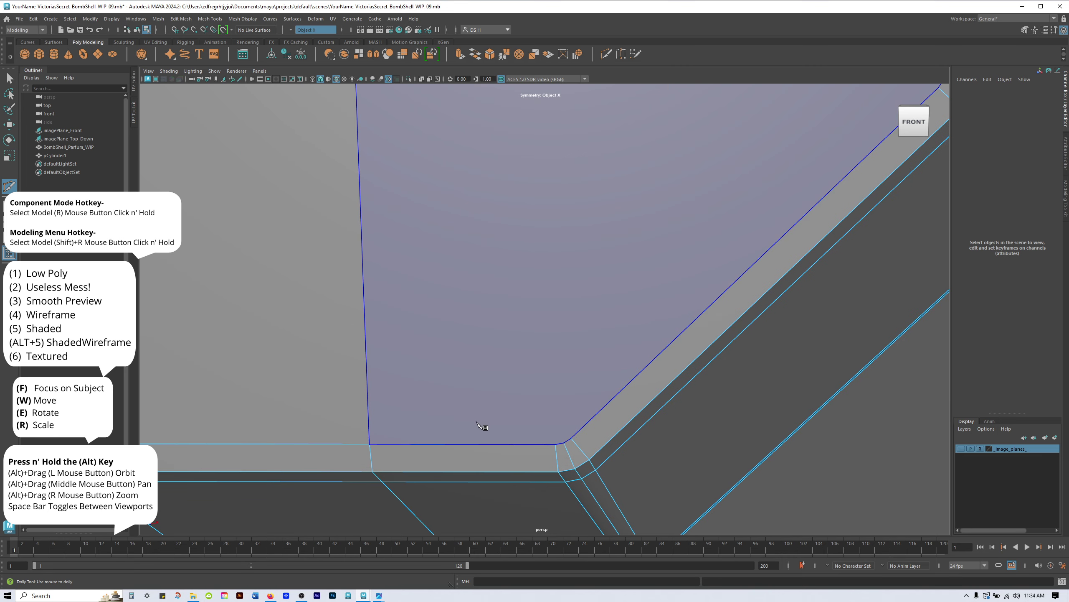
alt+middle_drag(446, 443, 472, 306)
scroll(375, 278, up, 4)
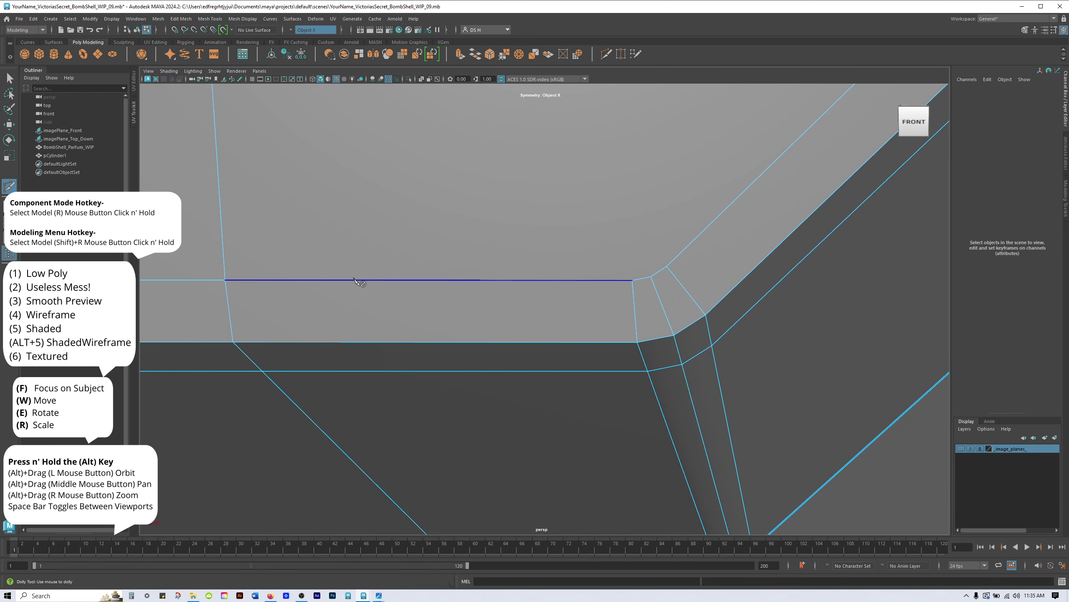
alt+drag(472, 326, 526, 335)
alt+middle_drag(665, 349, 561, 281)
scroll(561, 281, up, 1)
scroll(565, 284, up, 1)
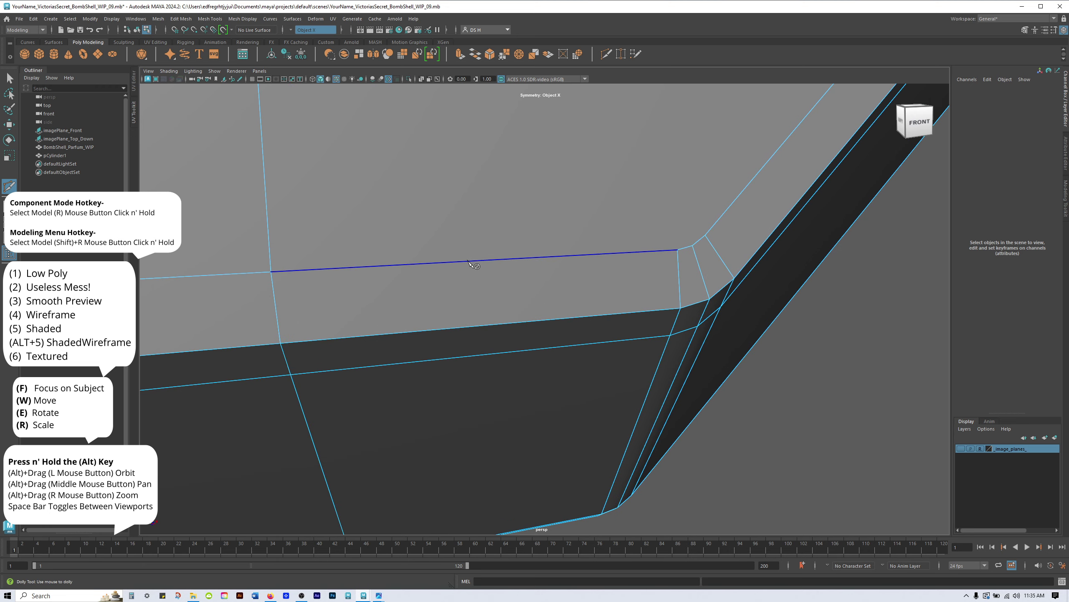
Examine the whole front face and the upper corner vertex where the symmetrical cut starts.
scroll(490, 257, down, 10)
alt+middle_drag(600, 206, 640, 333)
alt+right_drag(640, 333, 379, 286)
alt+drag(558, 238, 513, 227)
alt+middle_drag(559, 194, 561, 366)
alt+drag(560, 366, 572, 336)
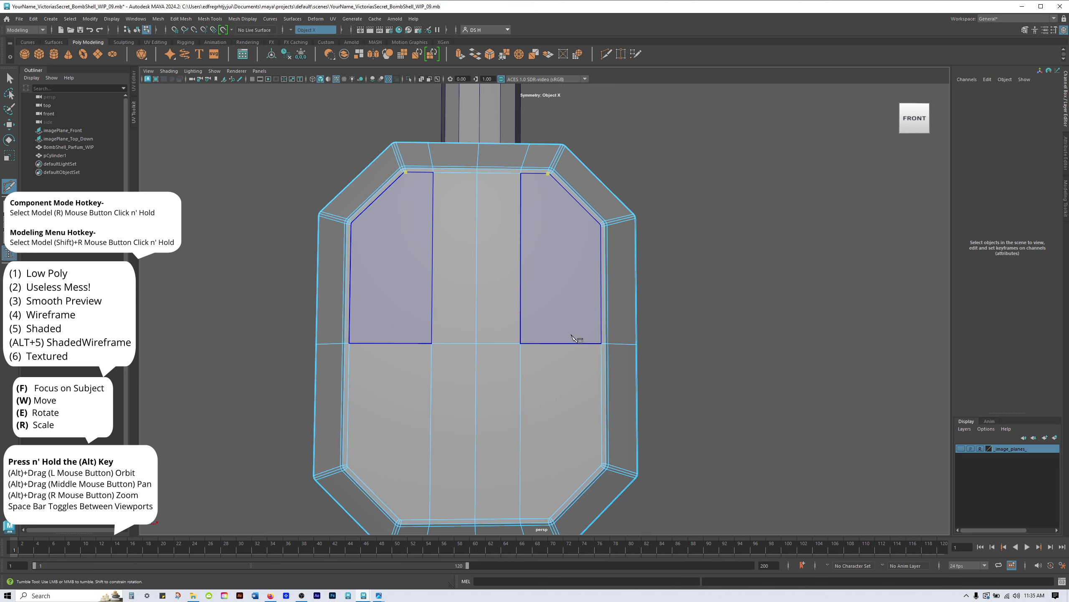
alt+middle_drag(550, 347, 566, 304)
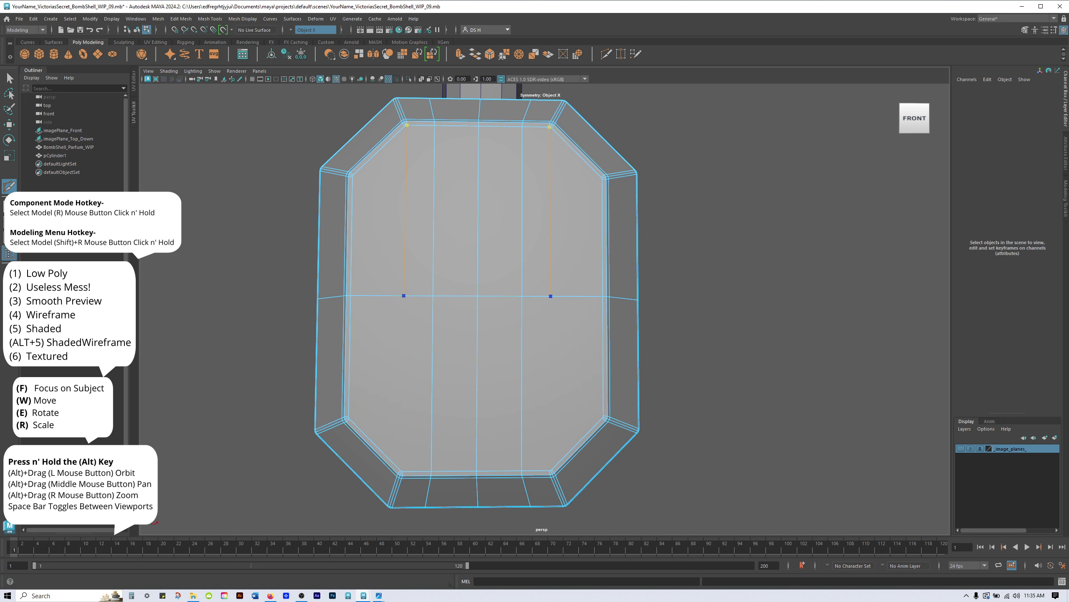
alt+drag(575, 399, 583, 375)
alt+middle_drag(565, 303, 555, 373)
alt+right_drag(542, 313, 607, 269)
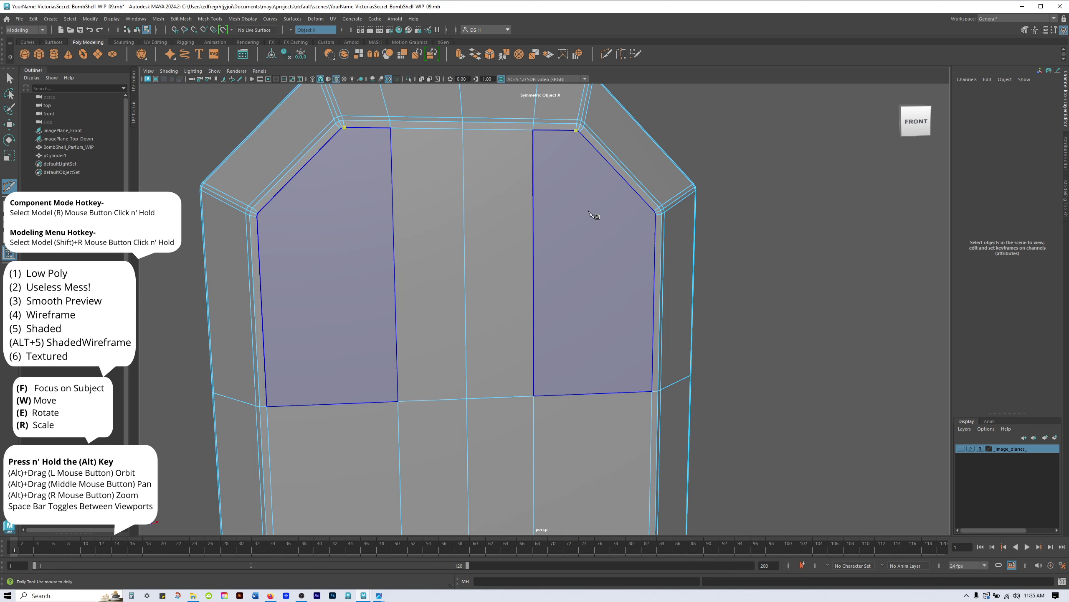
alt+middle_drag(597, 217, 544, 366)
alt+right_drag(544, 366, 524, 284)
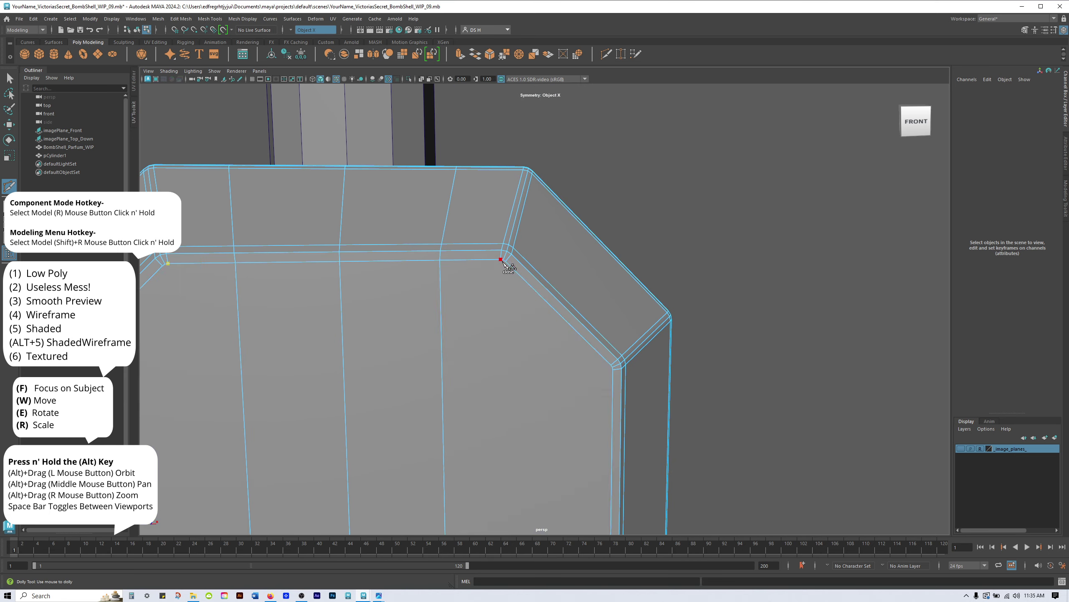
Complete the symmetrical cut at the innermost vertex of the front face's lower beveled corner.
alt+middle_drag(600, 497, 611, 215)
alt+middle_drag(543, 451, 573, 212)
alt+drag(552, 293, 546, 265)
alt+middle_drag(552, 333, 588, 286)
alt+right_drag(588, 286, 619, 269)
alt+drag(569, 259, 562, 283)
alt+middle_drag(563, 269, 598, 250)
alt+right_drag(598, 249, 624, 274)
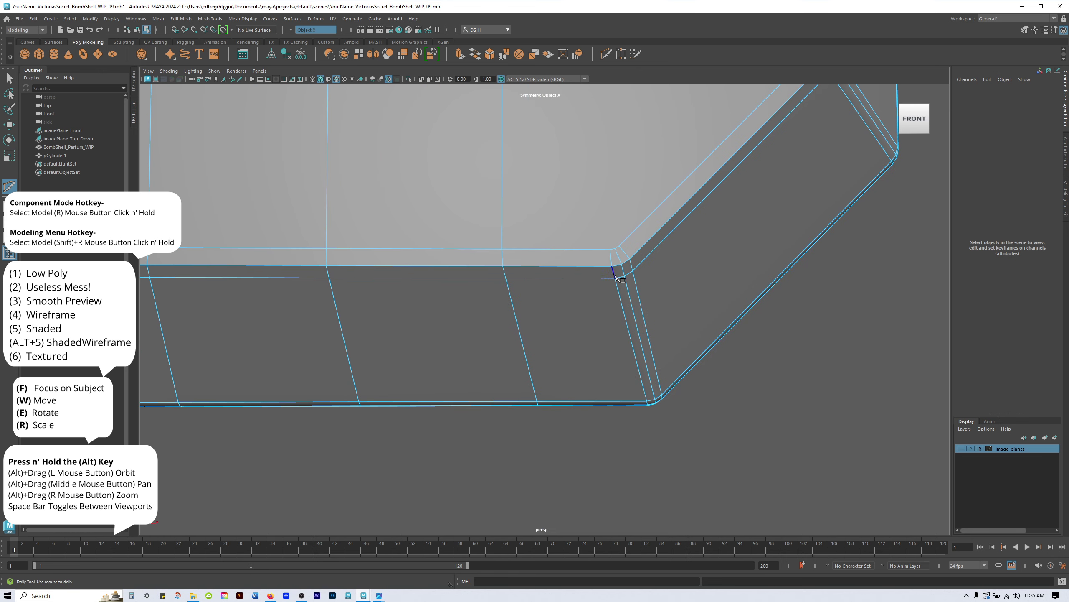
click(531, 249)
key(w)
Reactivate Multi-Cut and cut symmetrically from the middle vertex of the upper beveled corner down to the middle vertex of the lower one.
alt+right_drag(849, 352, 467, 302)
alt+middle_drag(602, 206, 604, 414)
alt+middle_drag(551, 132, 526, 205)
alt+right_drag(526, 205, 570, 211)
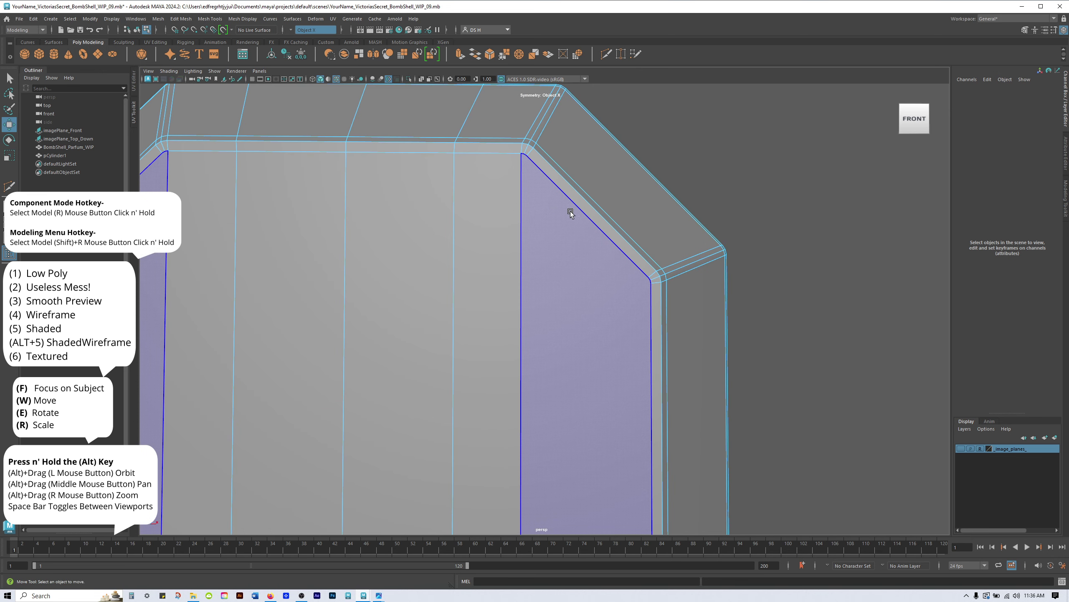
shift+right_click(544, 206)
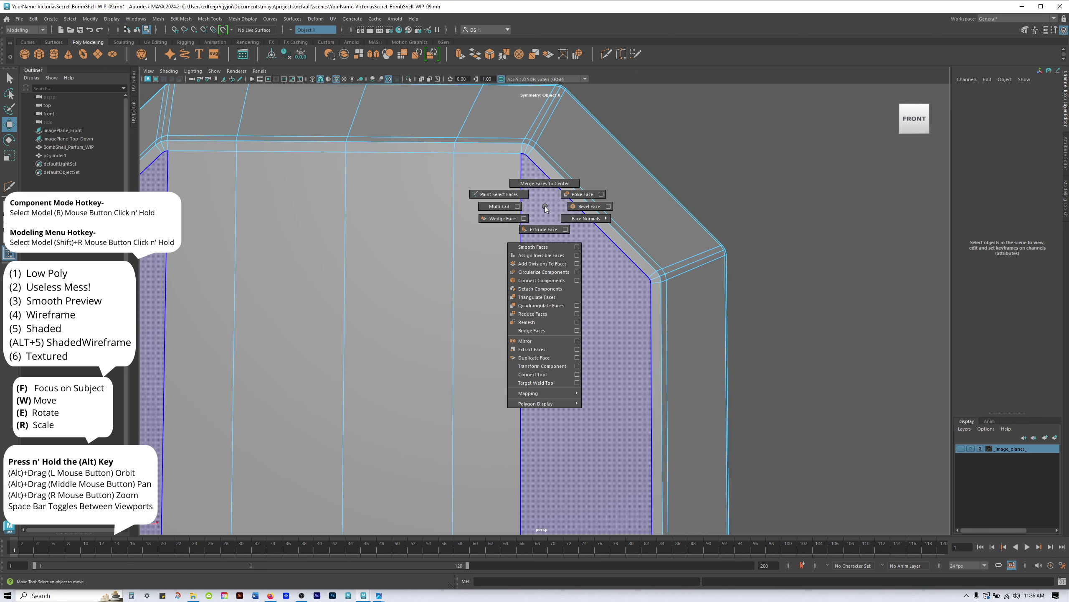
shift+right_drag(545, 206, 485, 206)
shift+right_drag(496, 211, 497, 211)
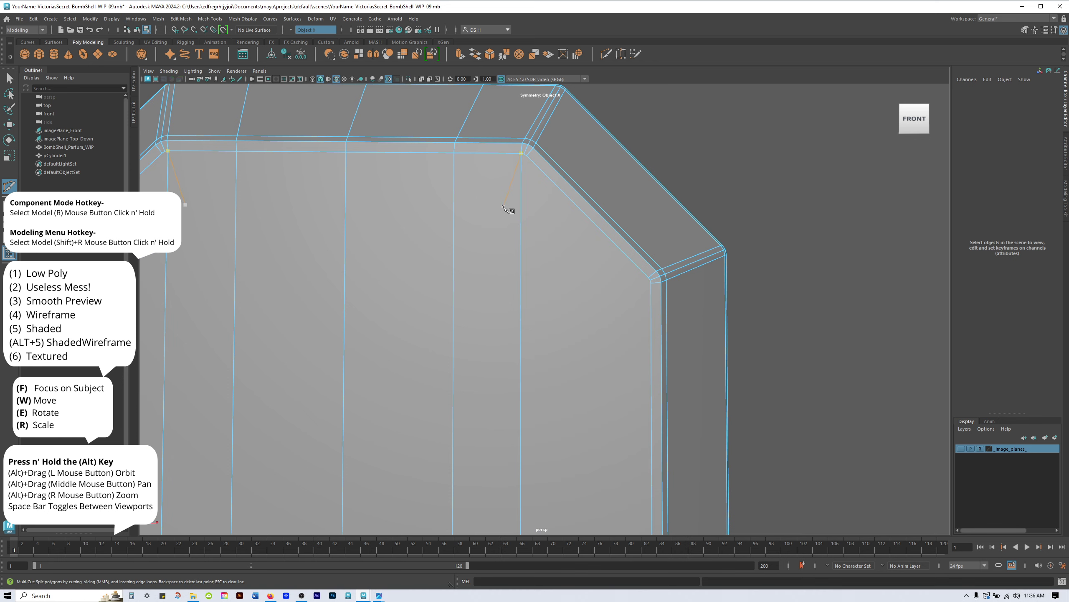
alt+middle_drag(476, 109, 449, 181)
alt+right_drag(448, 181, 649, 261)
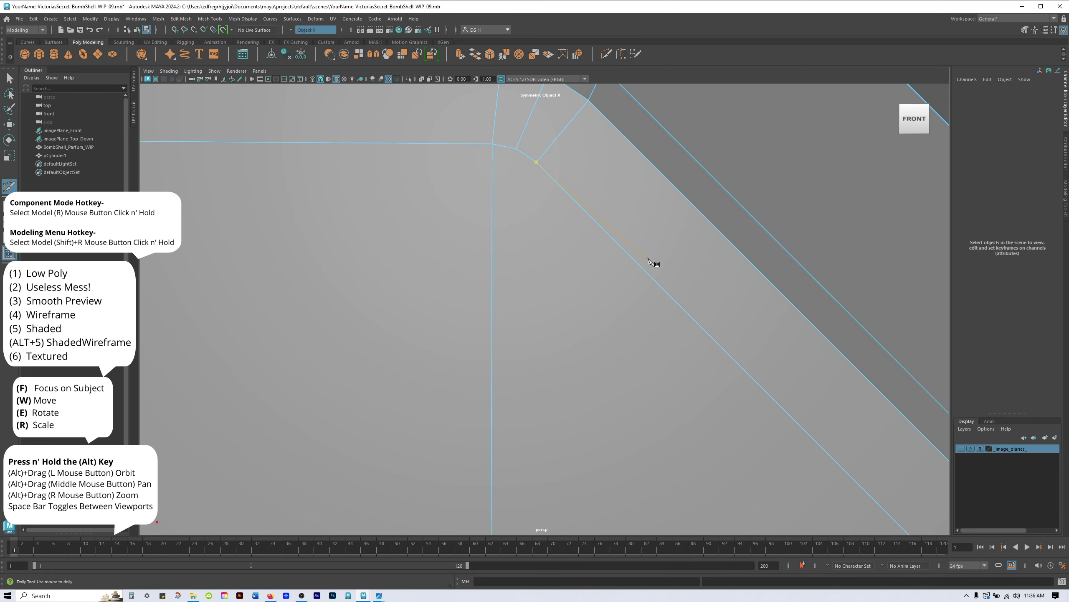
click(516, 149)
alt+right_drag(562, 278, 476, 333)
alt+middle_drag(577, 514, 549, 158)
alt+right_drag(526, 269, 690, 335)
alt+middle_drag(353, 228, 520, 248)
alt+right_drag(521, 247, 664, 285)
alt+middle_drag(863, 161, 715, 271)
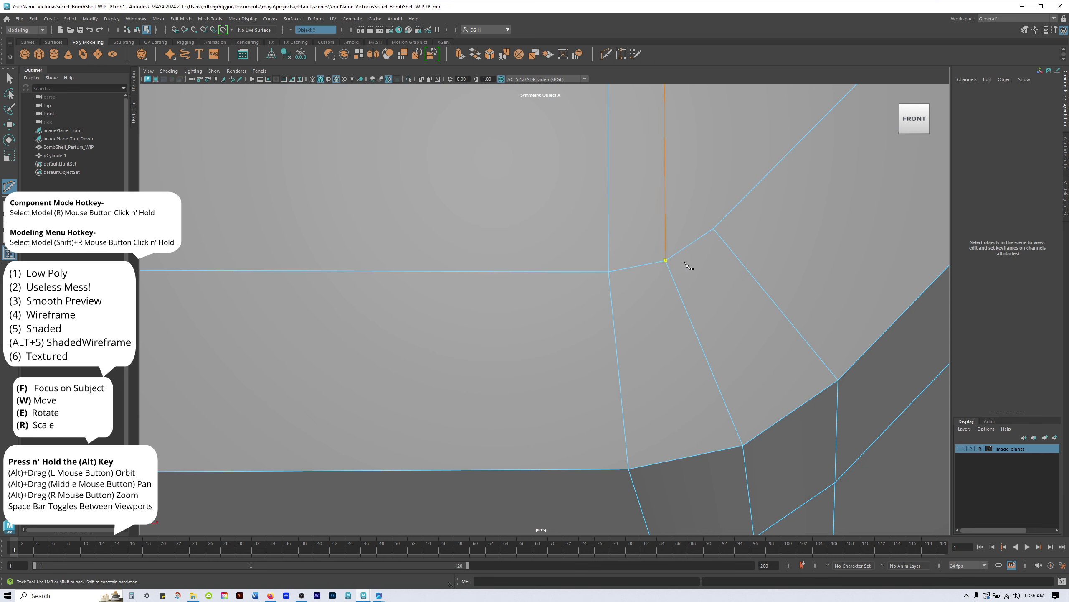
key(w)
Reactivate Multi-Cut and cut symmetrically from the outermost vertex of the front face's lower beveled corner up to the matching upper corner vertex.
alt+right_drag(745, 314, 726, 96)
alt+middle_drag(726, 96, 642, 222)
click(645, 225)
shift+right_drag(645, 225, 592, 223)
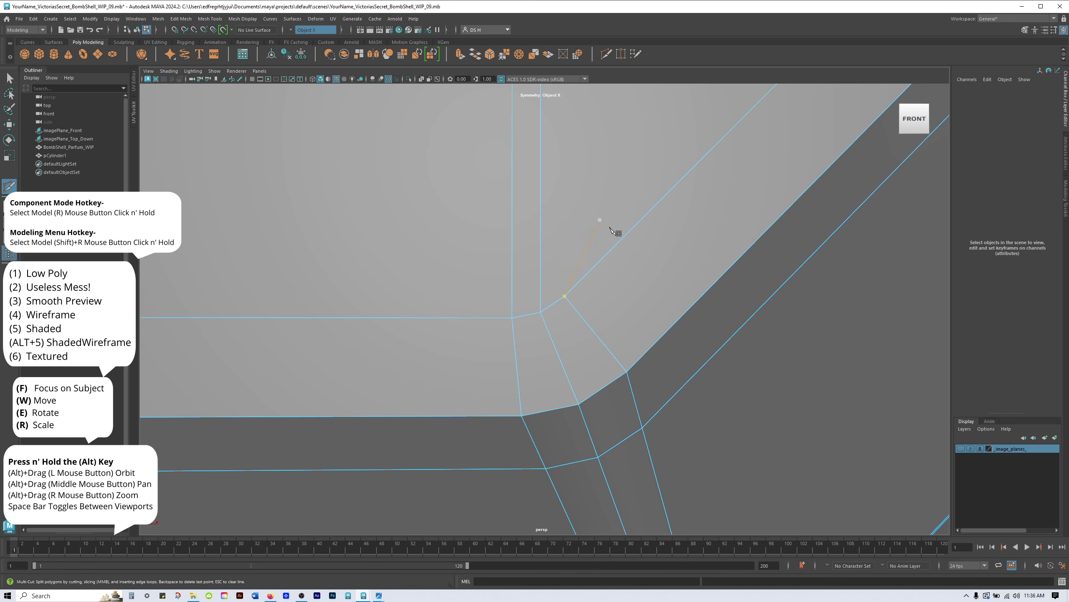
alt+right_drag(598, 266, 575, 295)
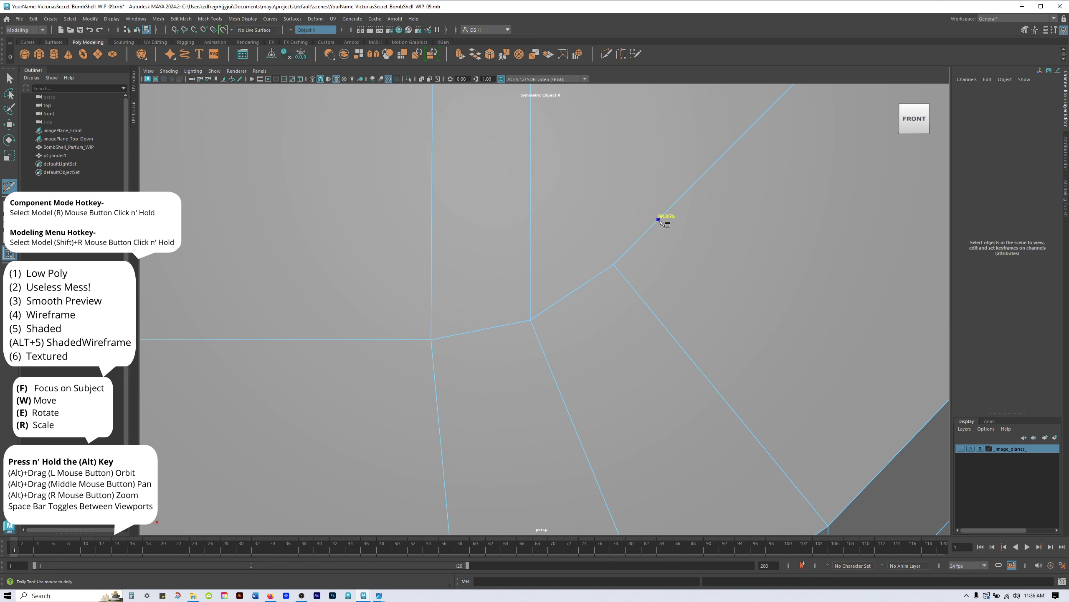
alt+right_drag(606, 301, 357, 283)
alt+middle_drag(609, 202, 611, 408)
alt+middle_drag(609, 126, 601, 415)
alt+middle_drag(599, 228, 611, 415)
alt+right_drag(580, 256, 721, 339)
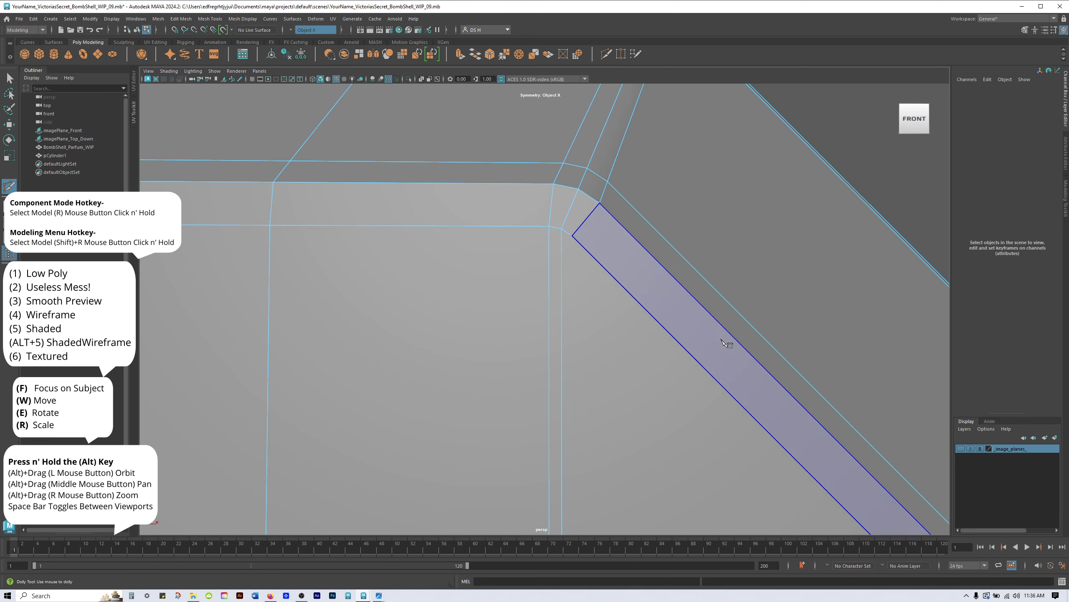
click(606, 268)
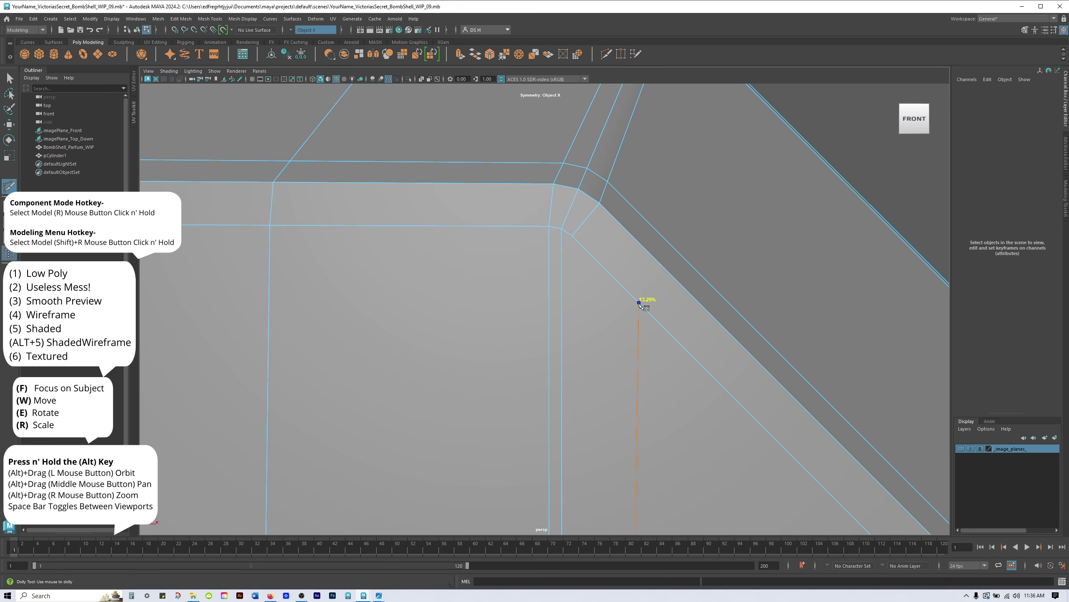
click(573, 236)
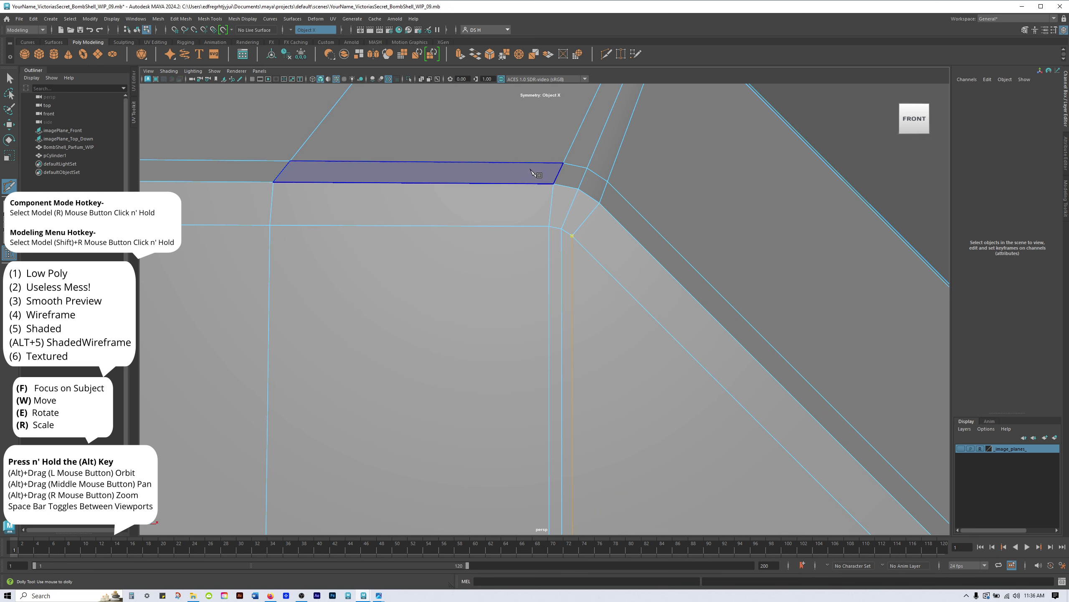
key(w)
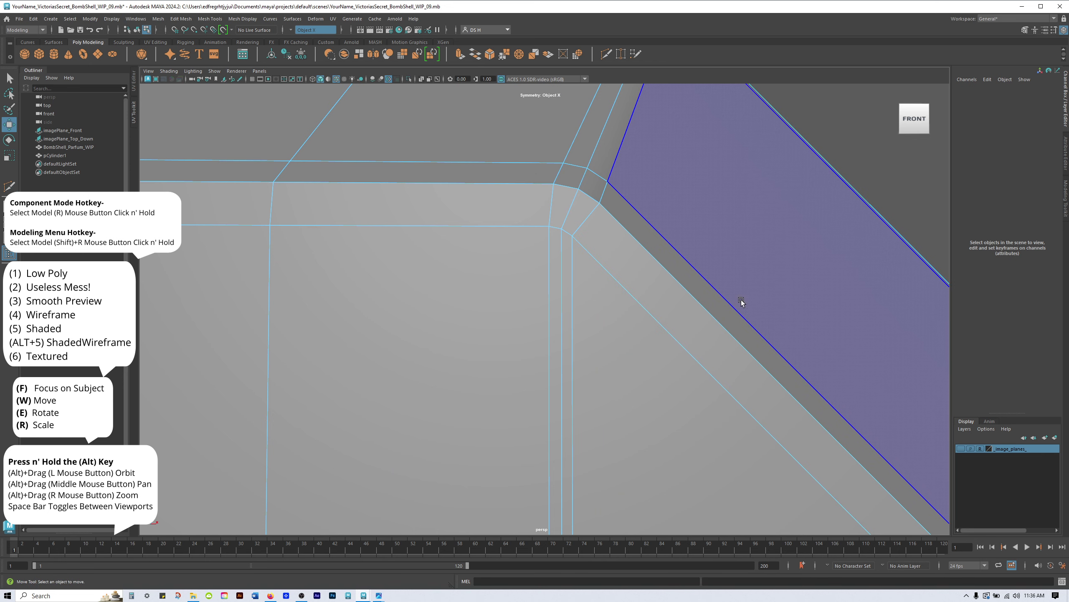
Examine the vertical cuts where they meet the upper and lower beveled corners of the front face.
alt+right_drag(796, 257, 513, 289)
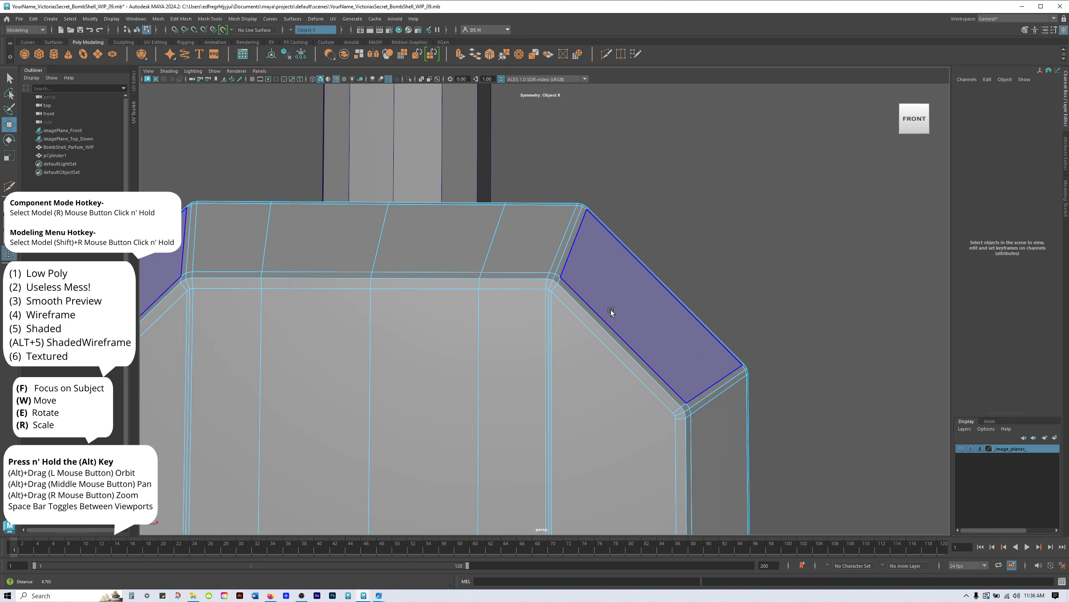
alt+right_drag(590, 303, 726, 362)
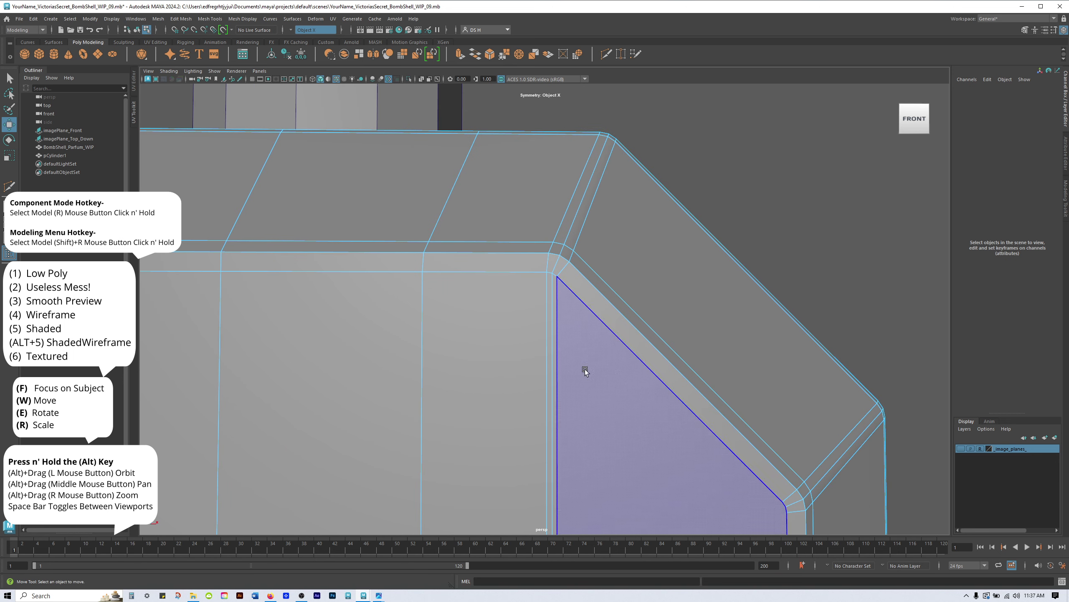
alt+right_drag(474, 303, 558, 300)
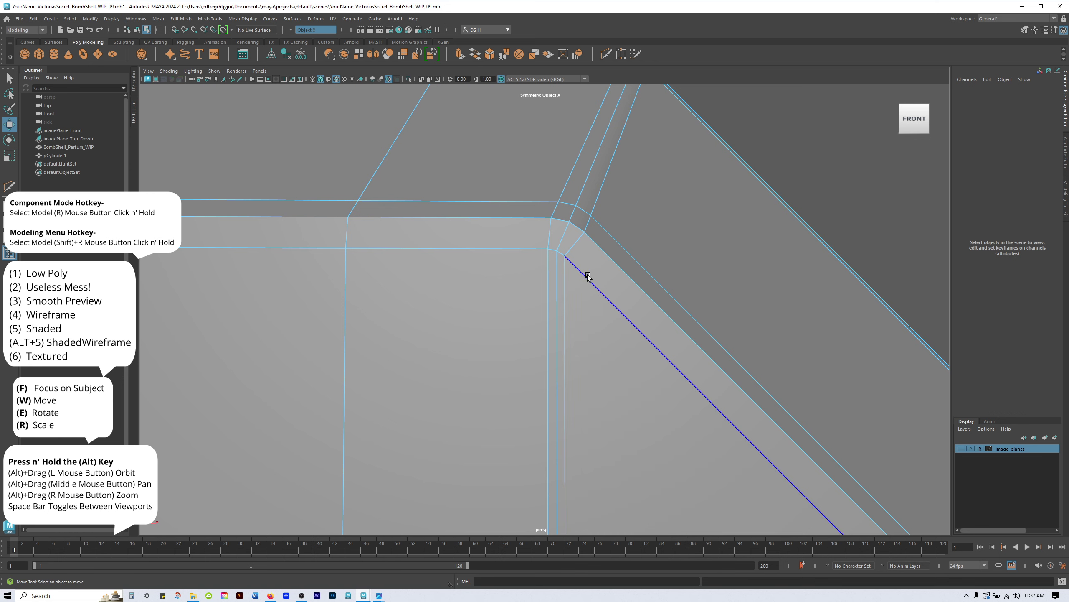
alt+right_drag(593, 281, 371, 291)
alt+middle_drag(446, 303, 476, 265)
alt+middle_drag(612, 415, 598, 220)
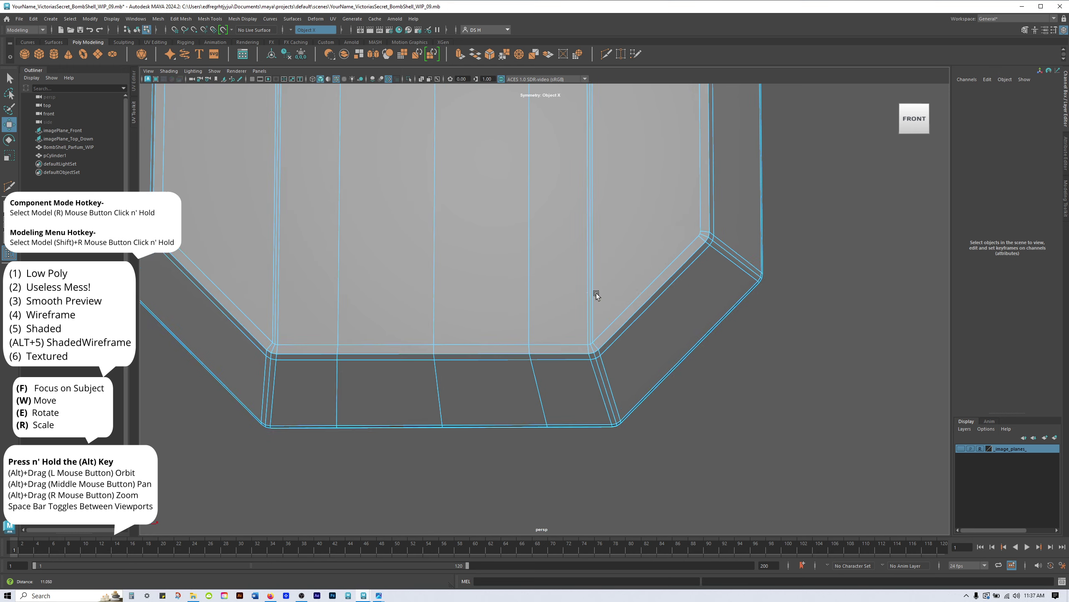
alt+right_drag(594, 297, 670, 324)
alt+right_drag(615, 343, 608, 270)
alt+middle_drag(608, 270, 587, 417)
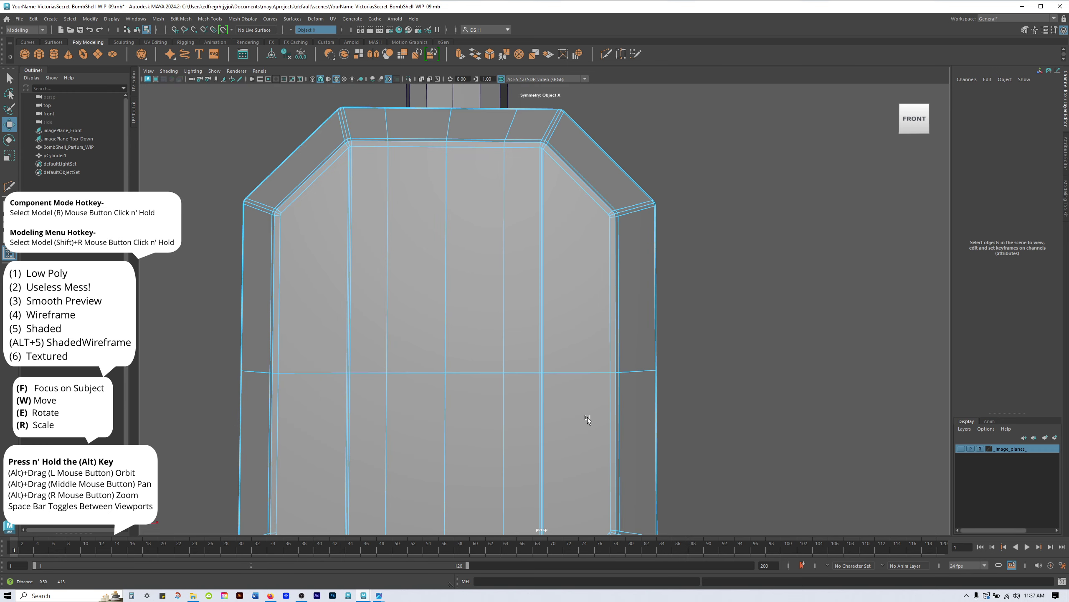
Examine the front face's upper half and its outer shoulder corner for bevel vertices that still need horizontal edges.
alt+right_drag(560, 176, 516, 379)
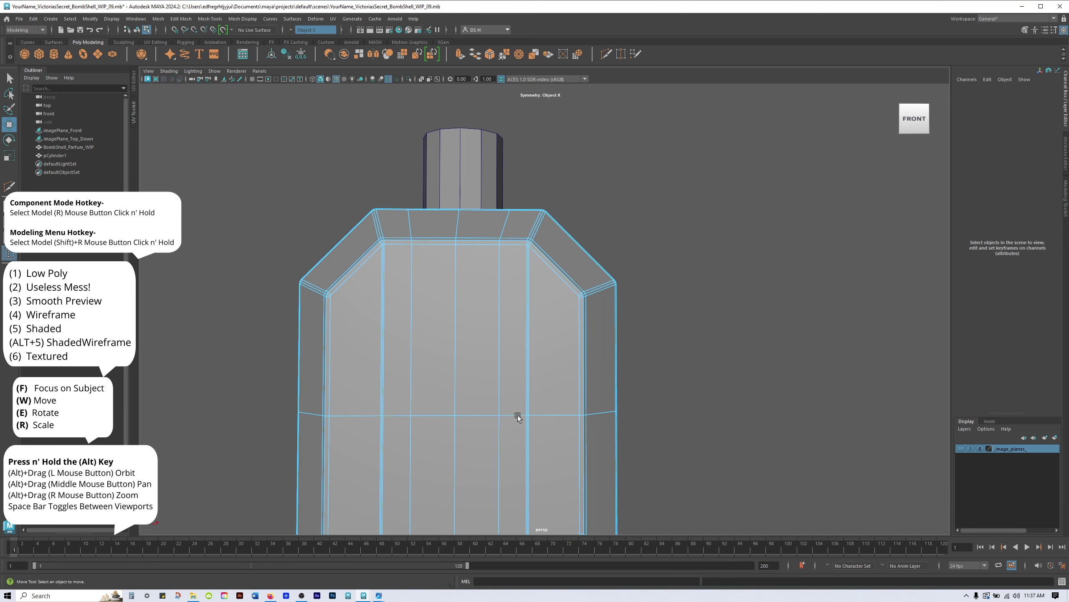
scroll(565, 263, down, 5)
alt+right_drag(596, 249, 490, 263)
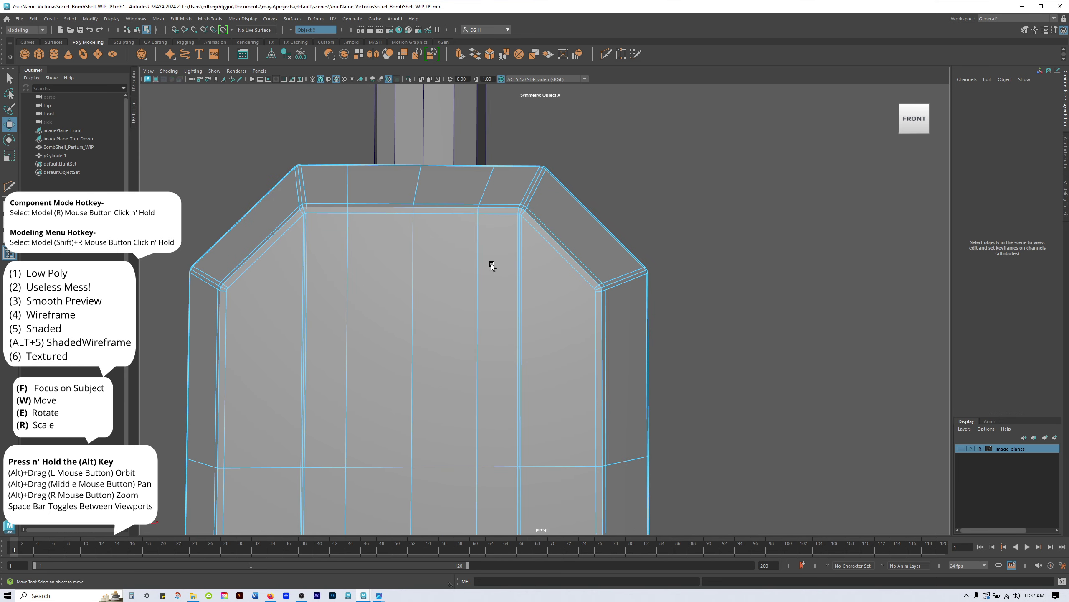
alt+middle_drag(489, 264, 526, 203)
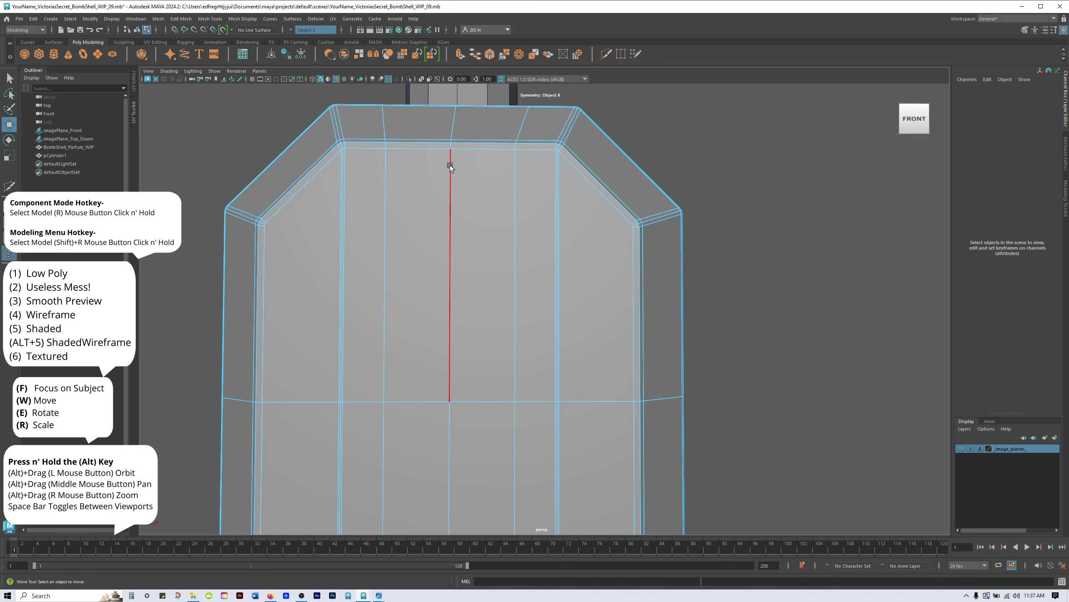
alt+middle_drag(726, 345, 777, 355)
alt+right_drag(568, 241, 612, 271)
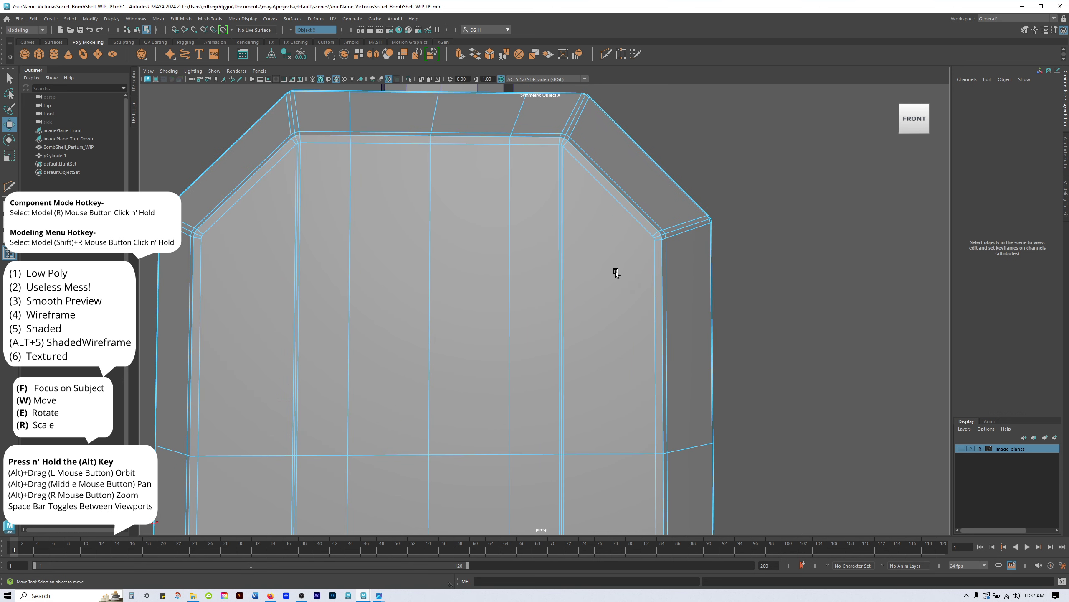
click(600, 232)
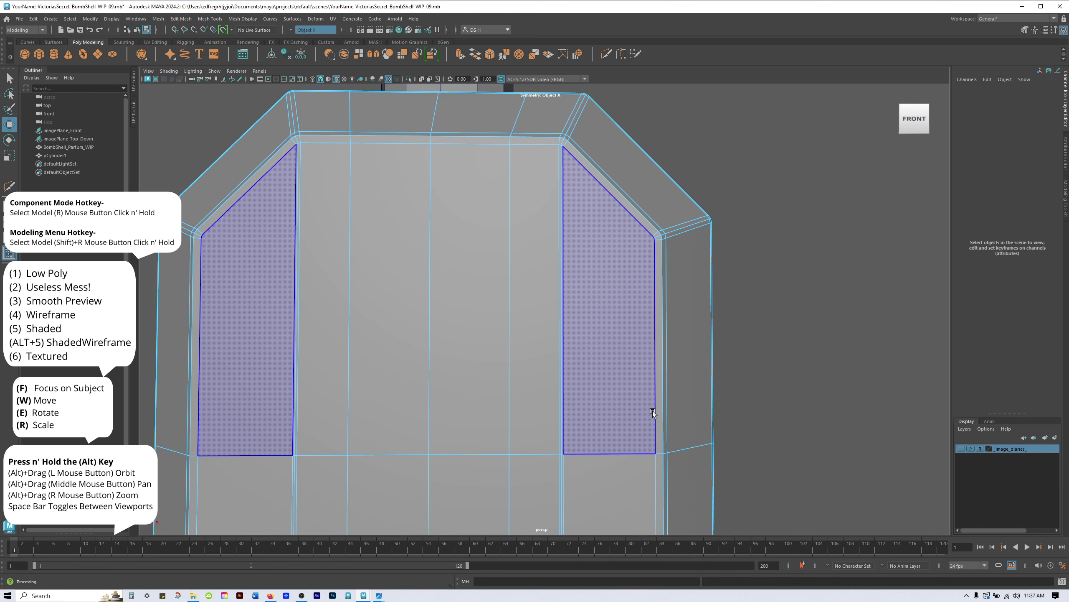
alt+middle_drag(606, 225, 549, 271)
alt+right_drag(550, 271, 758, 299)
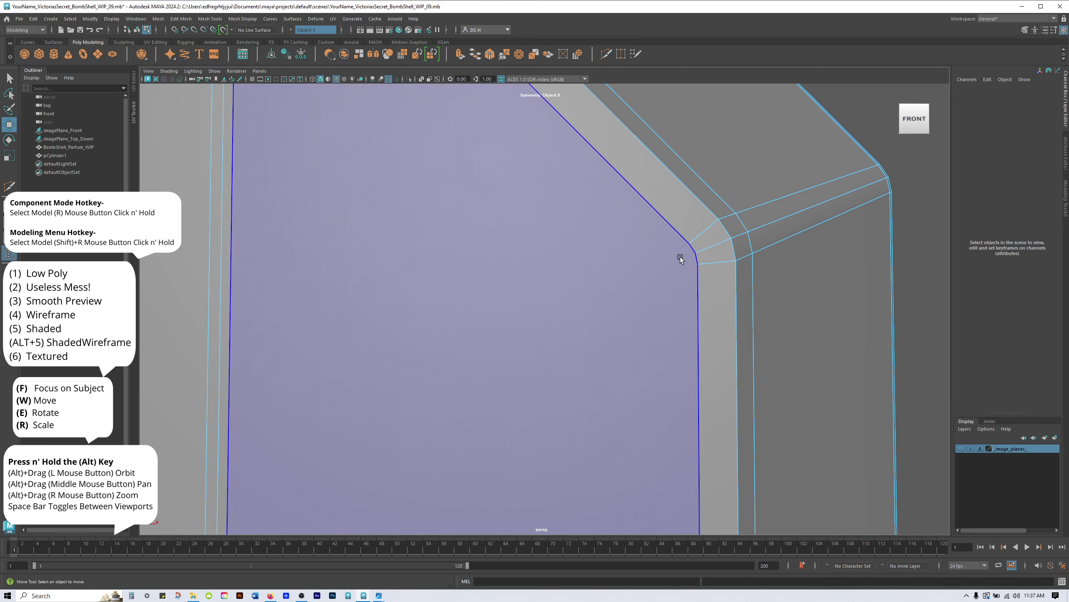
alt+right_drag(680, 257, 266, 288)
alt+middle_drag(402, 292, 502, 266)
Activate Multi-Cut for the front face and bring its outer shoulder corner into close view.
click(496, 249)
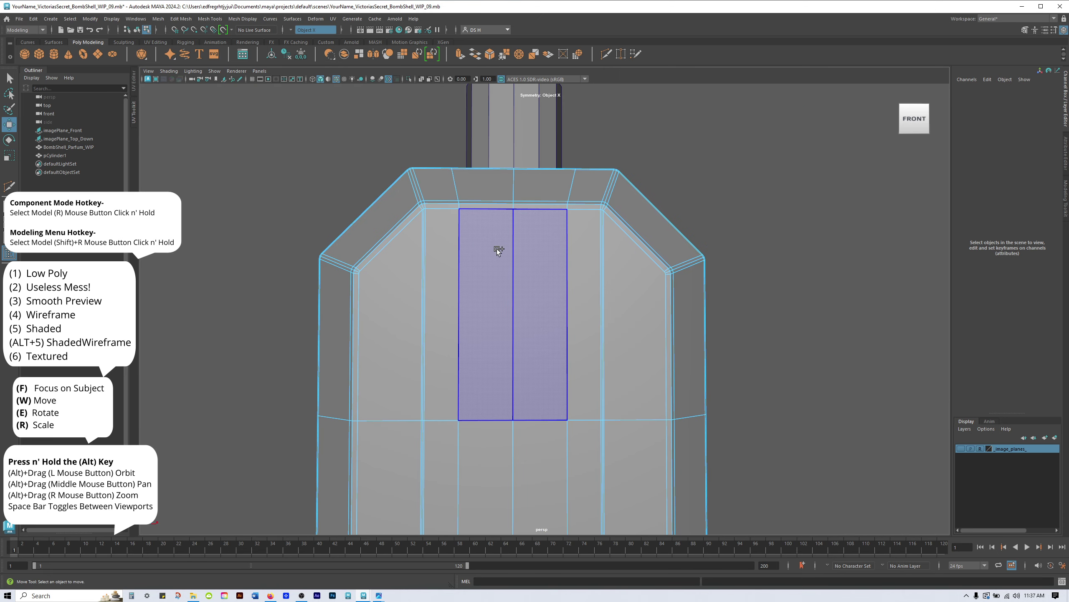
shift+right_click(497, 249)
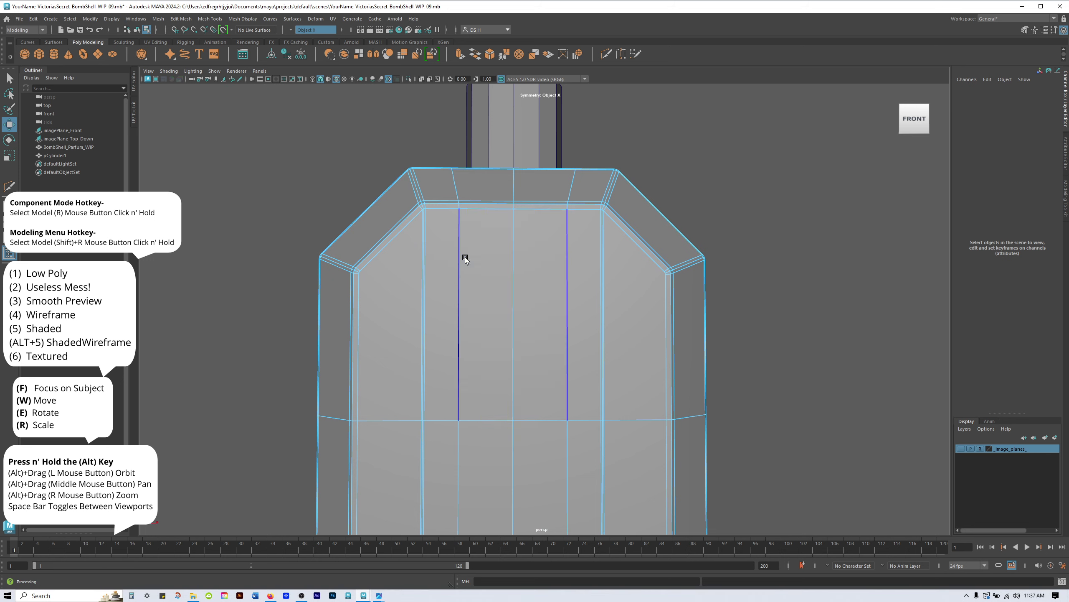
shift+right_drag(525, 251, 484, 252)
alt+right_drag(539, 277, 897, 349)
alt+middle_drag(649, 217, 735, 265)
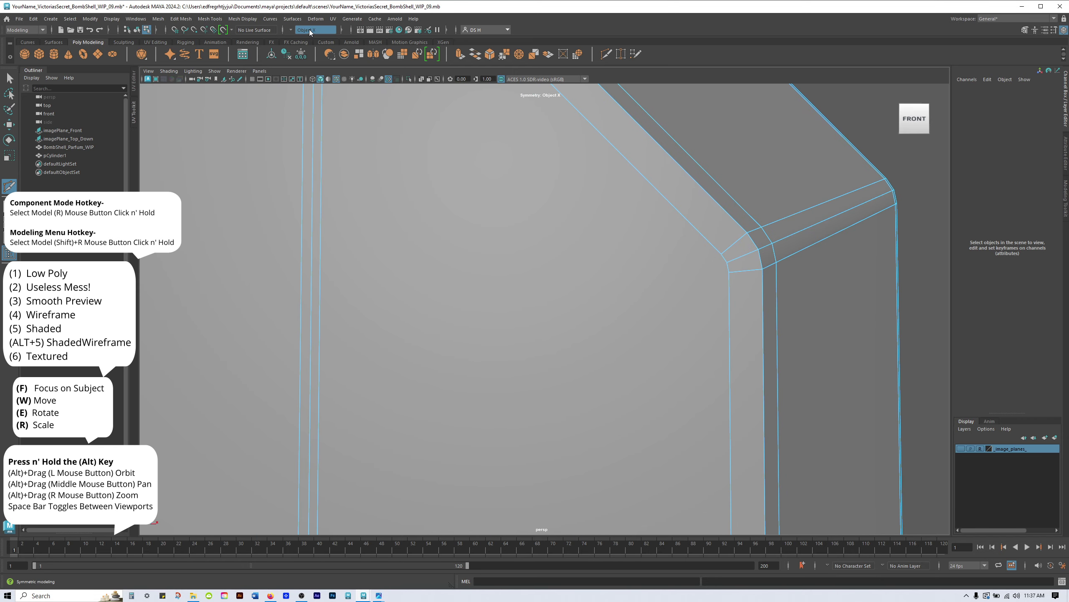
alt+right_drag(530, 148, 251, 231)
alt+middle_drag(316, 286, 478, 240)
click(294, 238)
key(ctrl+z)
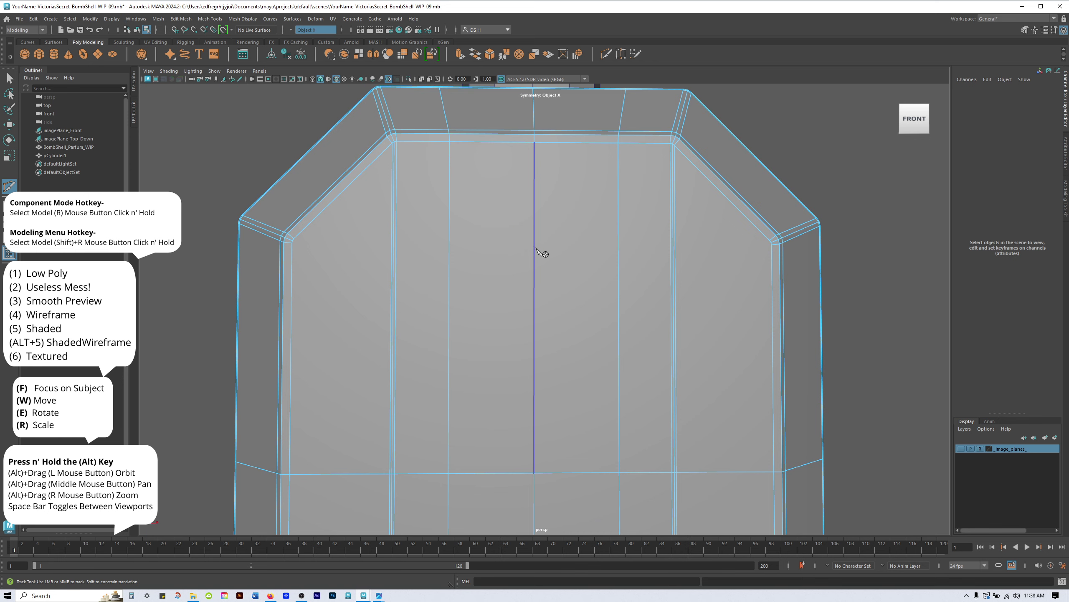
Cut symmetrically from the uppermost vertex of the front face's outer shoulder bevel straight across to the vertical center line.
alt+middle_drag(675, 243, 567, 258)
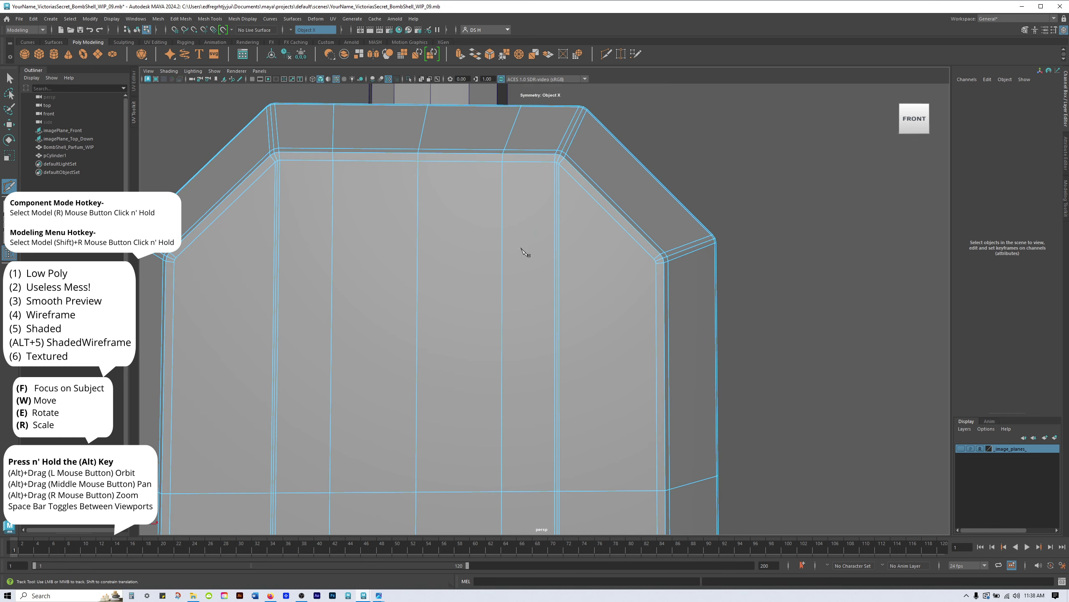
alt+right_drag(567, 258, 770, 264)
alt+middle_drag(770, 264, 576, 309)
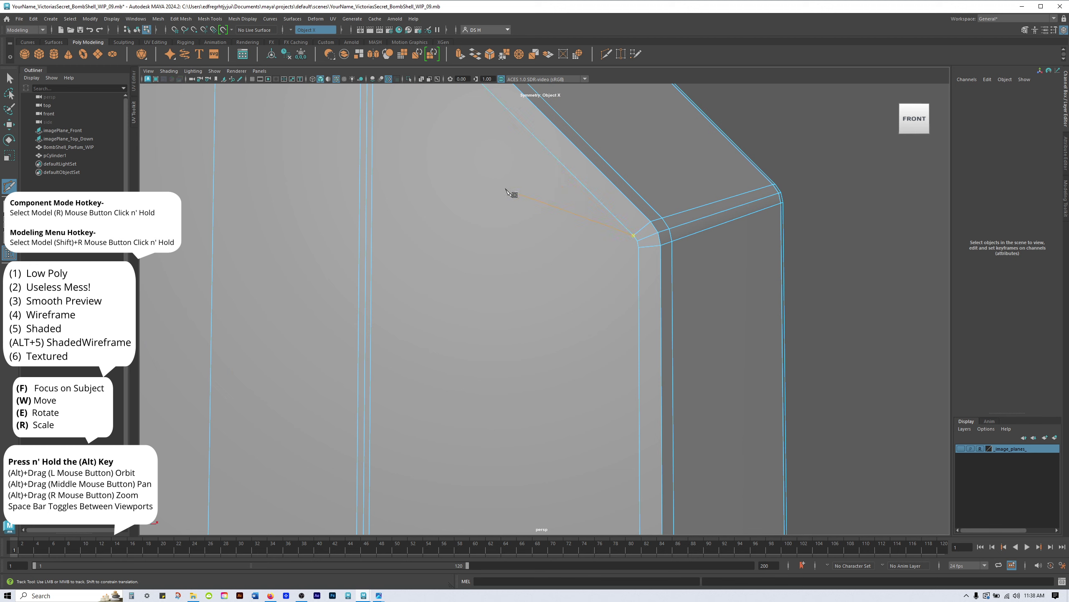
click(634, 236)
key(Escape)
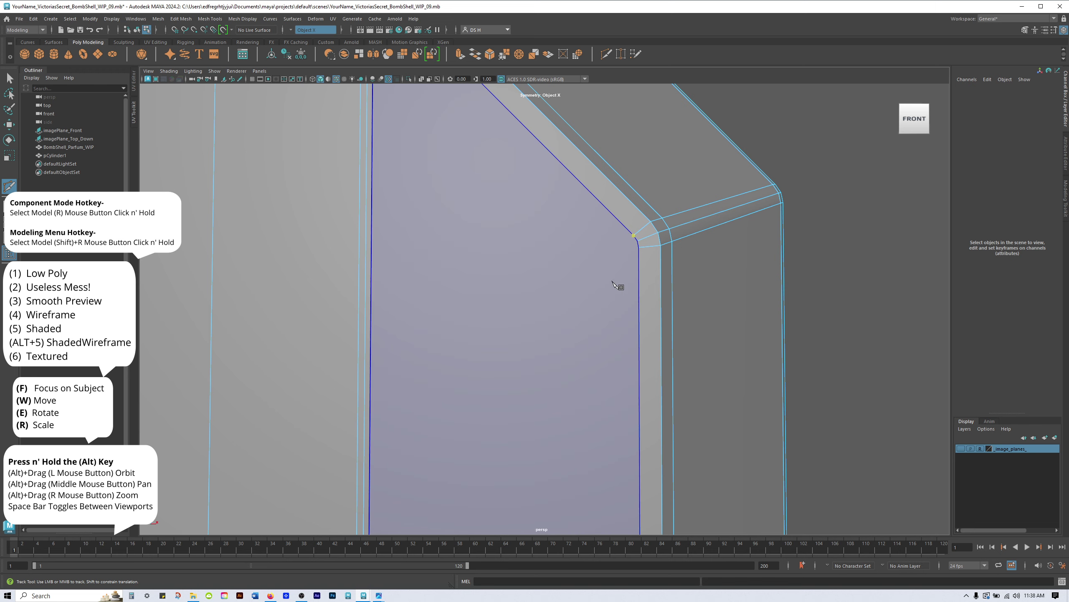
click(633, 235)
alt+right_drag(614, 302, 375, 305)
alt+middle_drag(367, 305, 508, 291)
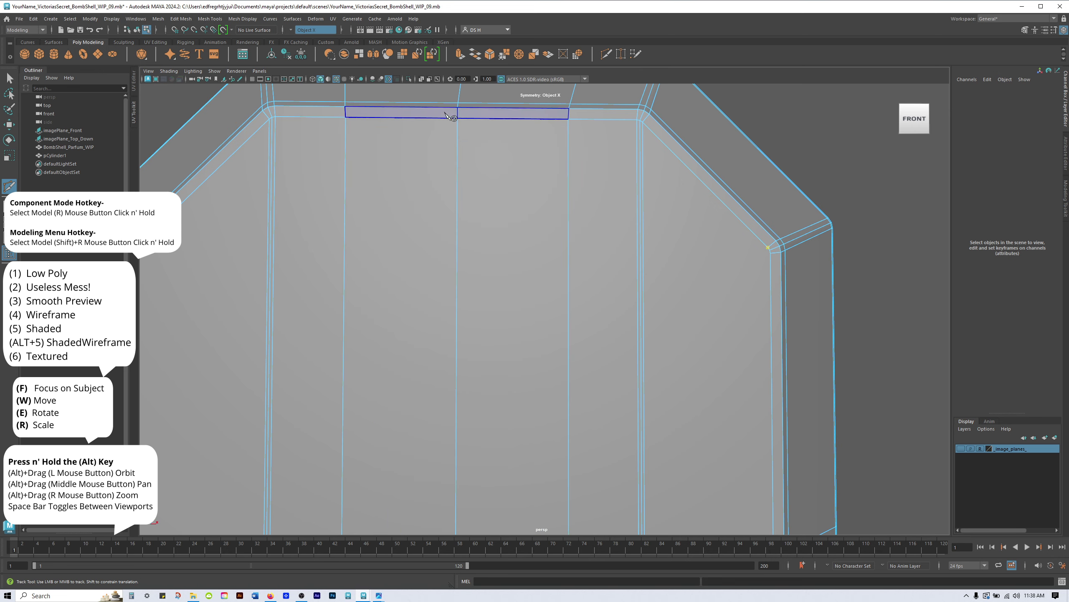
alt+right_drag(478, 262, 480, 138)
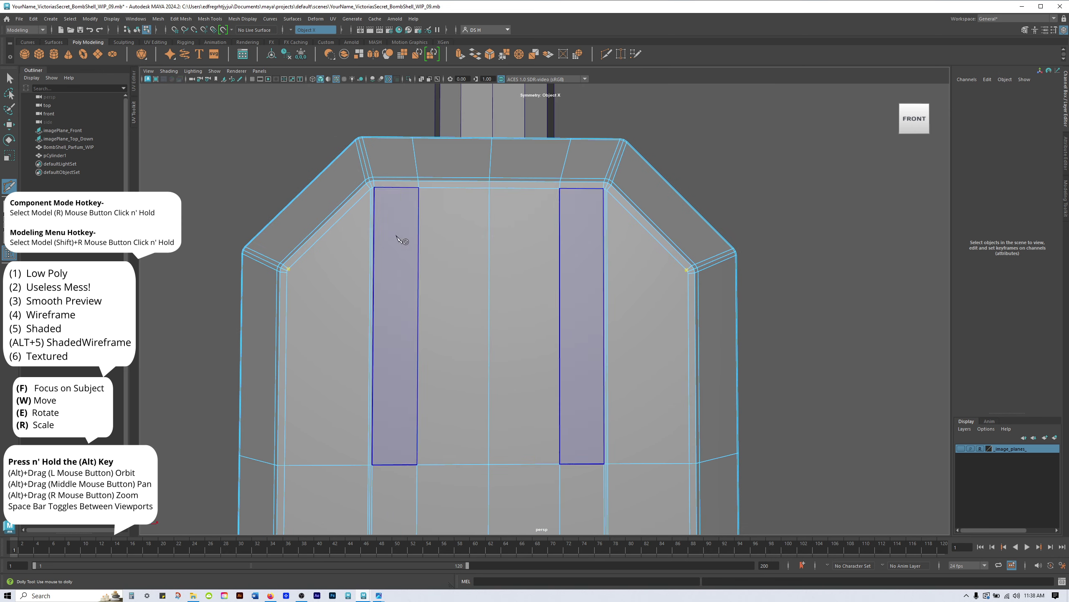
alt+right_drag(401, 239, 568, 296)
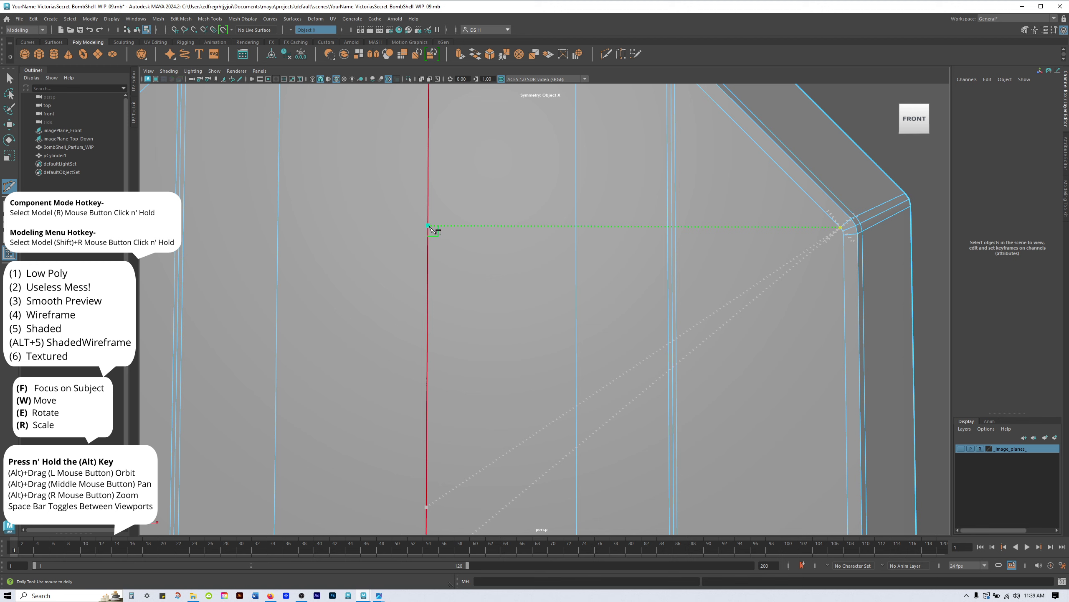
click(429, 226)
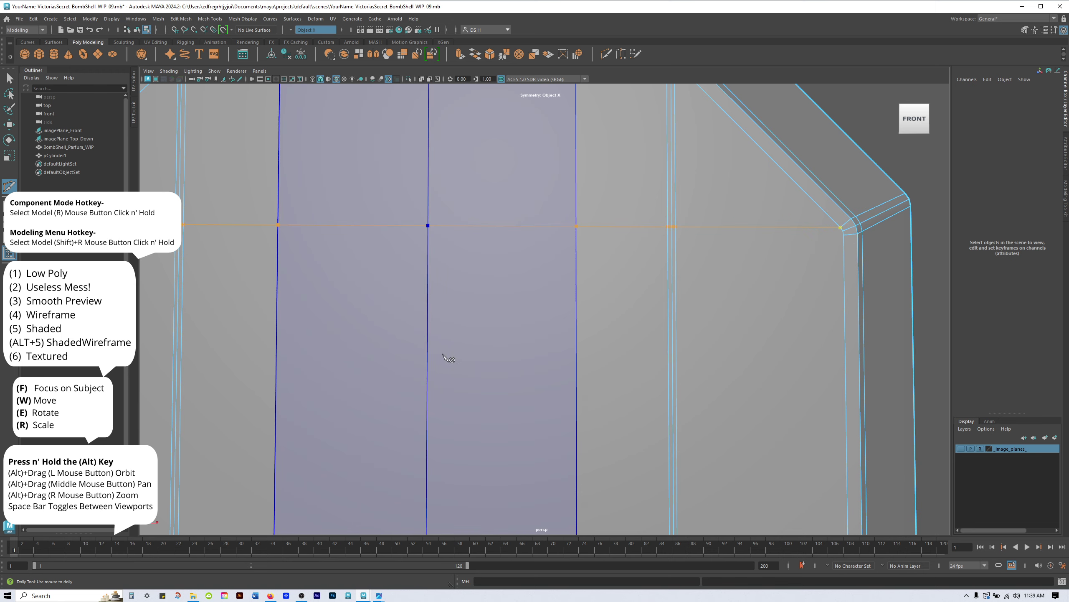
scroll(447, 348, down, 3)
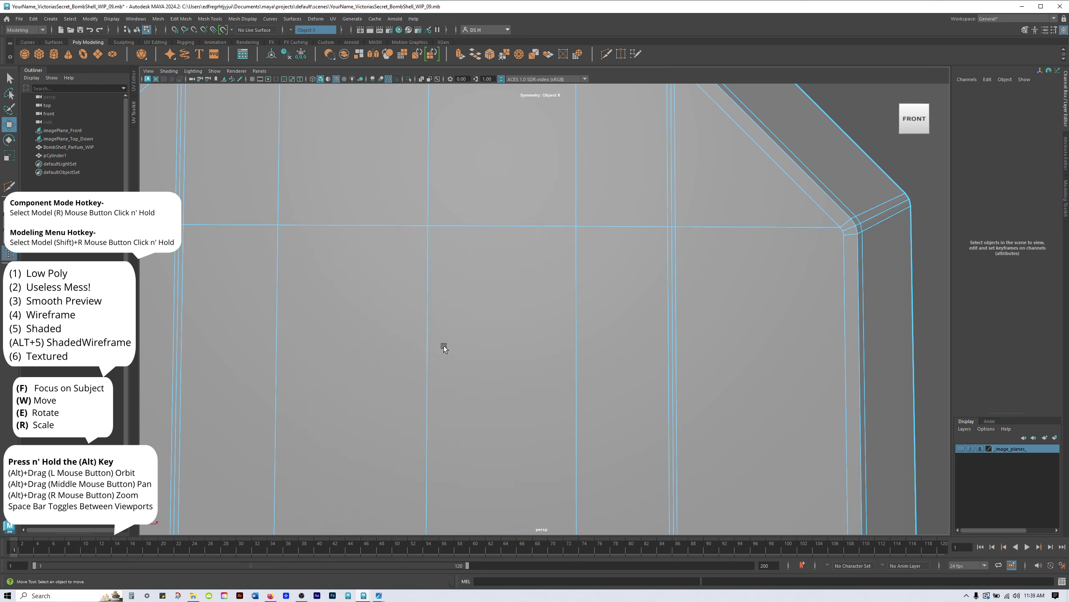
scroll(800, 421, down, 5)
key(w)
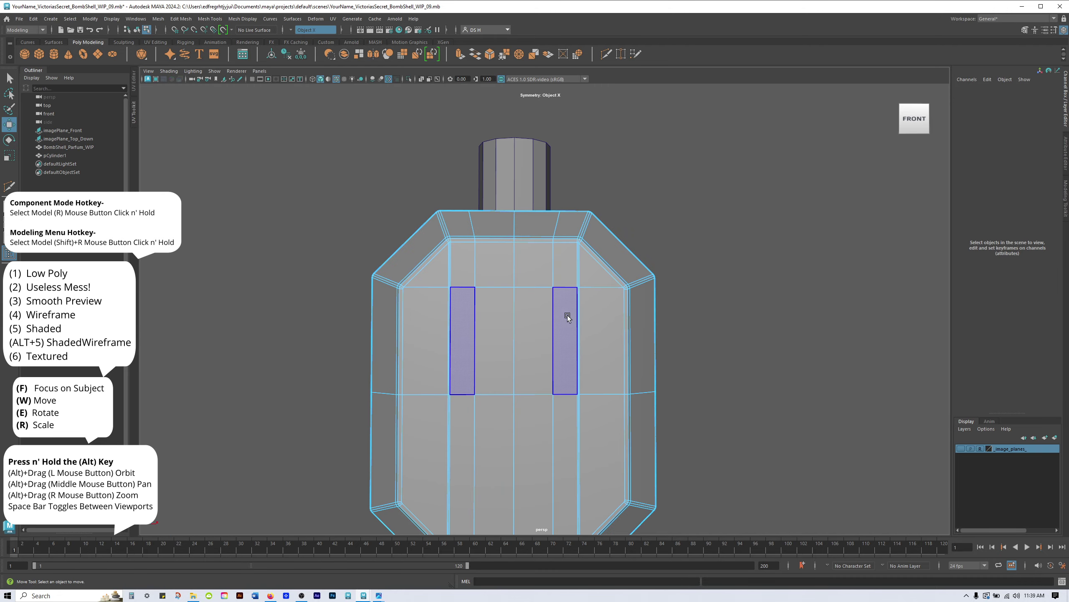
Cut symmetrically with Multi-Cut from the middle vertex of the front face's outer shoulder bevel straight across to the vertical center line.
scroll(447, 292, up, 4)
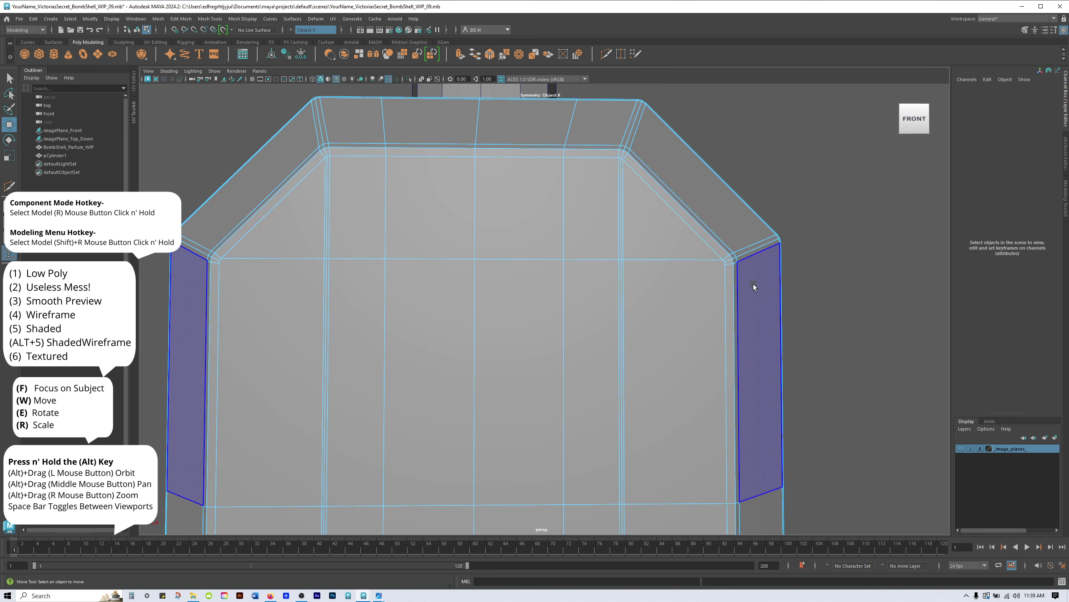
right_click(585, 232)
shift+right_click(585, 231)
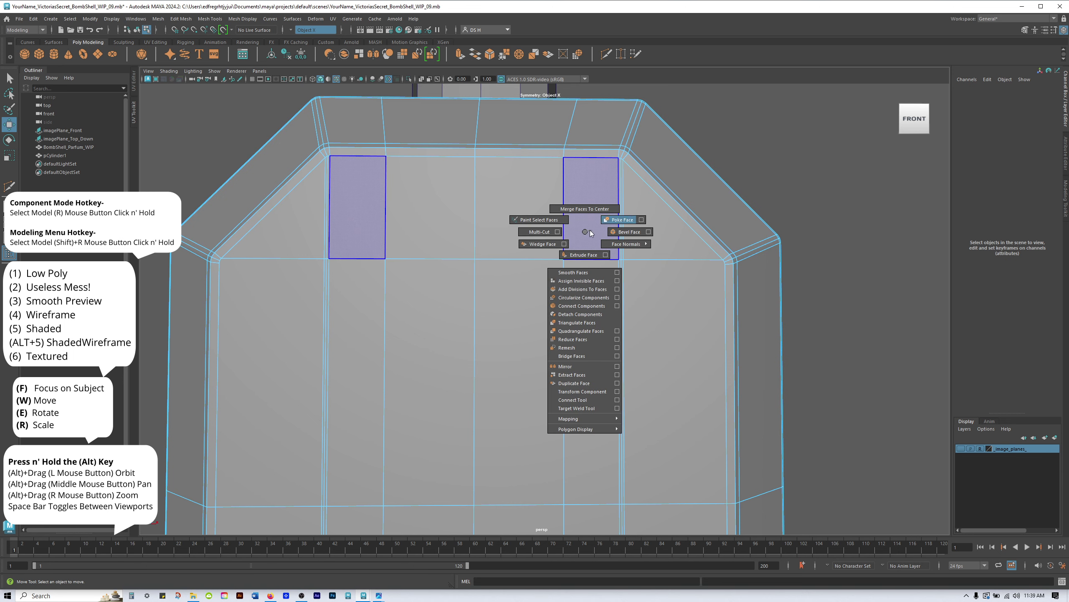
alt+middle_drag(790, 398, 734, 430)
alt+right_drag(734, 421, 788, 356)
alt+middle_drag(787, 356, 644, 238)
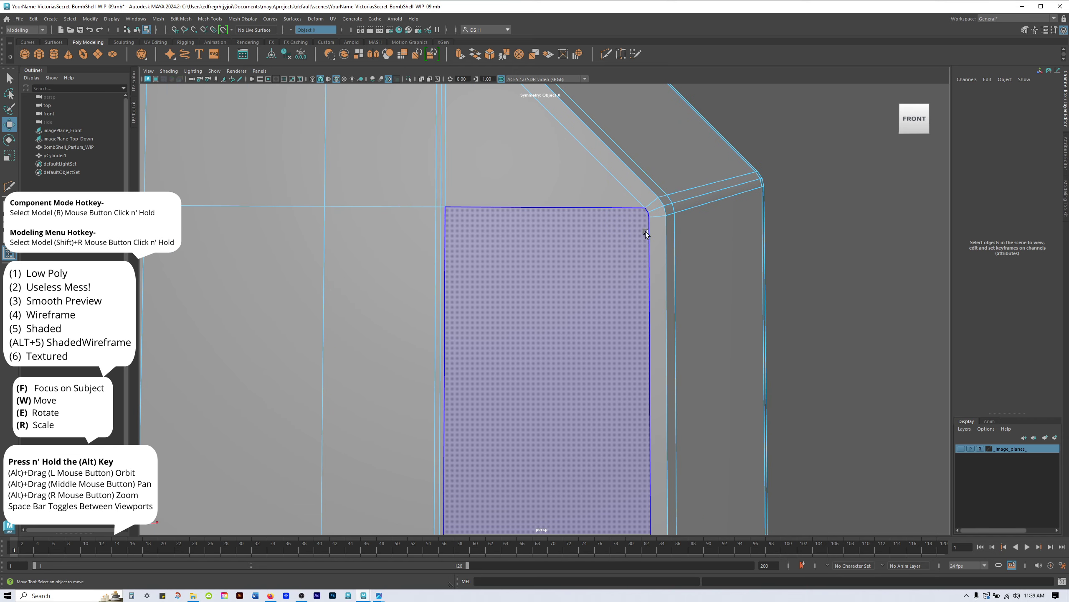
scroll(656, 248, up, 3)
shift+right_drag(589, 241, 542, 243)
alt+middle_drag(572, 222, 489, 262)
alt+right_drag(497, 267, 595, 263)
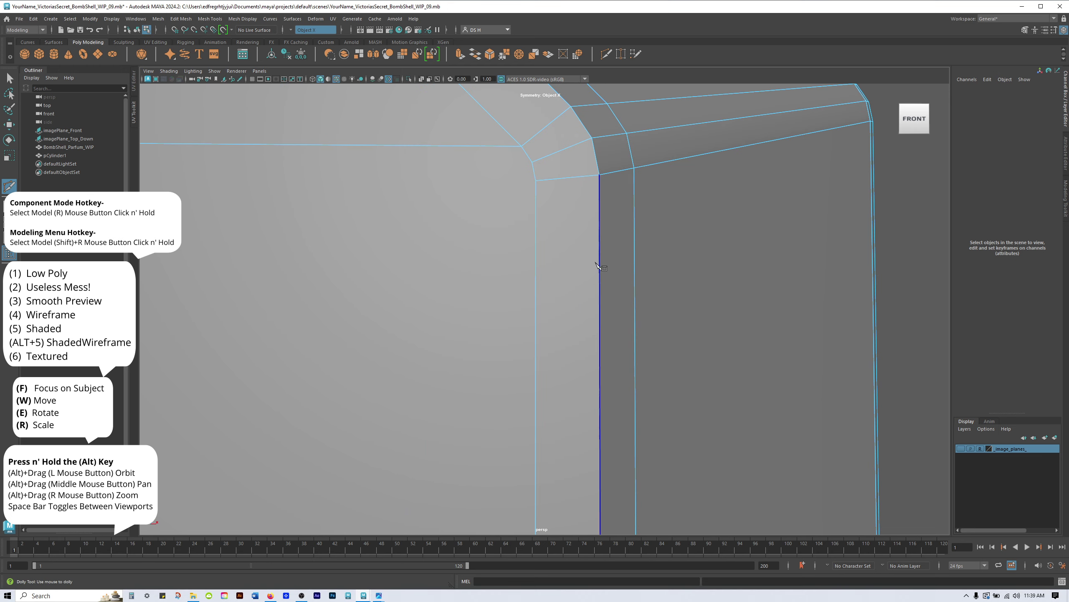
click(532, 162)
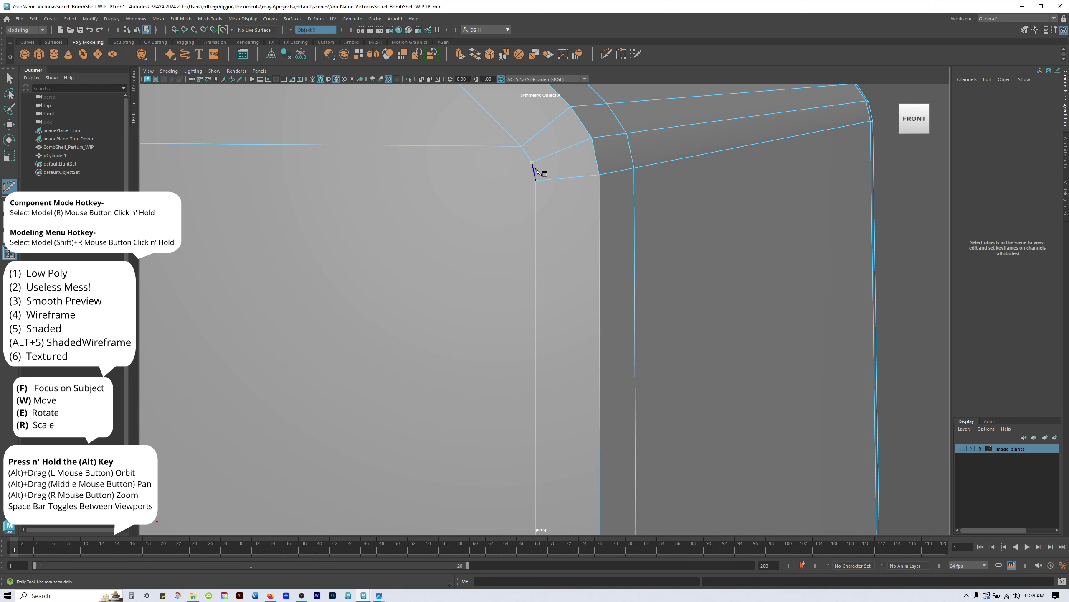
alt+right_drag(535, 167, 292, 271)
alt+middle_drag(292, 270, 504, 251)
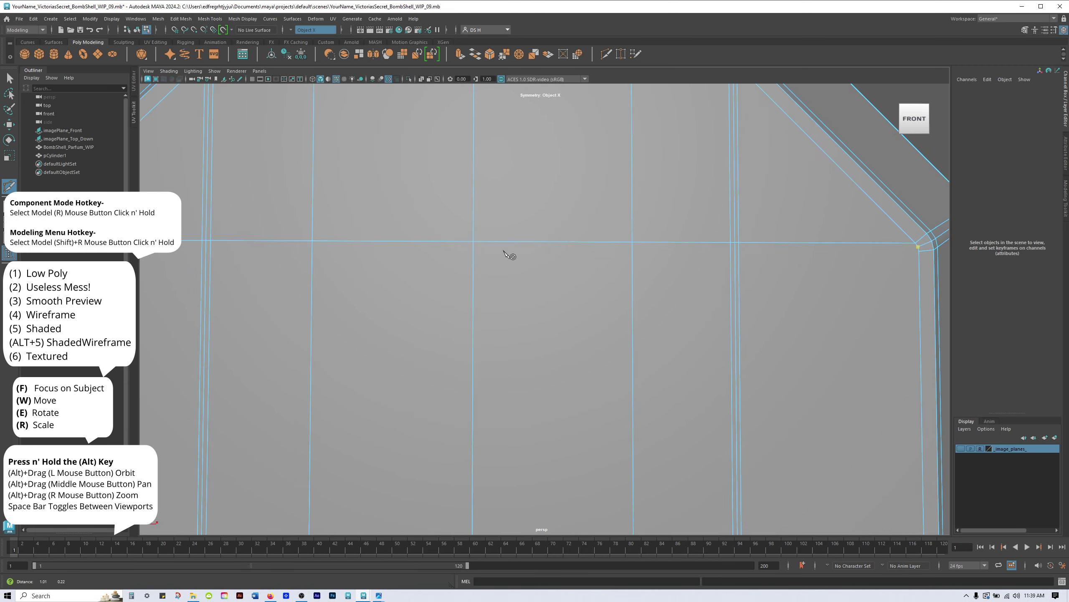
alt+right_drag(505, 242, 479, 257)
alt+right_drag(657, 259, 470, 262)
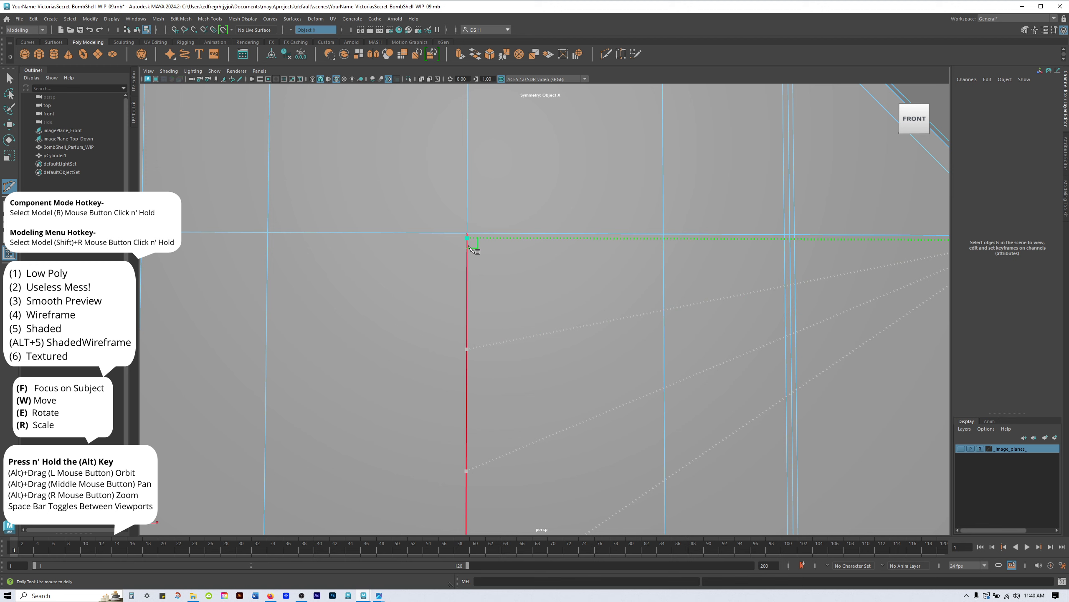
ctrl+click(468, 239)
alt+right_drag(468, 247, 676, 399)
key(w)
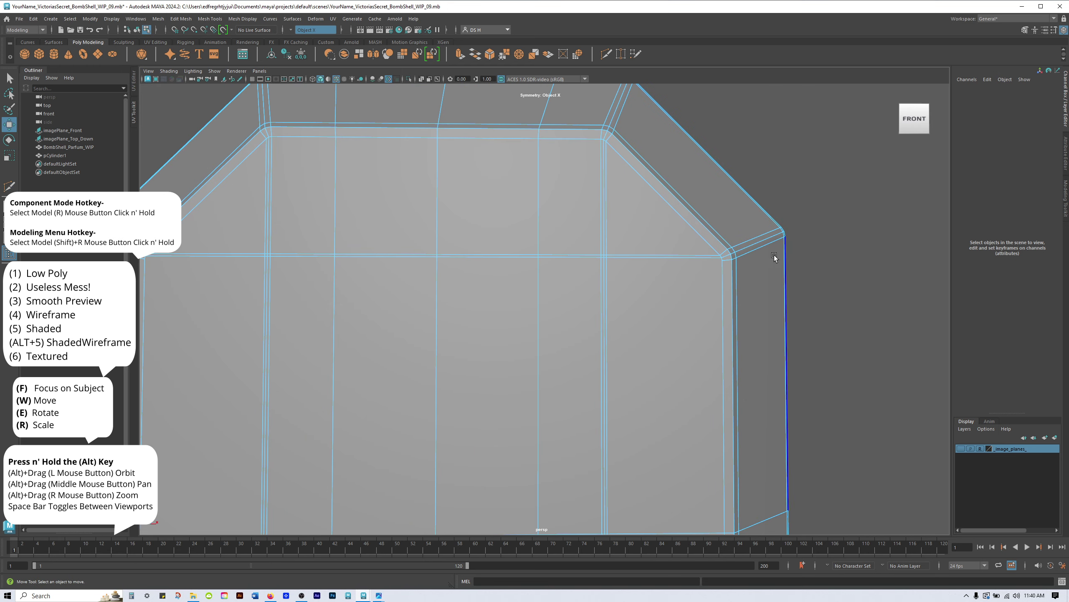
Cut symmetrically with Multi-Cut from the lowest vertex of the front face's outer shoulder bevel straight across to the vertical center line.
alt+drag(809, 303, 684, 272)
alt+right_drag(685, 272, 747, 299)
shift+right_drag(665, 256, 626, 252)
click(749, 211)
key(BackSpace)
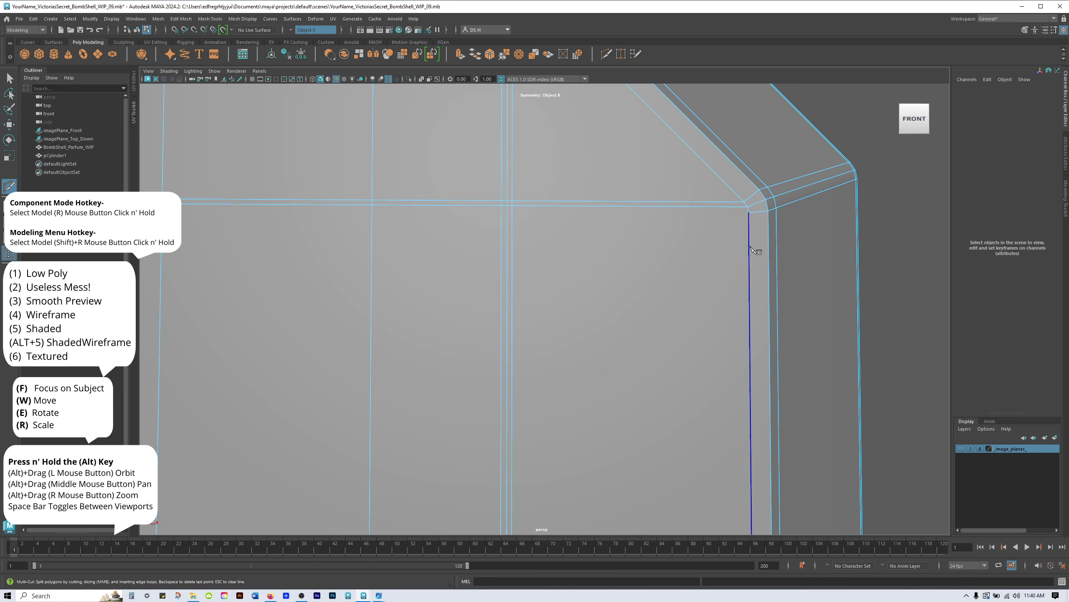
click(749, 212)
alt+right_drag(755, 221, 571, 286)
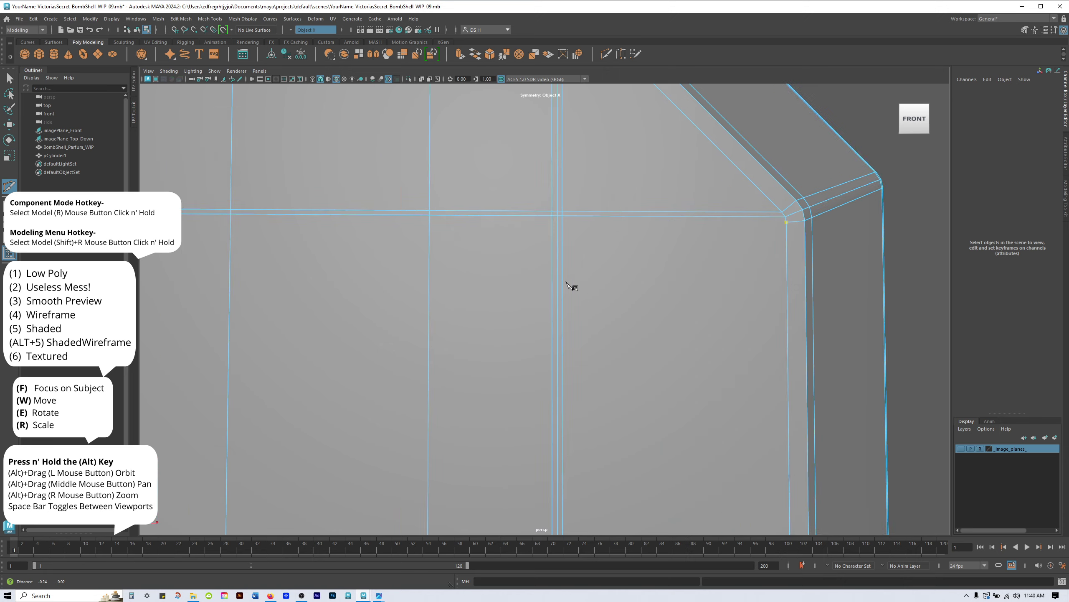
alt+middle_drag(572, 286, 628, 293)
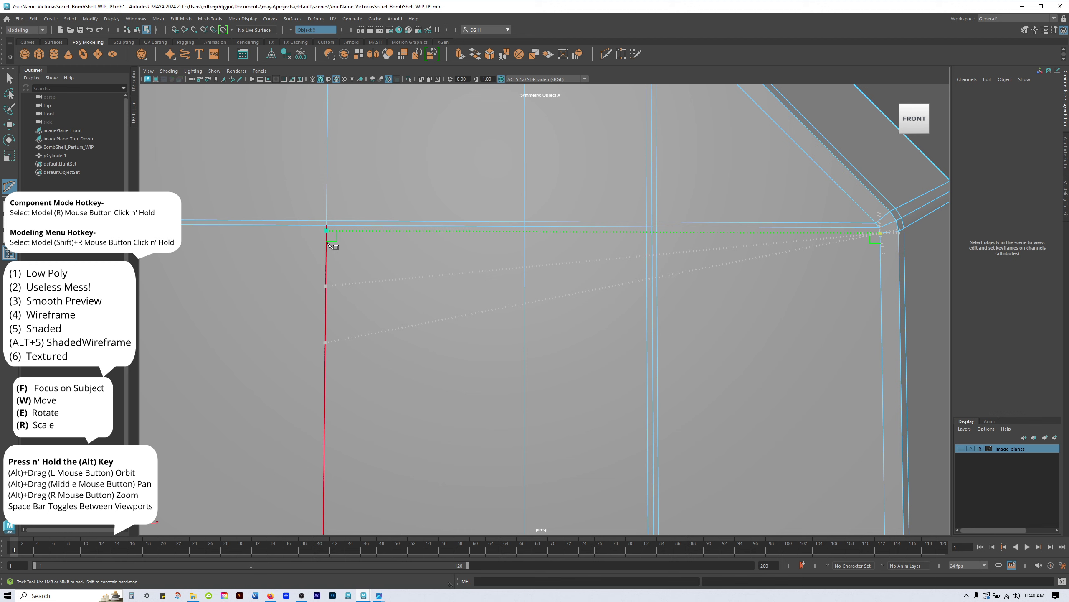
click(327, 231)
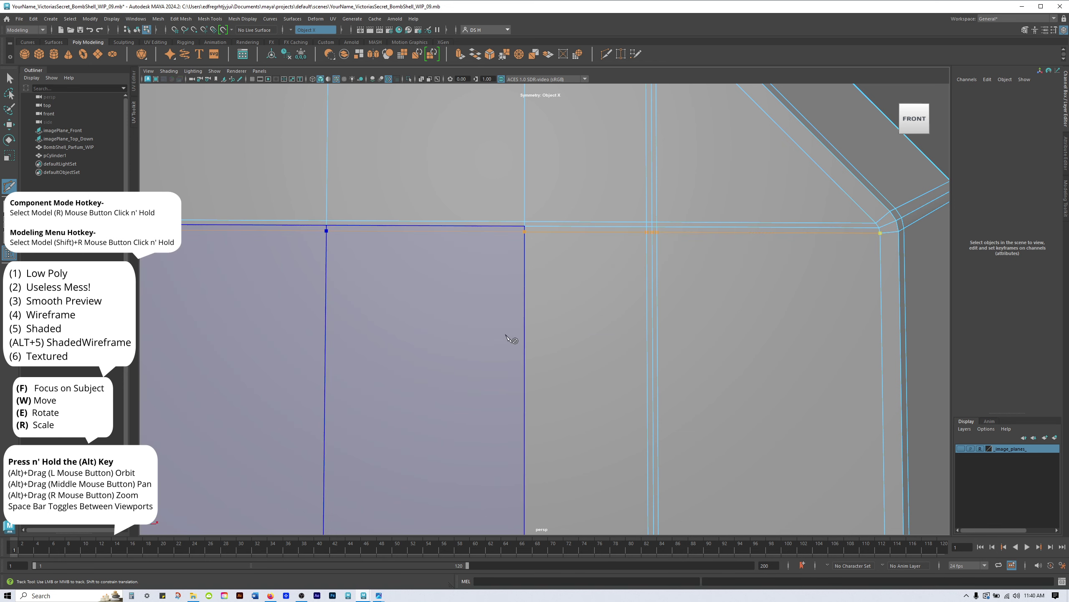
key(w)
scroll(506, 335, down, 3)
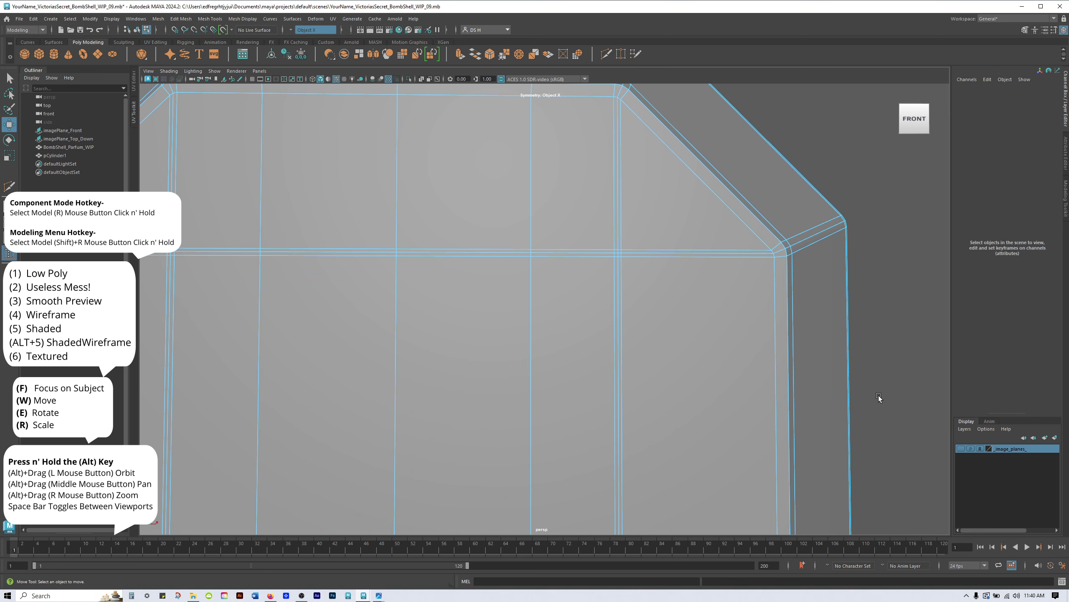
Cut symmetrically with Multi-Cut from the uppermost vertex of the front face's lower outer corner bevel straight across to the vertical center line.
scroll(820, 452, down, 8)
alt+middle_drag(820, 451, 663, 450)
alt+drag(664, 450, 615, 406)
scroll(614, 406, up, 10)
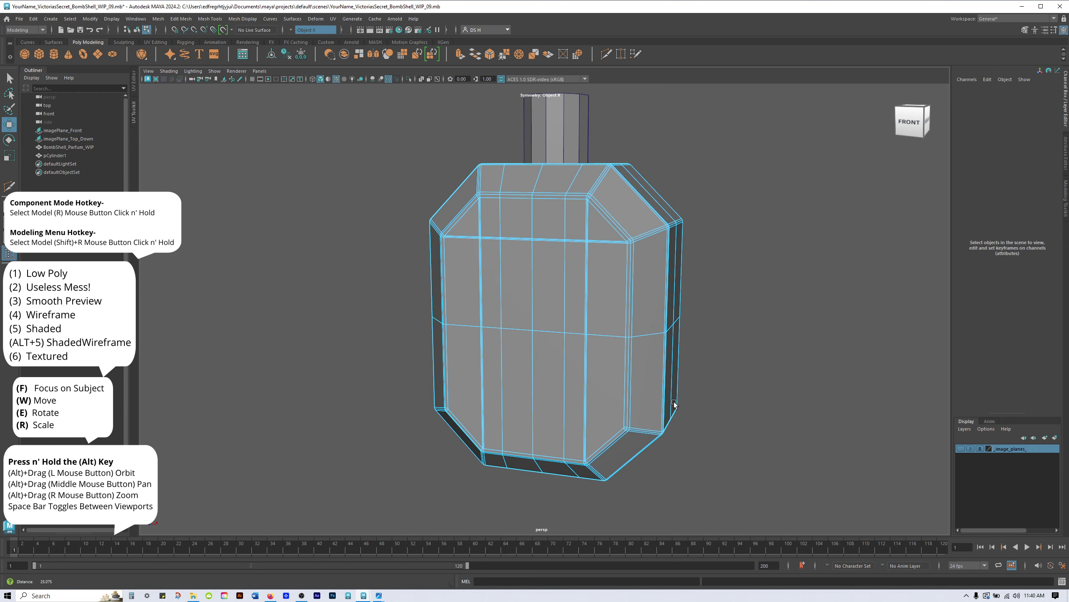
alt+right_drag(847, 395, 853, 395)
alt+middle_drag(707, 376, 615, 356)
alt+right_drag(624, 362, 766, 373)
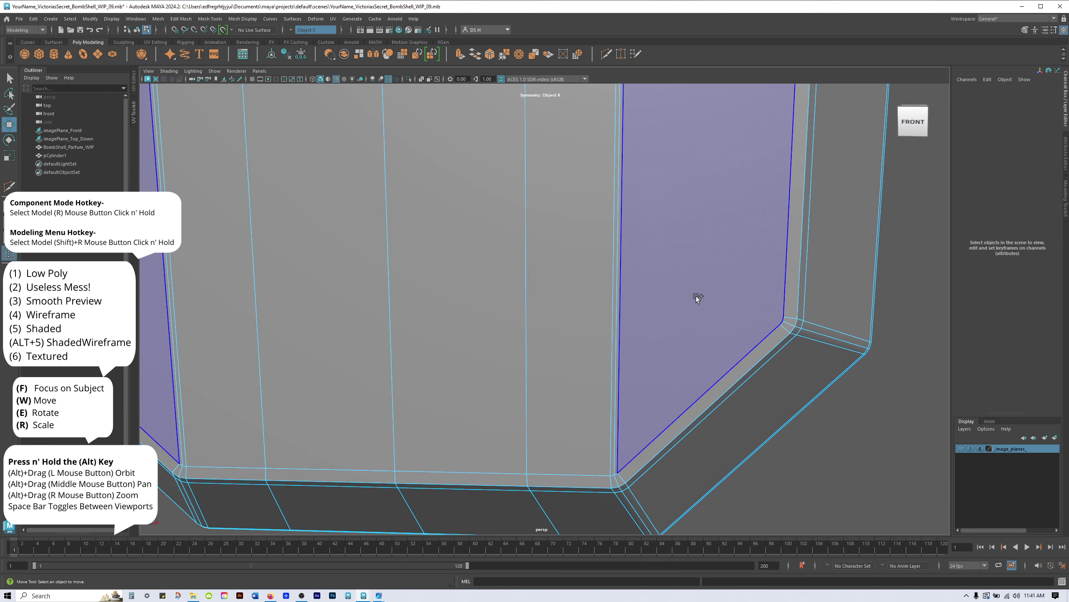
shift+right_click(698, 286)
shift+right_drag(607, 287, 607, 287)
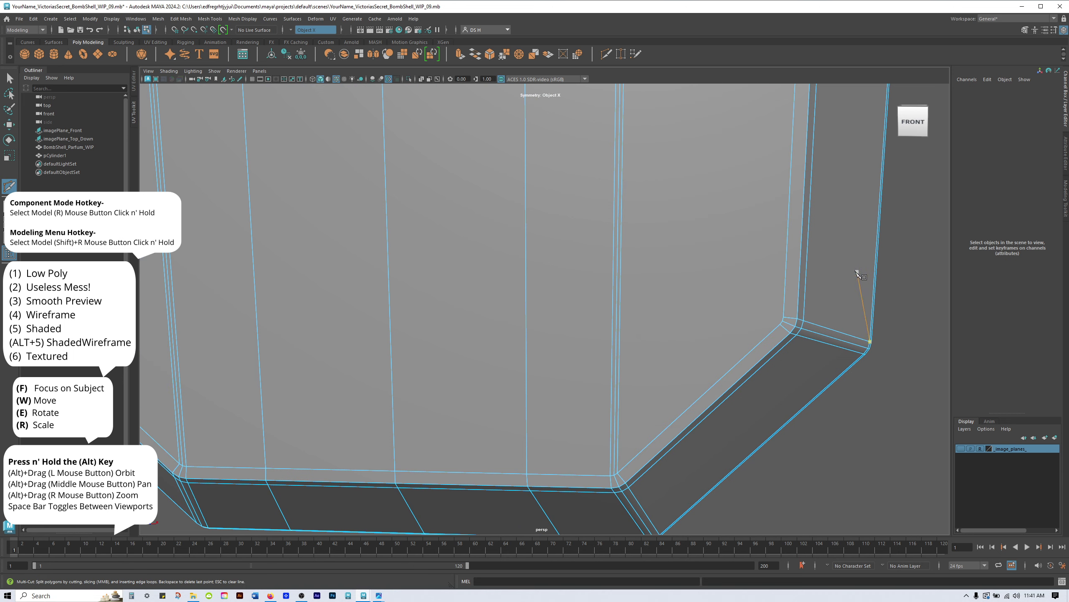
click(787, 255)
alt+right_drag(783, 340, 621, 366)
alt+drag(621, 366, 632, 365)
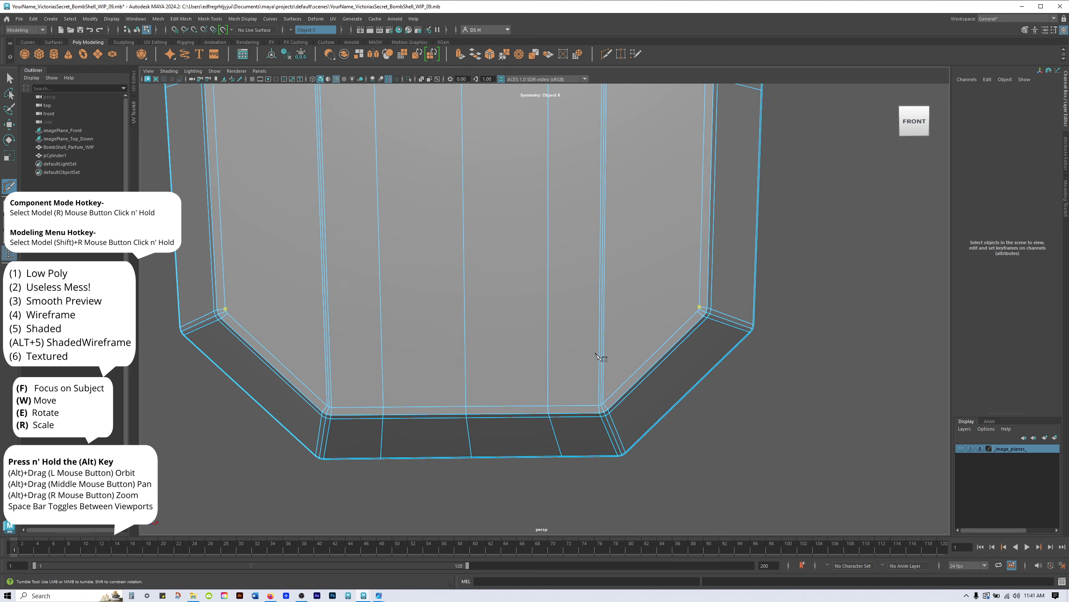
alt+middle_drag(595, 353, 644, 355)
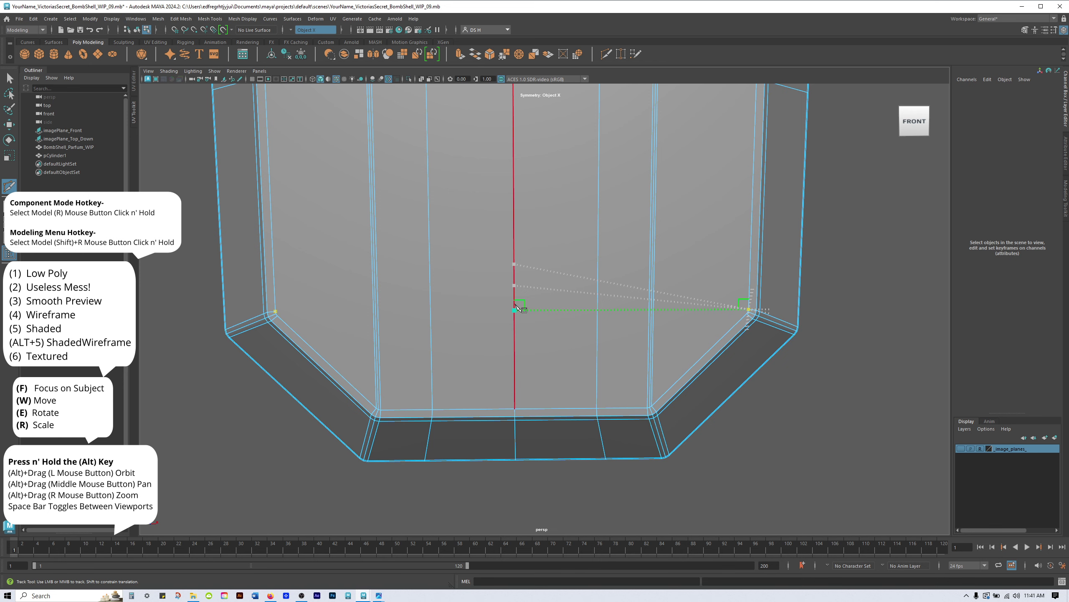
click(514, 310)
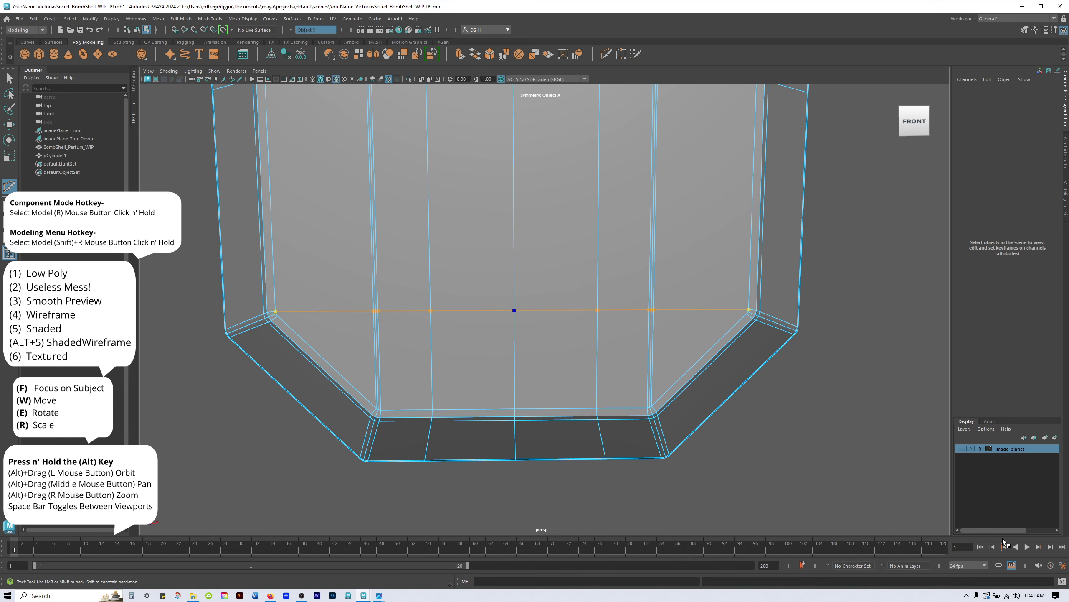
key(w)
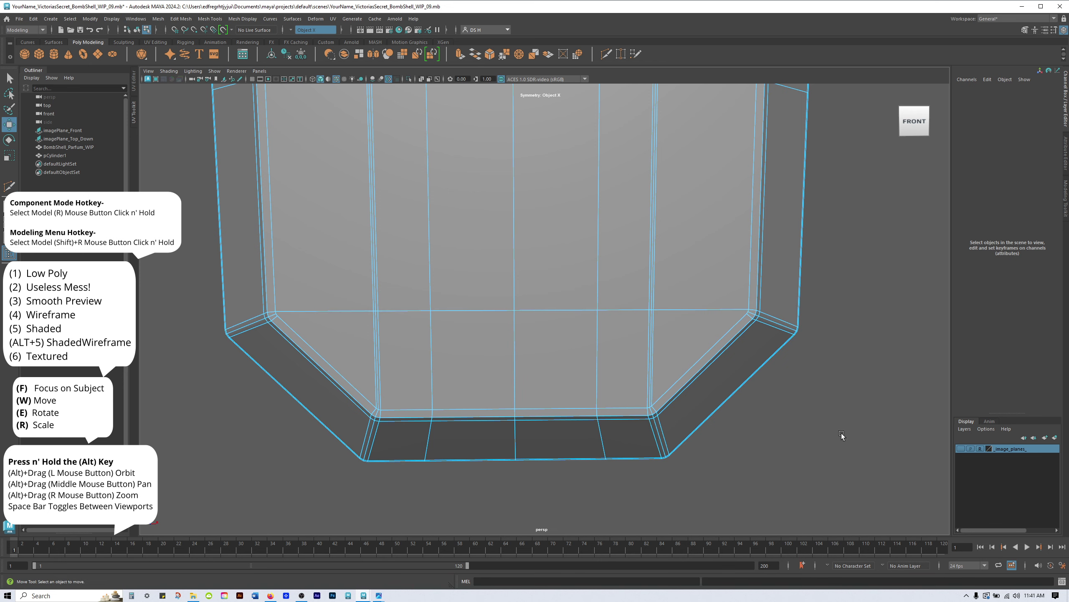
Cut symmetrically with Multi-Cut from the middle vertex of the front face's lower outer corner bevel straight across to the vertical center line.
alt+middle_drag(863, 415, 758, 400)
scroll(758, 400, up, 5)
shift+right_drag(734, 315, 620, 305)
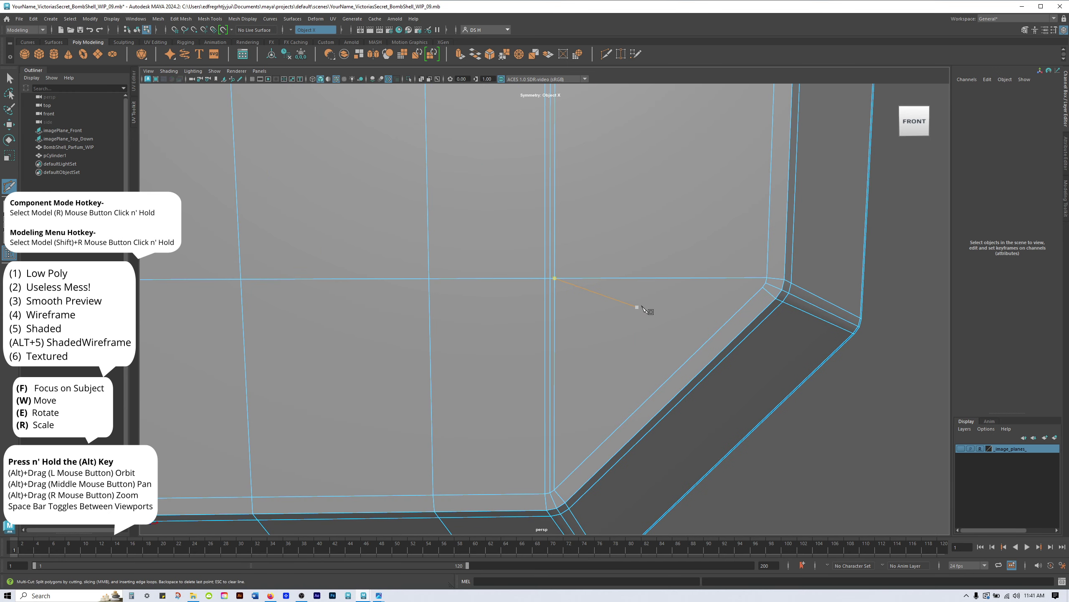
scroll(766, 288, up, 5)
alt+middle_drag(929, 316, 730, 340)
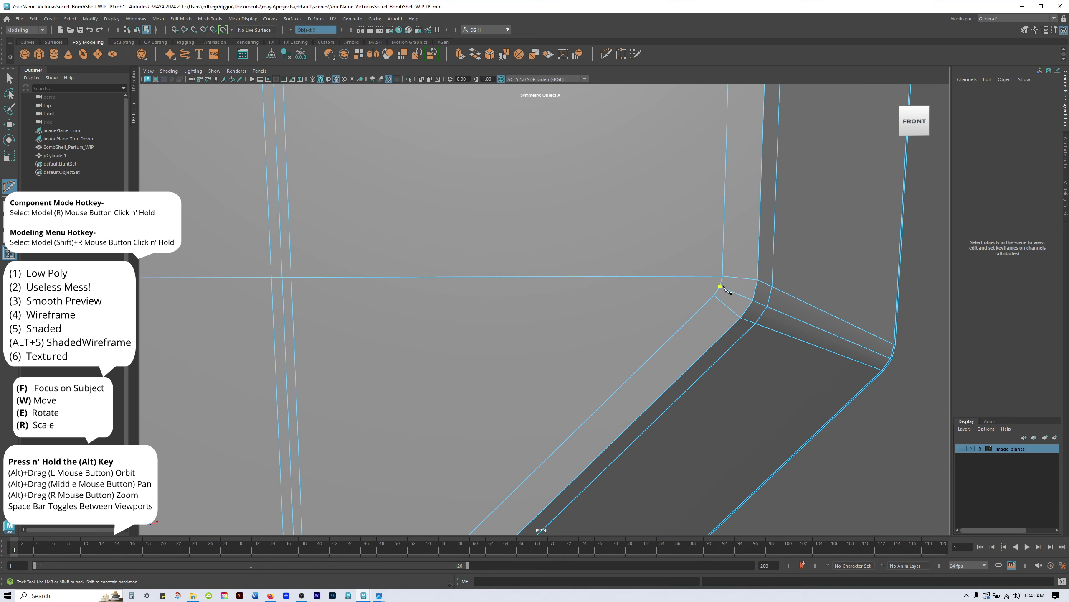
alt+right_drag(819, 331, 505, 355)
alt+middle_drag(455, 357, 665, 350)
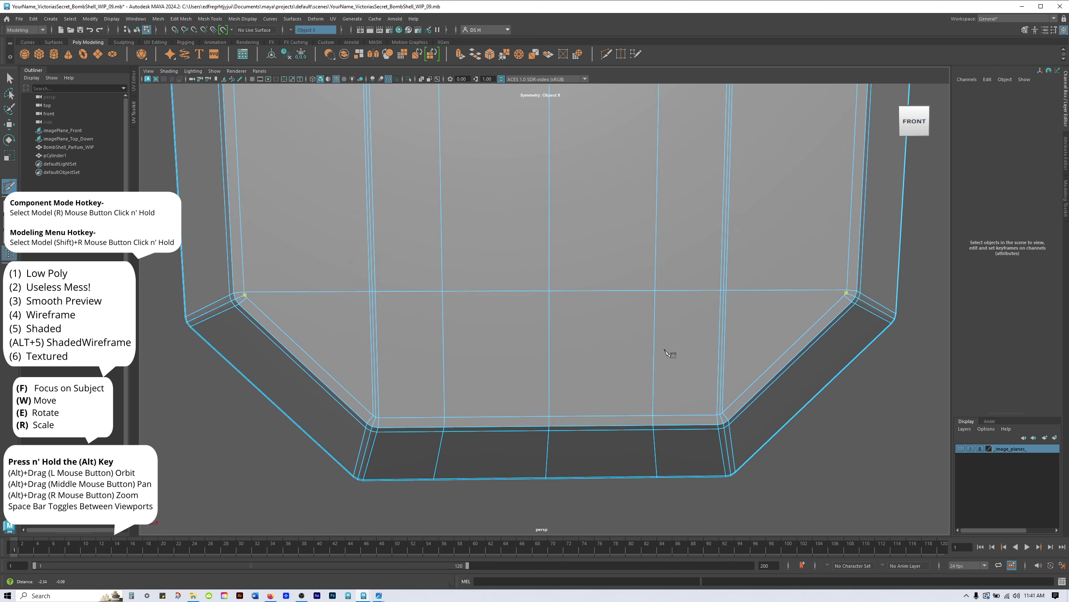
click(548, 297)
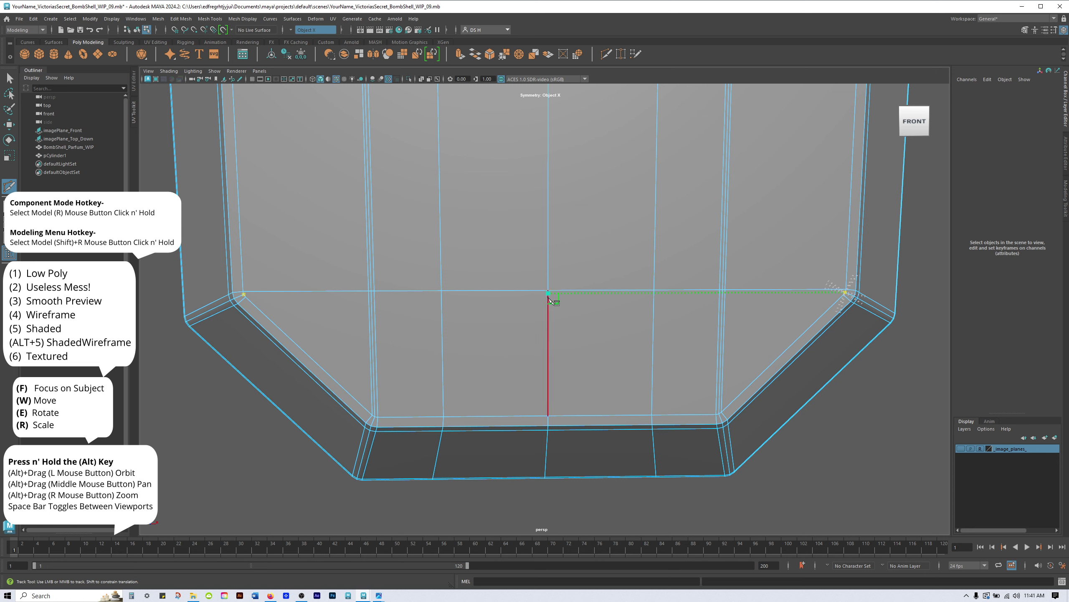
right_click(548, 298)
key(w)
Cut symmetrically with Multi-Cut from the lowest vertex of the front face's lower outer corner bevel straight across to the vertical center line.
scroll(586, 394, up, 5)
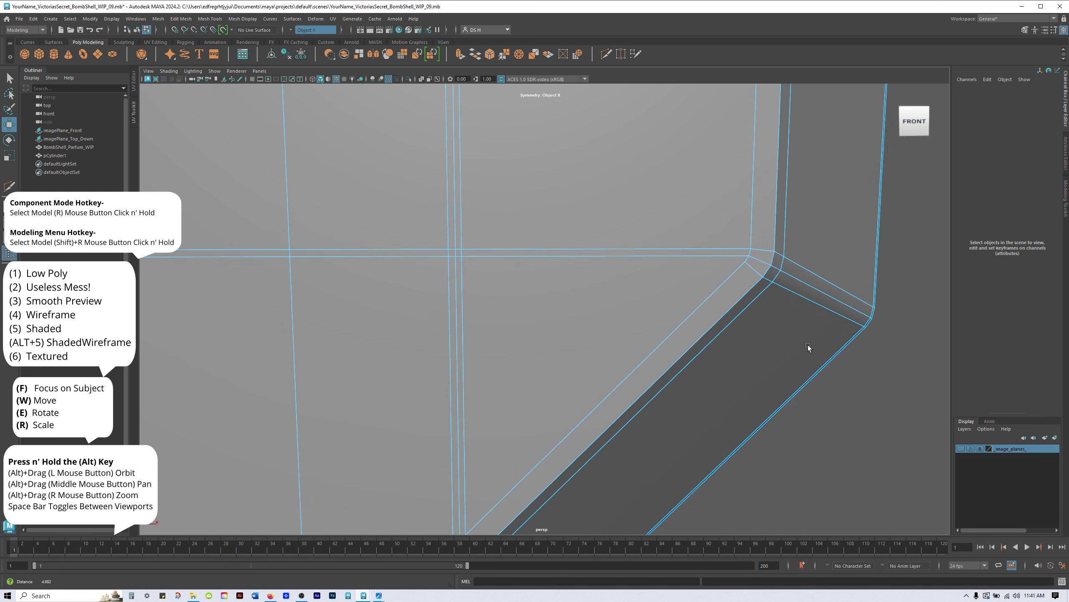
scroll(808, 345, up, 1)
click(717, 272)
shift+right_drag(717, 274, 538, 278)
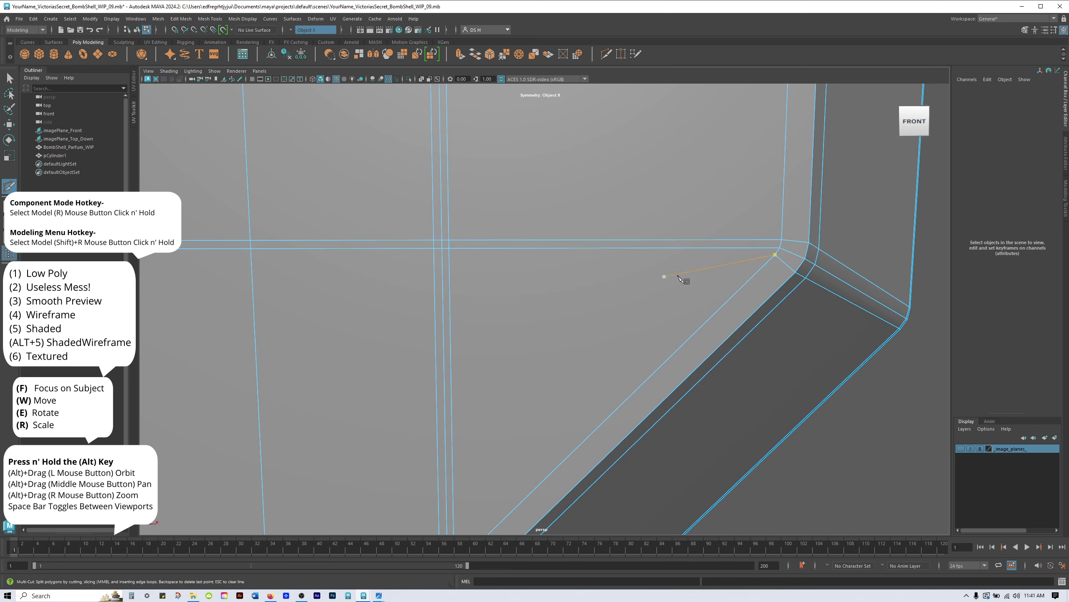
drag(748, 288, 813, 247)
scroll(780, 274, down, 5)
alt+middle_drag(520, 344, 676, 340)
alt+middle_drag(468, 314, 530, 314)
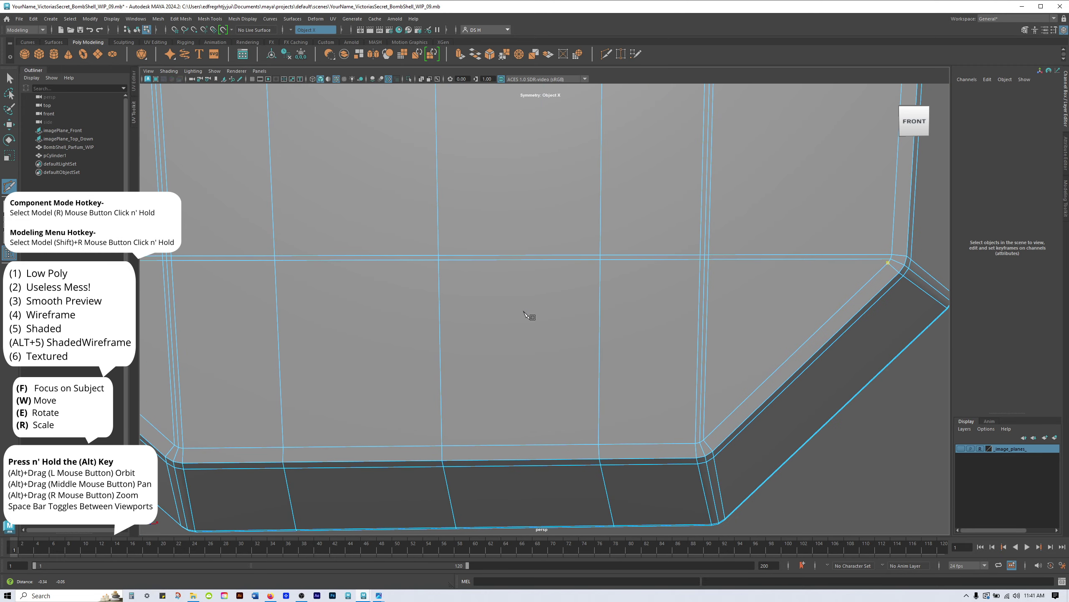
click(439, 264)
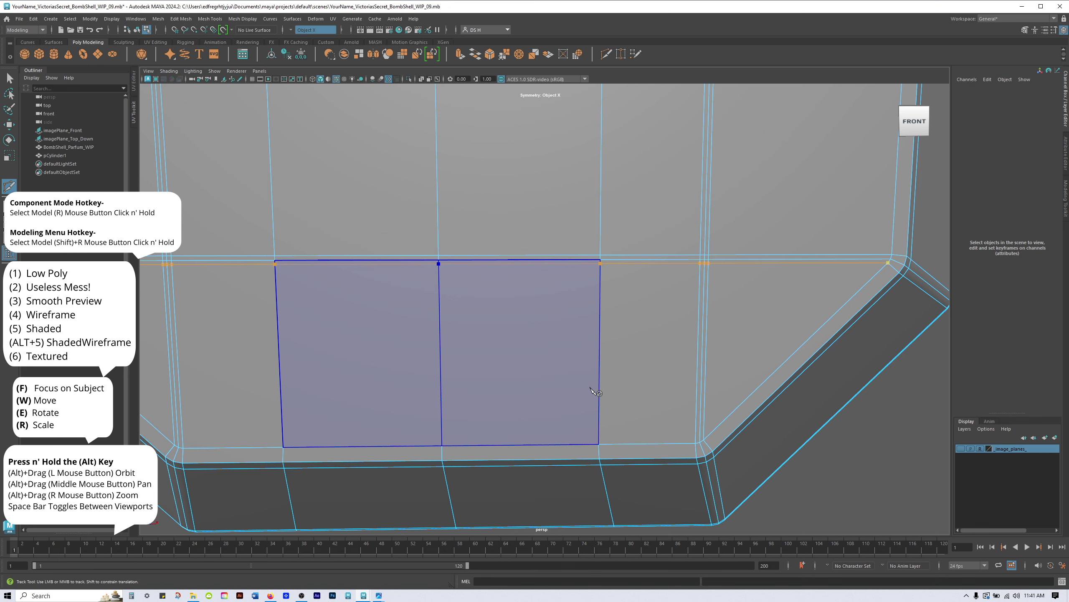
key(w)
scroll(609, 385, down, 5)
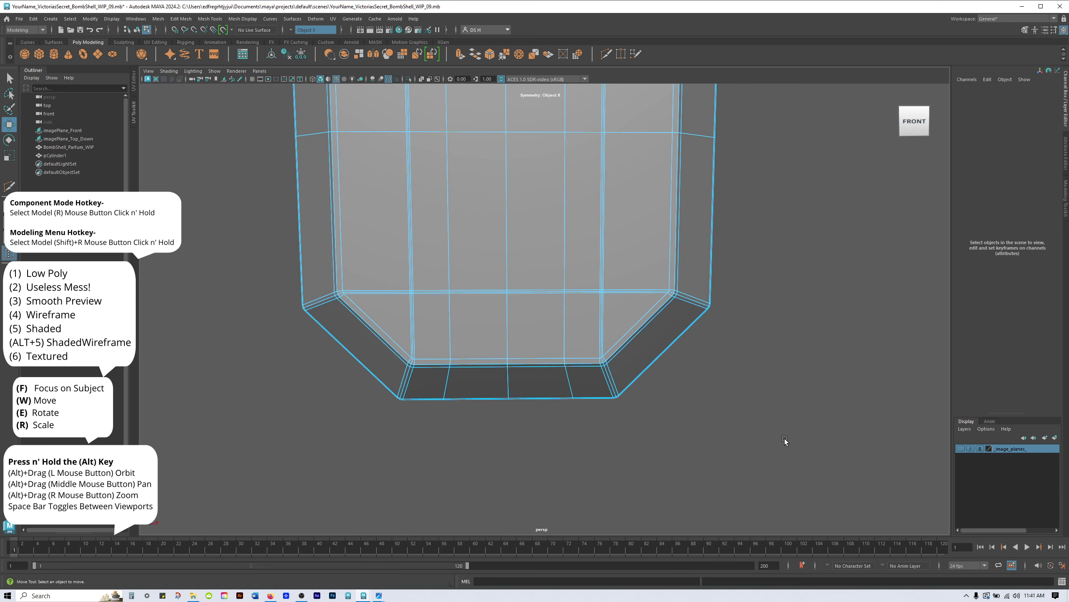
Show the bottle body in smooth preview and return to object mode with nothing selected.
key(3)
alt+middle_drag(736, 356, 760, 480)
alt+right_drag(776, 406, 770, 400)
scroll(769, 402, down, 3)
right_drag(555, 270, 803, 157)
click(796, 178)
Examine the smoothed bottle body around its top, neck opening and beveled shoulder corners.
alt+drag(846, 392, 510, 268)
alt+right_drag(510, 267, 732, 309)
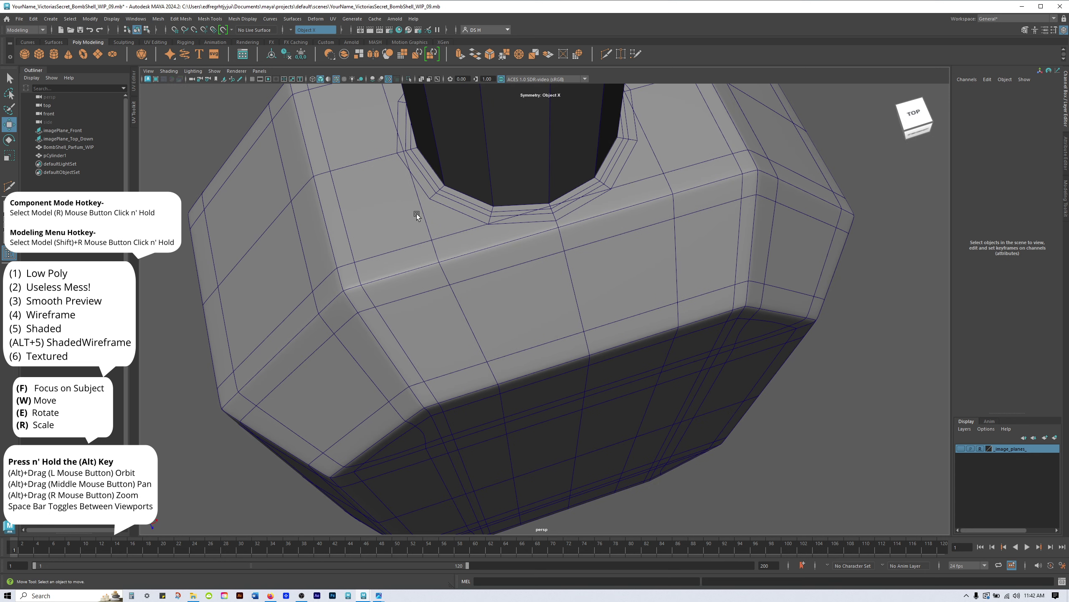
alt+drag(651, 261, 643, 233)
alt+right_drag(642, 232, 458, 249)
alt+drag(585, 294, 568, 239)
alt+right_drag(569, 240, 602, 301)
alt+middle_drag(602, 301, 564, 499)
alt+right_drag(564, 499, 666, 391)
Return the bottle body to low-poly display and delete its construction history, with its back face in view.
click(714, 400)
key(1)
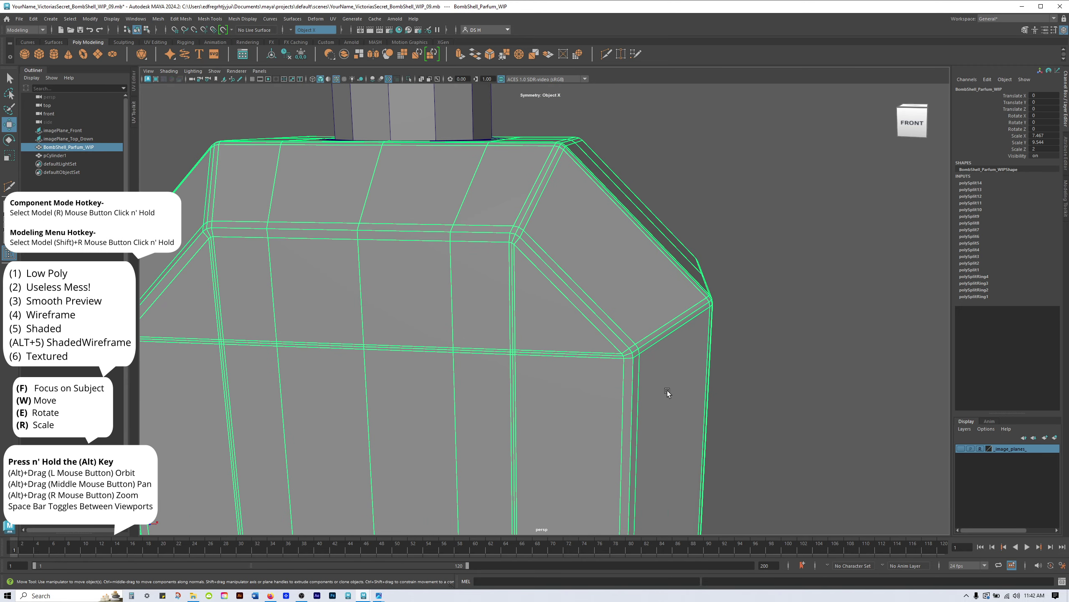
alt+right_drag(808, 365, 852, 376)
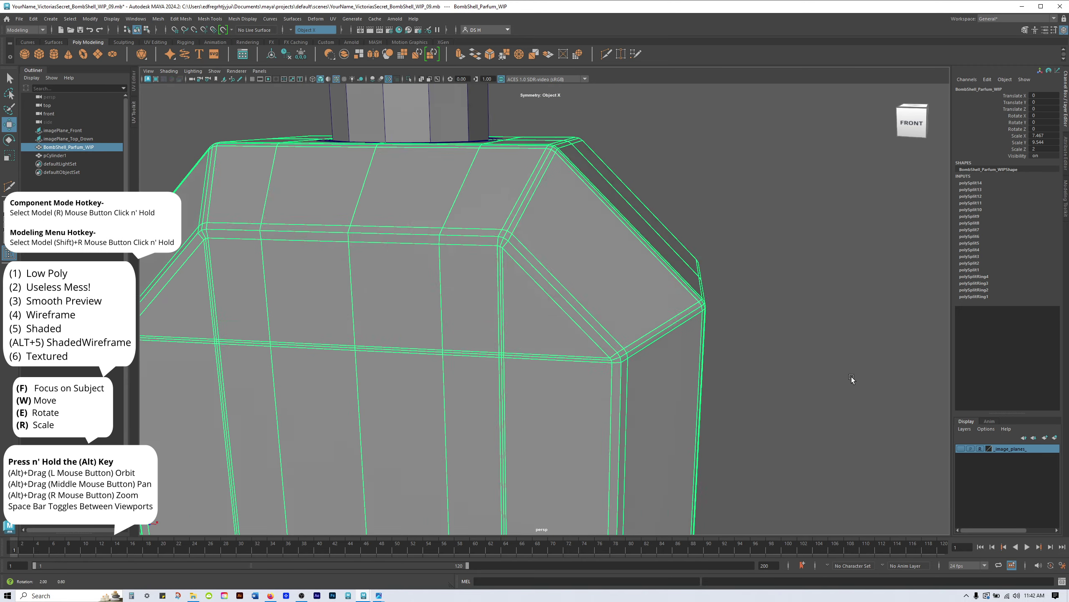
alt+drag(851, 376, 641, 290)
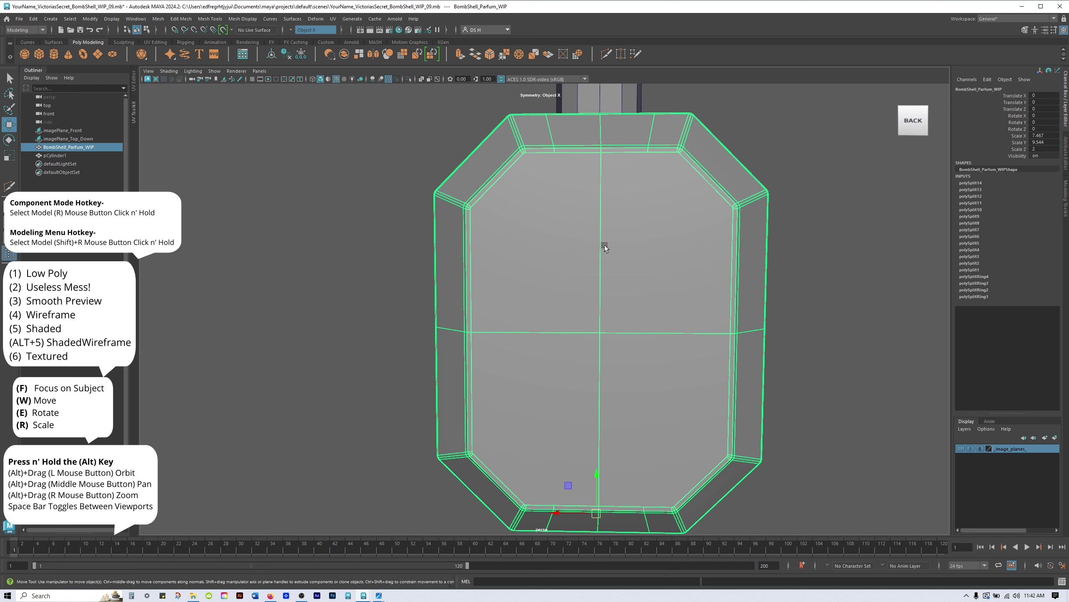
click(288, 57)
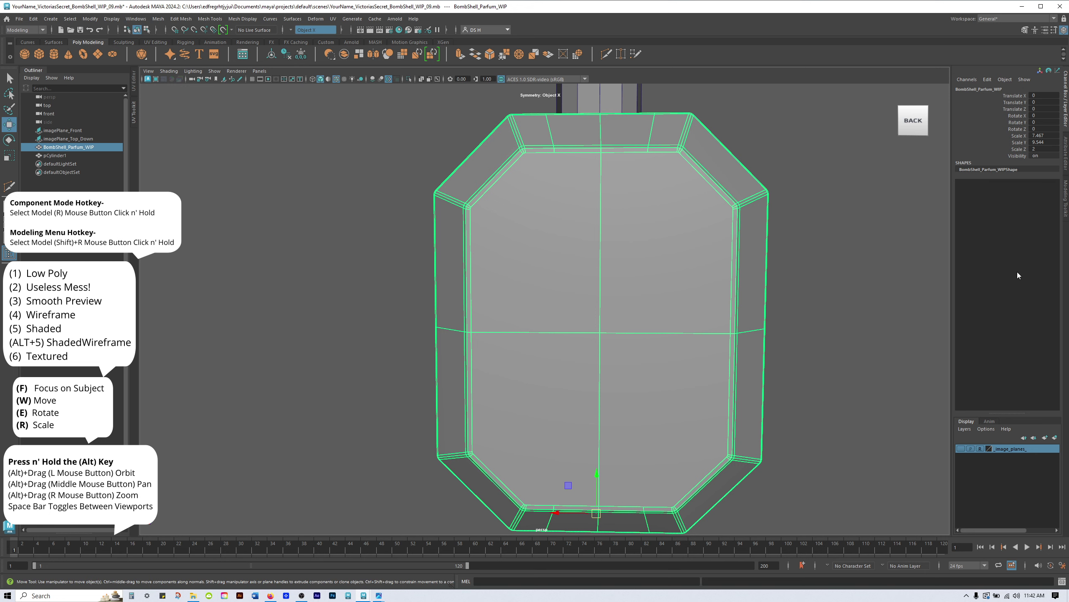
click(833, 341)
click(717, 314)
alt+middle_drag(721, 305, 645, 248)
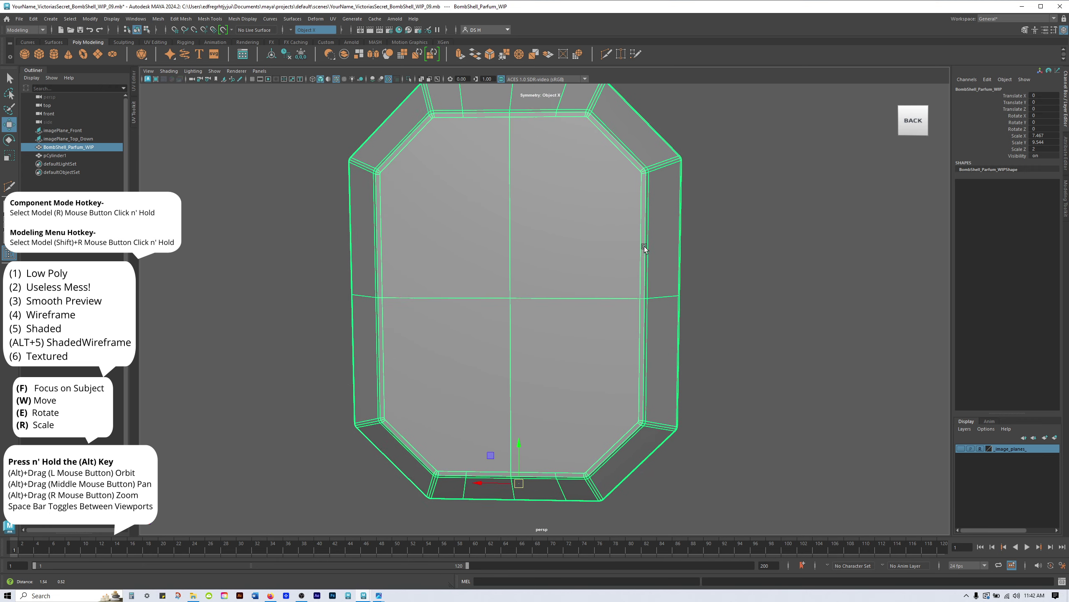
Cut symmetrically with Multi-Cut up the back face from the lower-edge vertex midway between center line and corner to its upper-edge match.
shift+right_click(743, 196)
shift+right_drag(742, 196, 699, 197)
alt+middle_drag(569, 364, 565, 243)
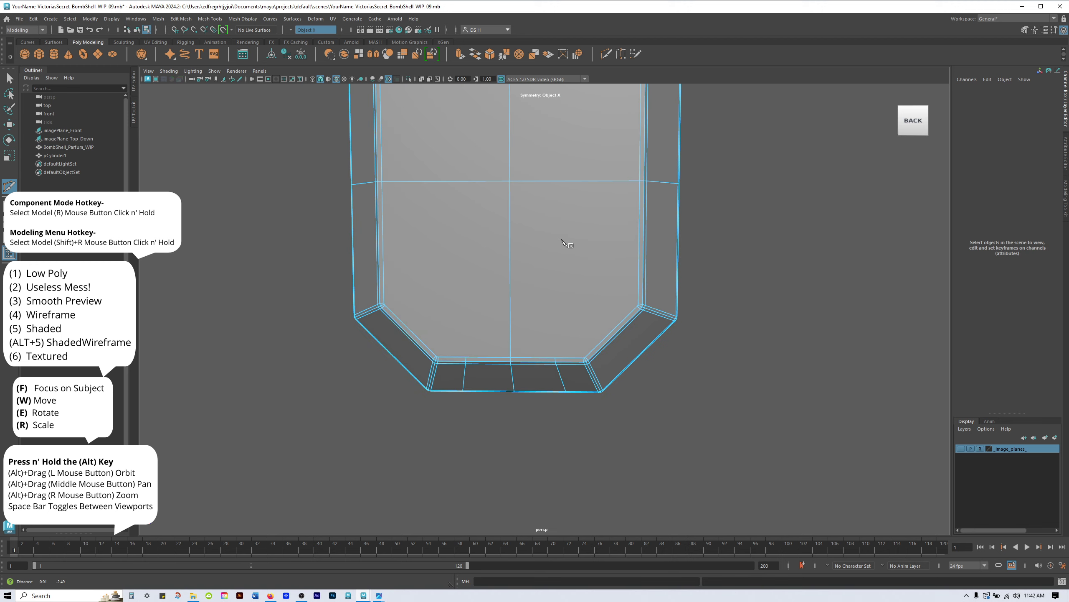
alt+right_drag(566, 243, 615, 243)
alt+middle_drag(614, 242, 607, 215)
alt+right_drag(607, 217, 775, 375)
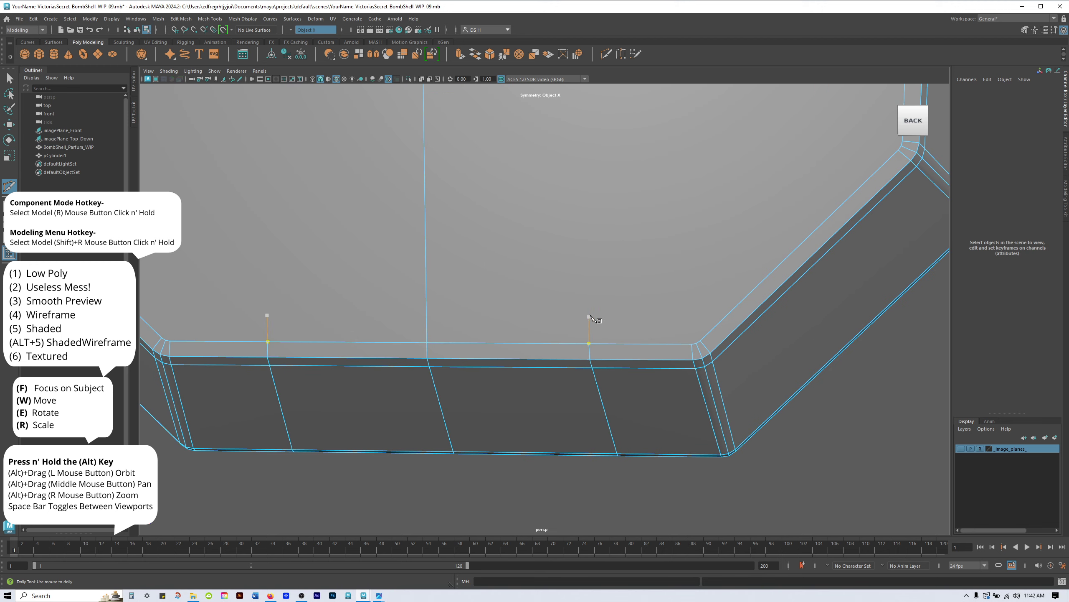
alt+middle_drag(606, 331, 623, 320)
alt+drag(635, 321, 644, 319)
alt+middle_drag(650, 319, 716, 335)
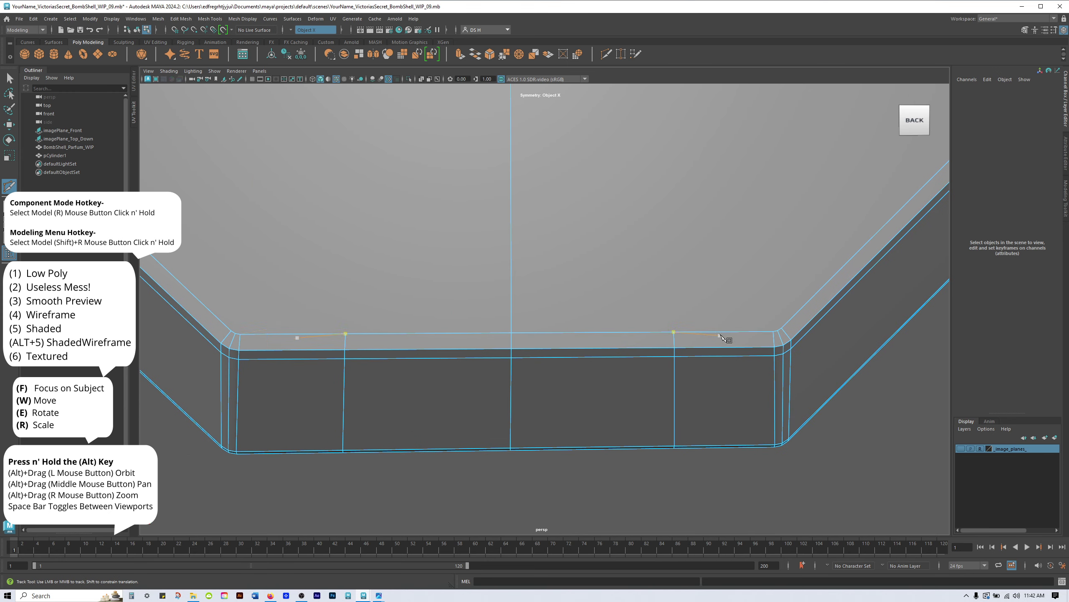
alt+middle_drag(706, 251, 652, 295)
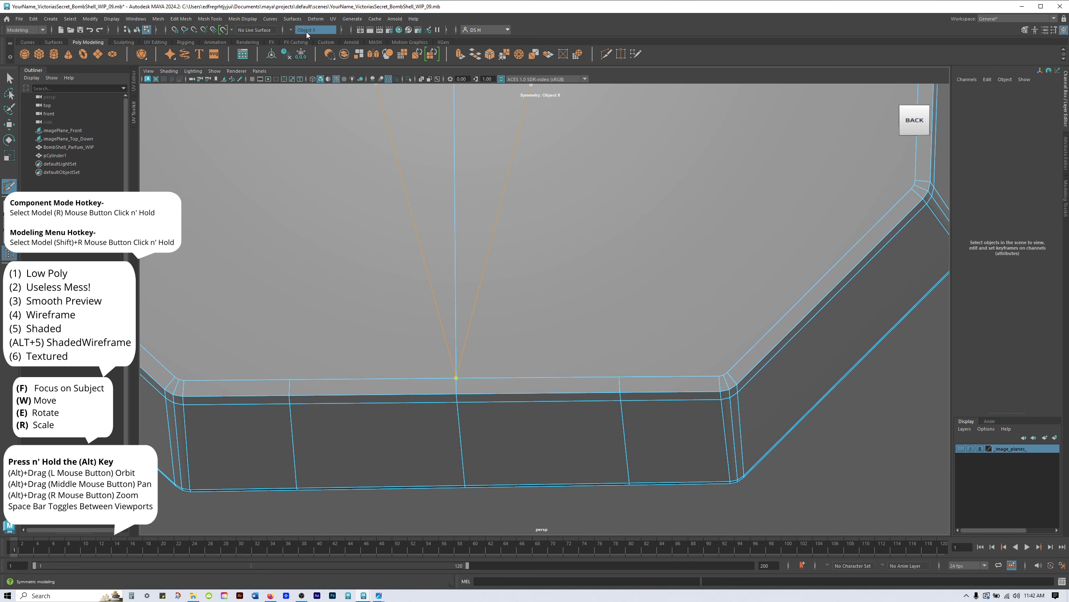
click(620, 377)
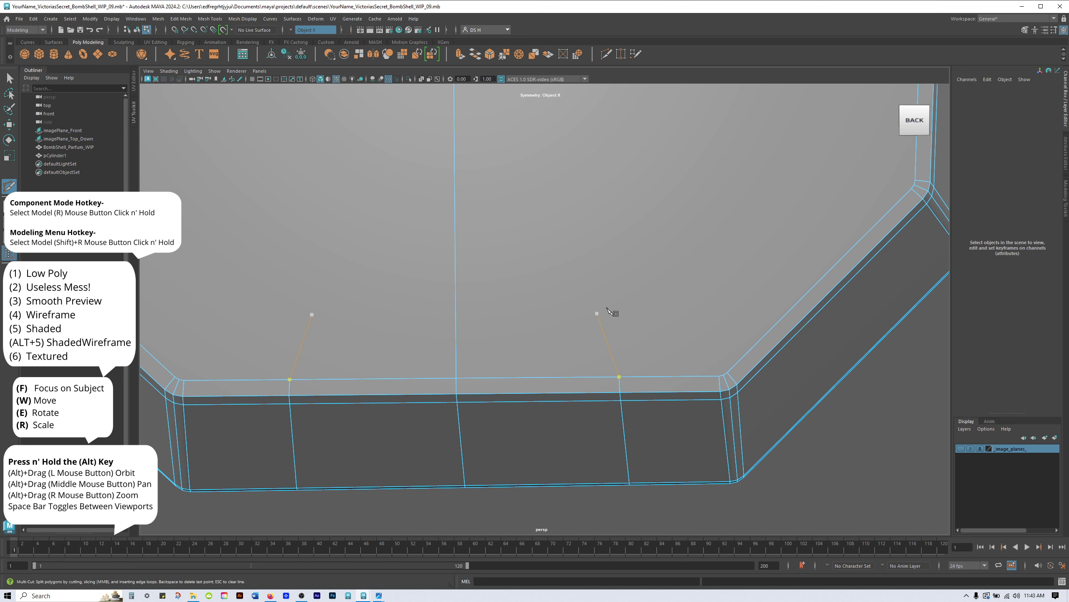
key(Escape)
click(663, 377)
scroll(606, 256, down, 5)
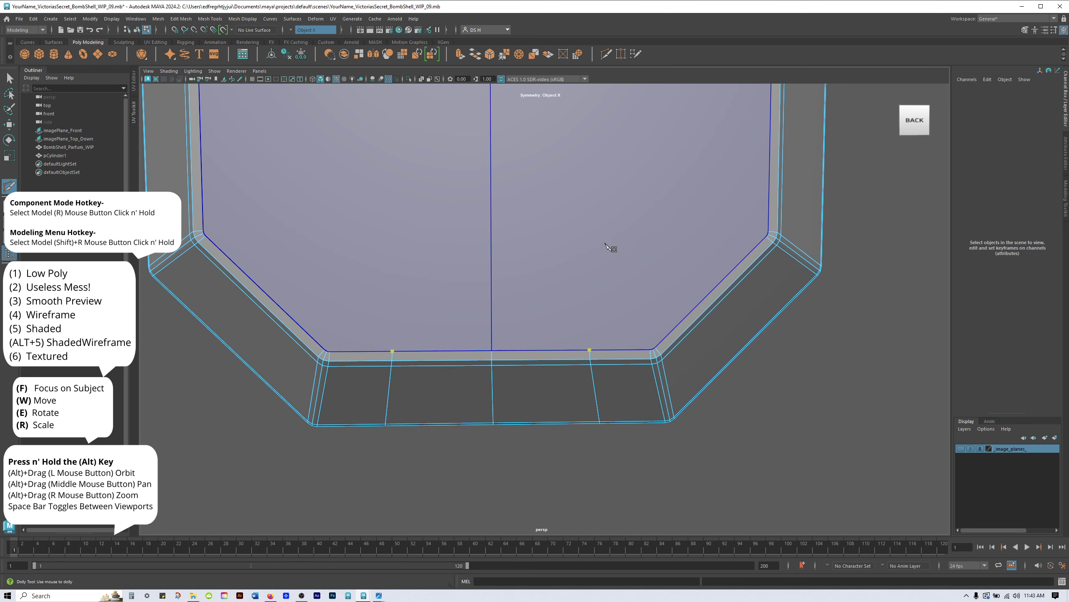
alt+middle_drag(621, 186, 607, 440)
alt+middle_drag(630, 124, 605, 270)
scroll(606, 272, down, 5)
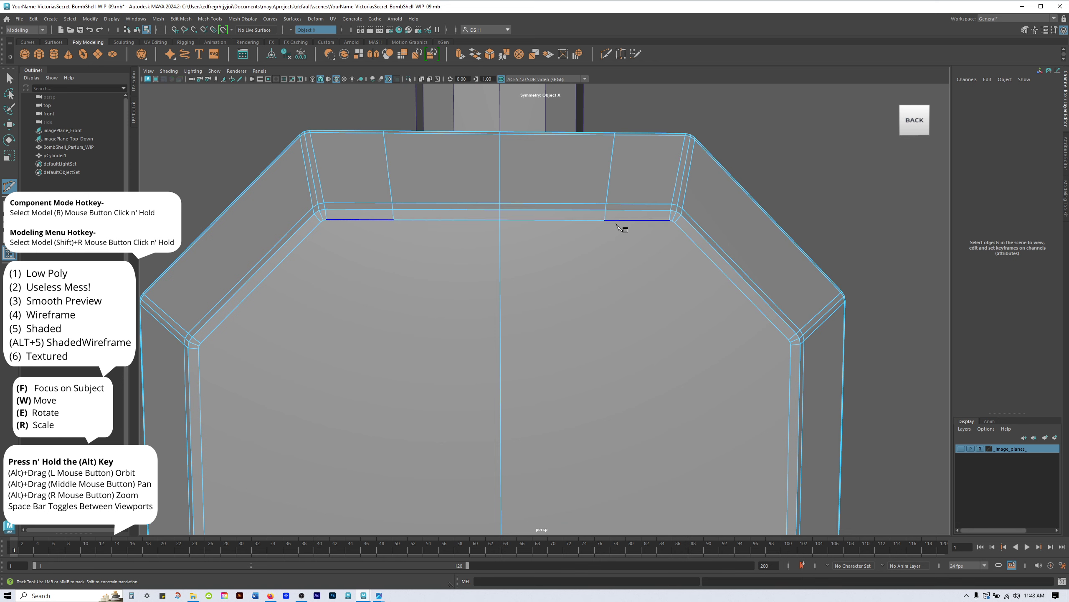
drag(632, 219, 550, 236)
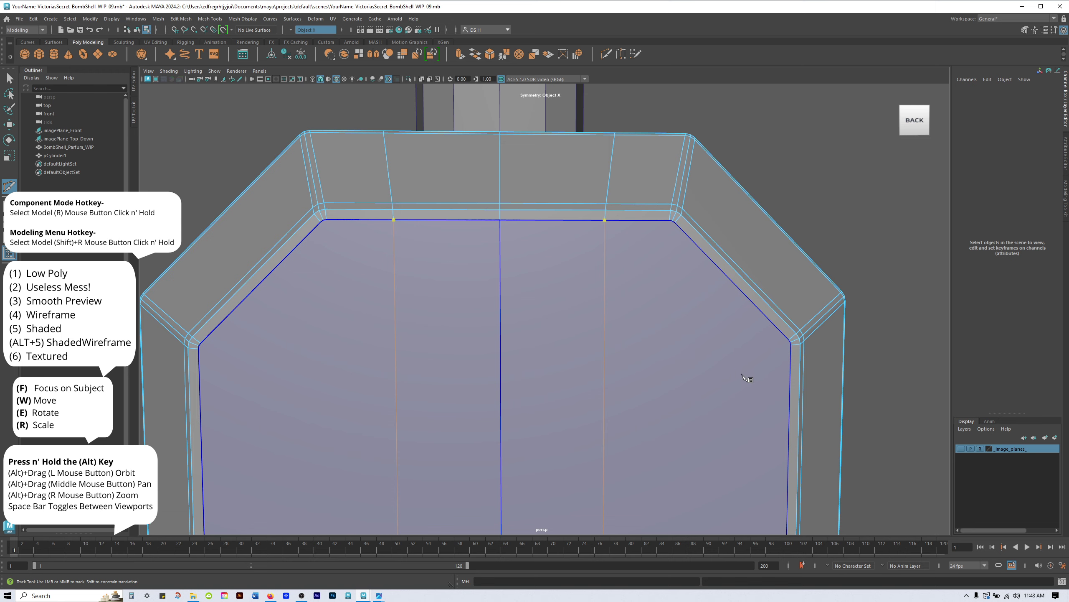
key(Return)
key(w)
Cut symmetrically with Multi-Cut from the innermost vertex of the back face's bottom corner bevel up to the matching top corner vertex.
alt+drag(738, 377, 762, 395)
alt+right_drag(762, 395, 808, 386)
shift+right_drag(628, 248, 537, 252)
alt+right_drag(631, 324, 629, 403)
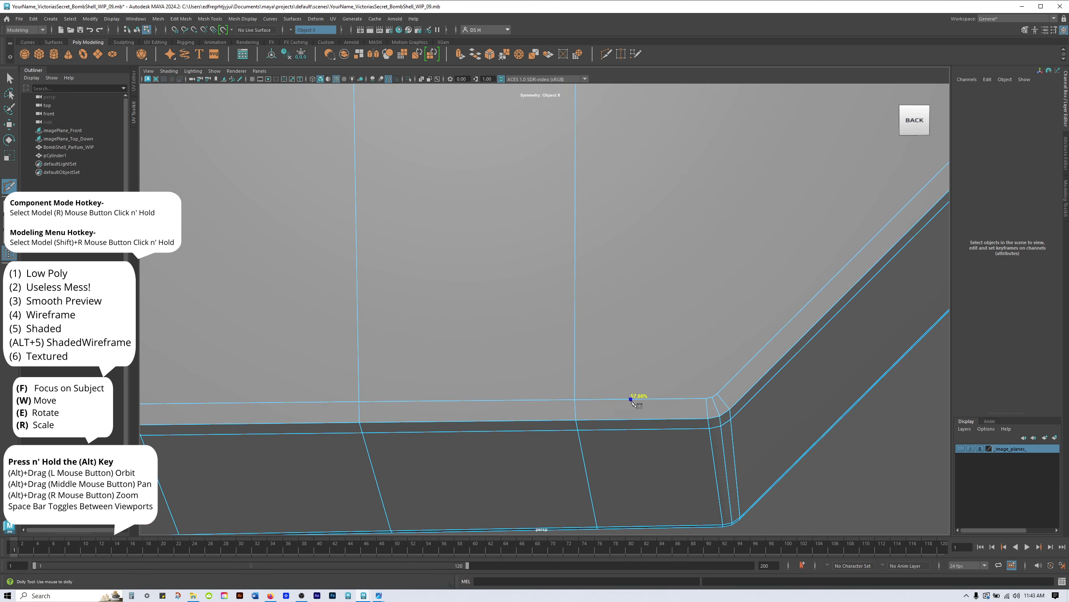
click(707, 399)
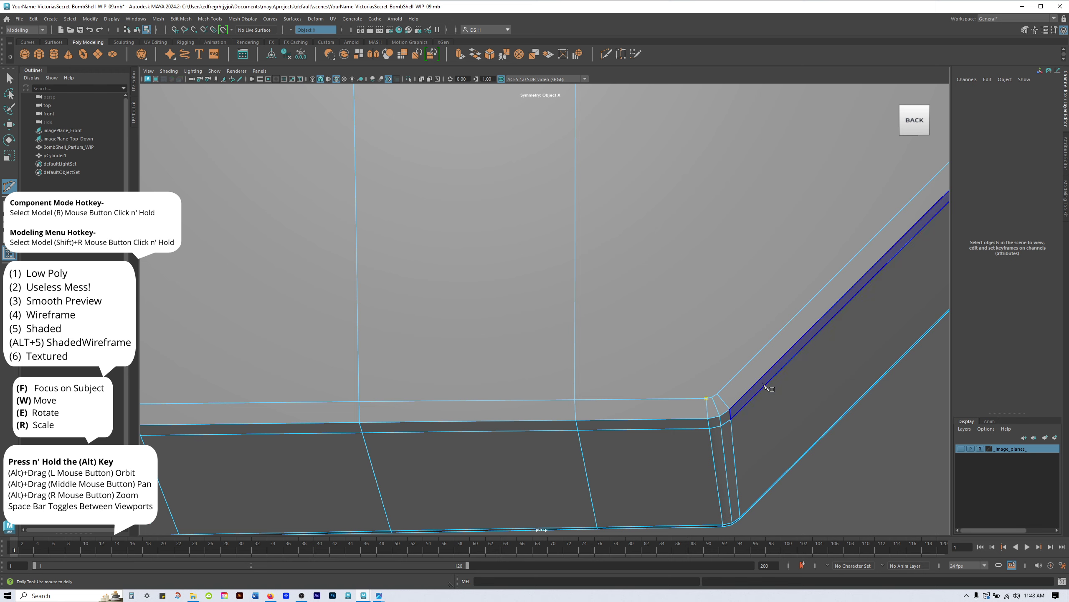
alt+right_drag(740, 382, 484, 328)
alt+middle_drag(611, 181, 625, 521)
alt+middle_drag(686, 122, 656, 381)
alt+right_drag(662, 384, 716, 287)
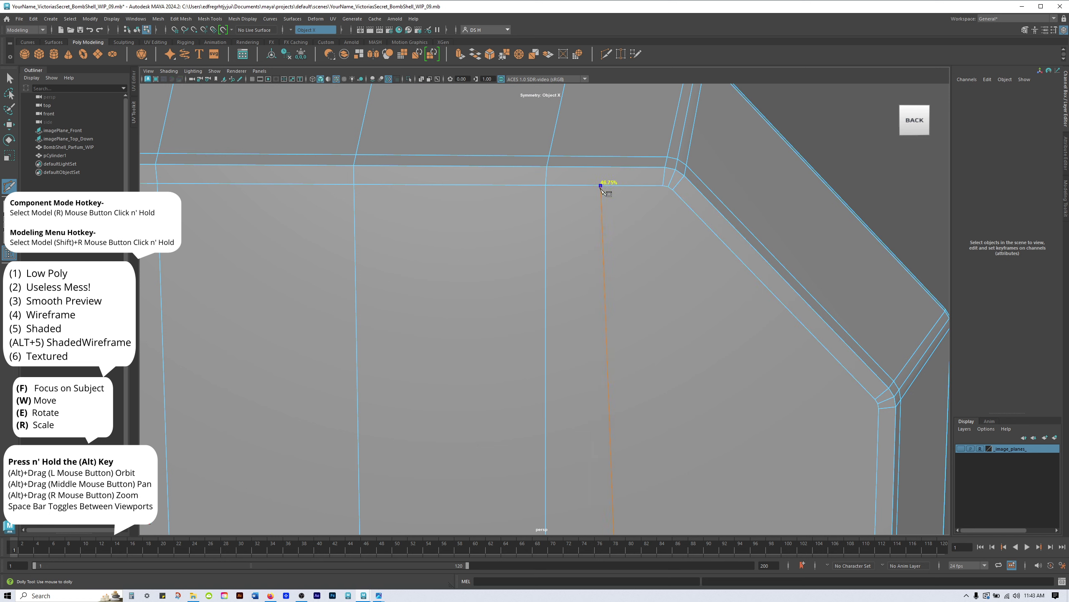
alt+right_drag(865, 223, 859, 295)
key(w)
Examine the vertical cut lines and the side panels across the bottle's whole back face.
alt+right_drag(750, 316, 580, 180)
alt+drag(580, 180, 576, 309)
click(573, 320)
click(550, 362)
click(593, 163)
click(589, 200)
click(565, 164)
click(576, 303)
click(532, 255)
click(366, 105)
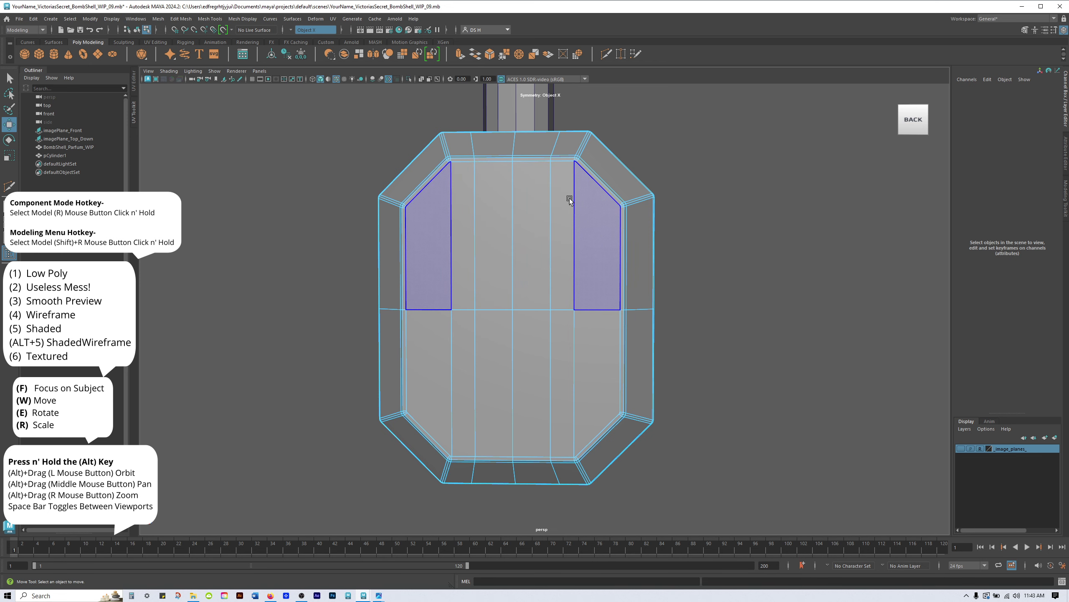
Cut symmetrically with Multi-Cut from the middle vertex of the back face's bottom corner bevel up to the matching top corner vertex.
alt+right_drag(618, 345, 657, 384)
alt+middle_drag(648, 384, 632, 249)
alt+right_drag(636, 269, 808, 360)
alt+middle_drag(716, 315, 692, 254)
shift+right_click(614, 214)
right_drag(614, 214, 515, 216)
click(744, 247)
key(Escape)
alt+right_drag(539, 339, 744, 417)
click(679, 479)
alt+middle_drag(739, 342, 625, 256)
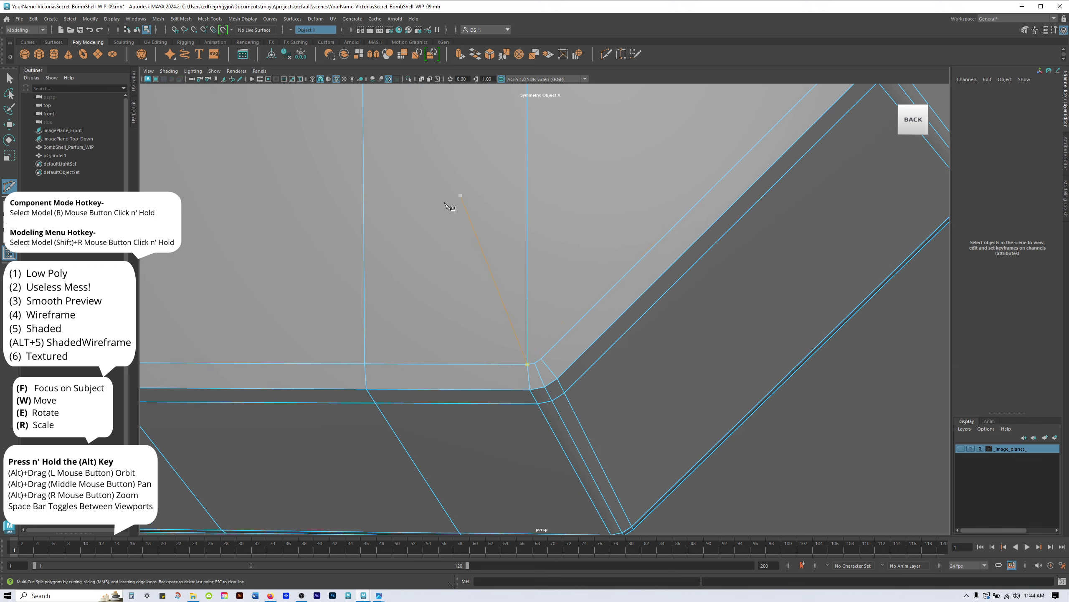
alt+right_drag(447, 205, 545, 411)
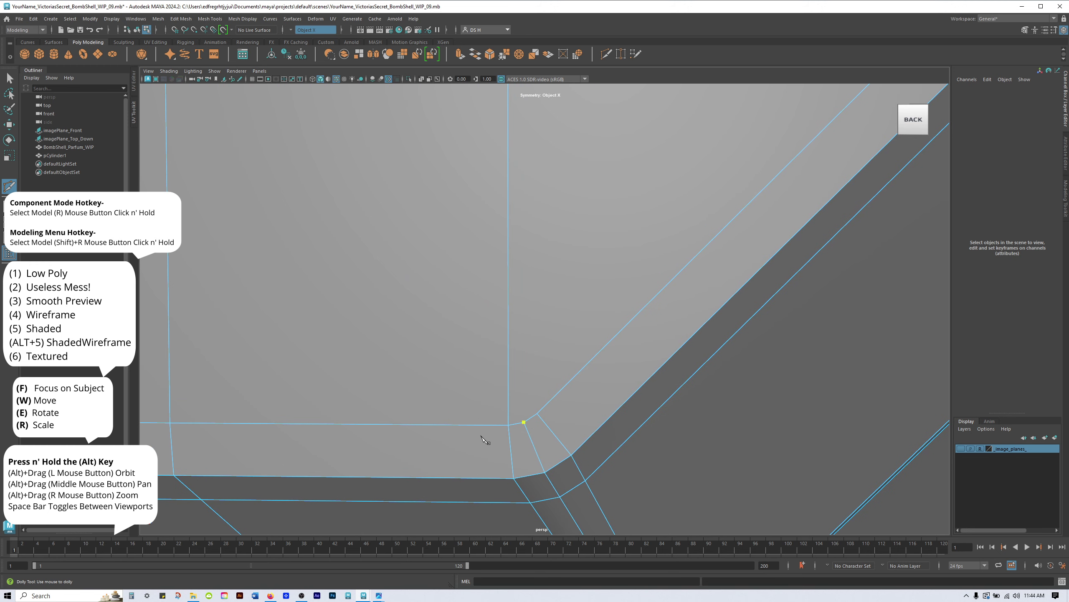
alt+right_drag(523, 423, 353, 408)
alt+middle_drag(527, 282, 541, 582)
alt+right_drag(678, 401, 529, 228)
alt+middle_drag(596, 118, 591, 374)
alt+right_drag(555, 236, 674, 307)
alt+right_drag(590, 147, 661, 195)
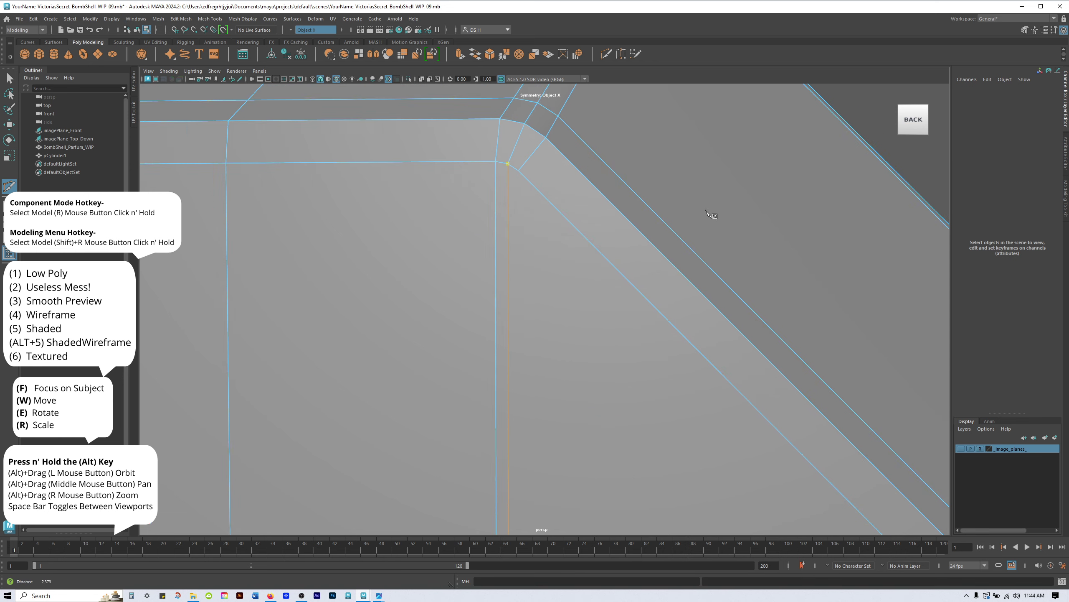
alt+right_drag(733, 219, 685, 215)
key(w)
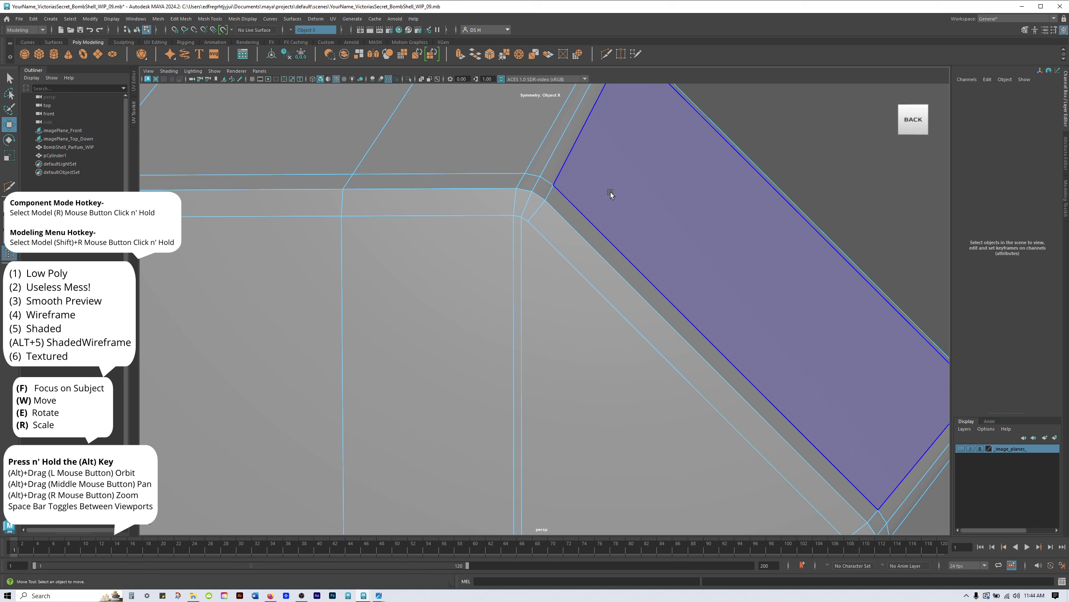
Cut symmetrically with Multi-Cut between the outermost vertices of the back face's top and bottom corner bevels.
shift+right_drag(611, 180, 543, 181)
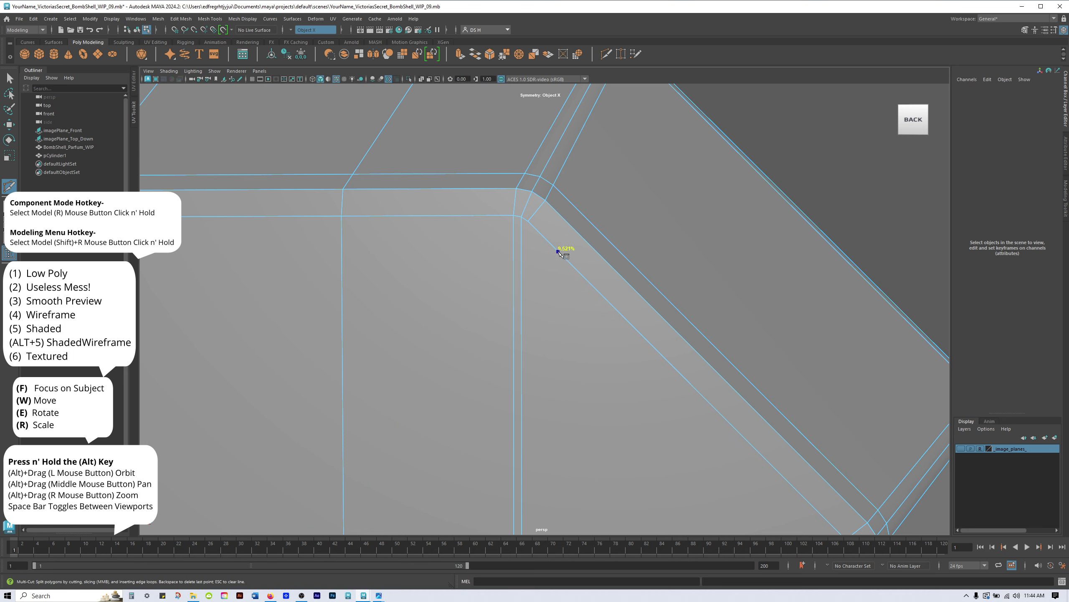
alt+right_drag(712, 253, 610, 269)
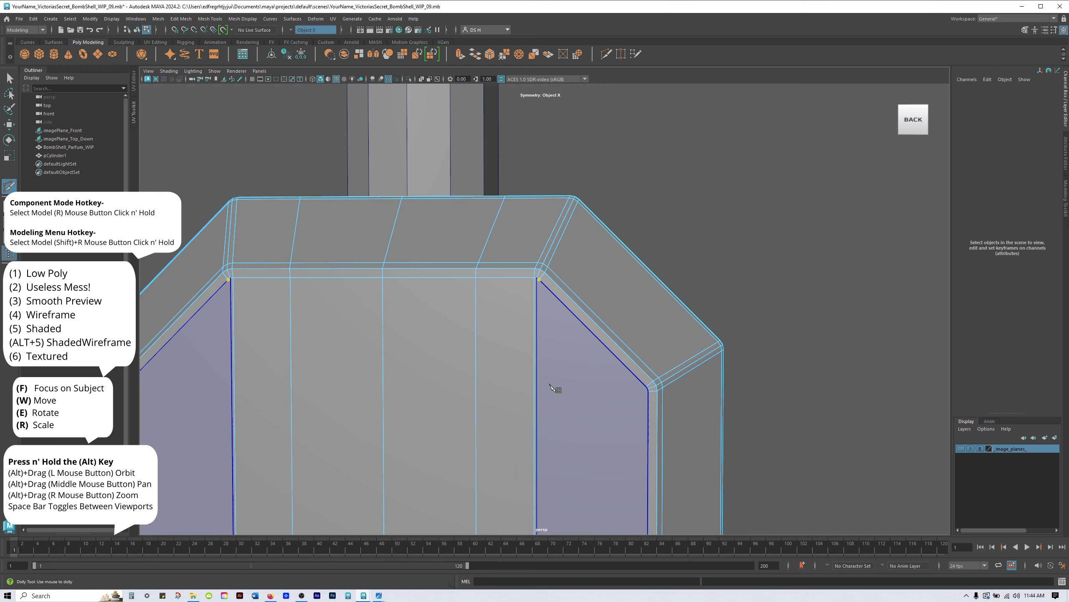
alt+middle_drag(556, 389, 563, 217)
alt+middle_drag(563, 339, 572, 260)
scroll(564, 154, up, 4)
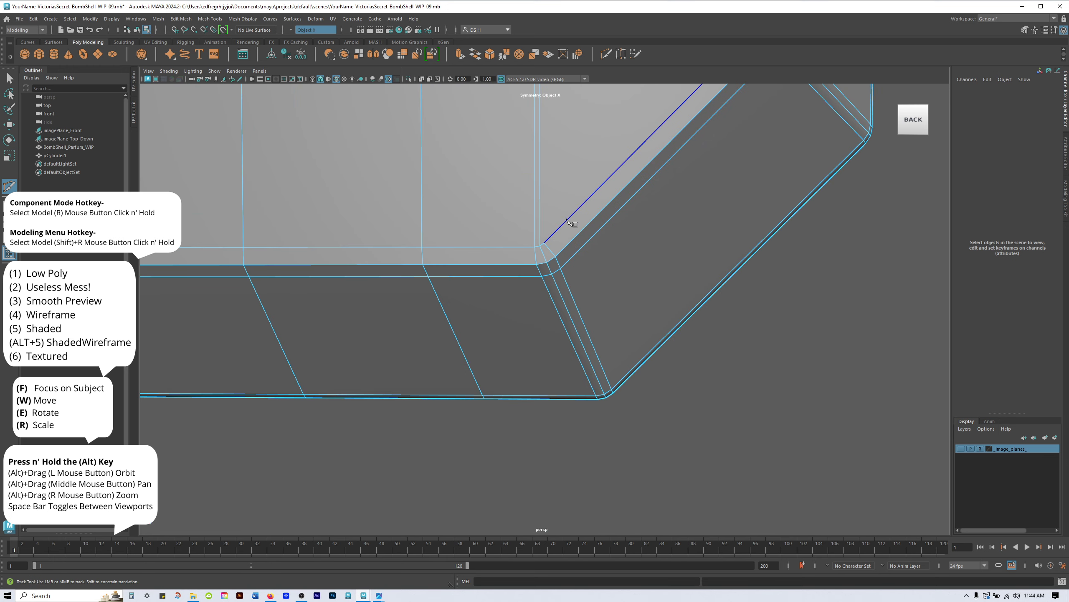
click(568, 218)
drag(587, 220, 551, 253)
right_click(506, 301)
scroll(510, 301, down, 5)
key(w)
Turn off symmetry so that the back face can be cut straight across from side to side.
scroll(516, 299, down, 6)
alt+middle_drag(601, 178, 606, 310)
alt+middle_drag(619, 238, 629, 290)
scroll(629, 289, up, 6)
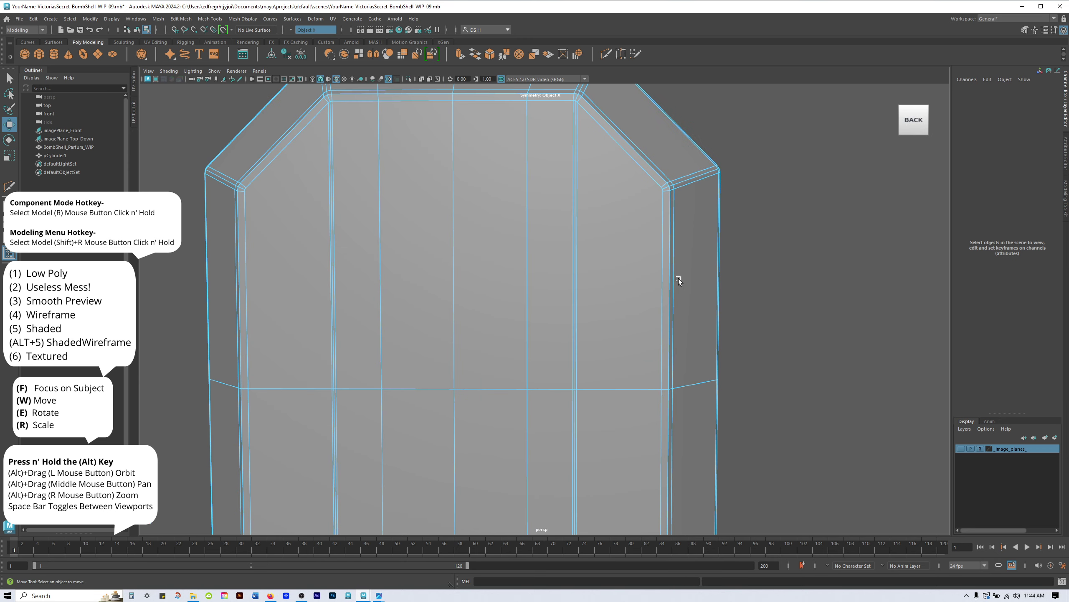
alt+drag(707, 324, 709, 321)
alt+middle_drag(707, 312, 717, 321)
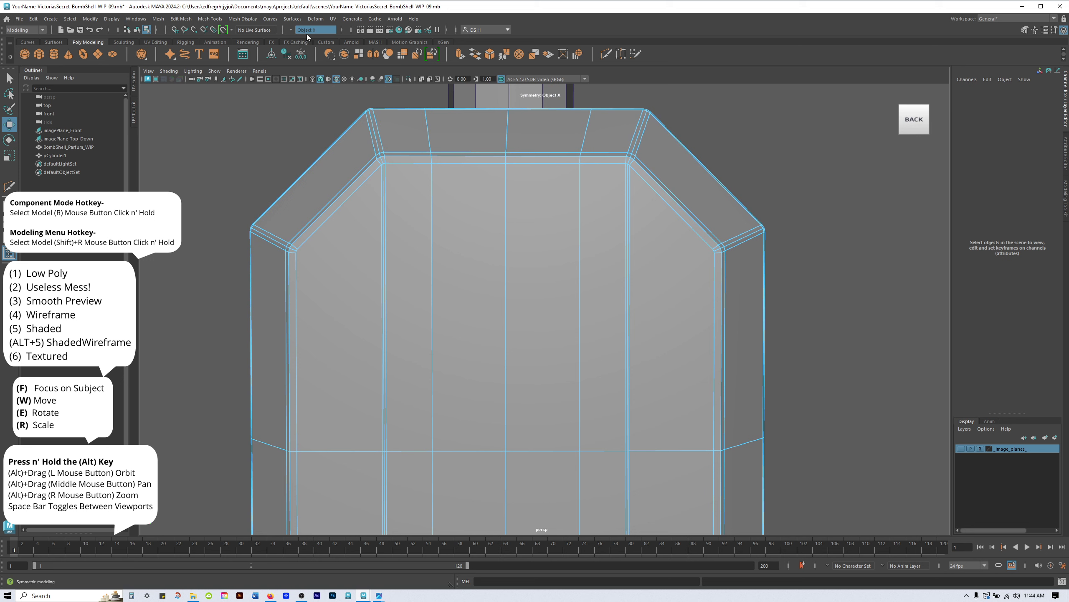
click(295, 29)
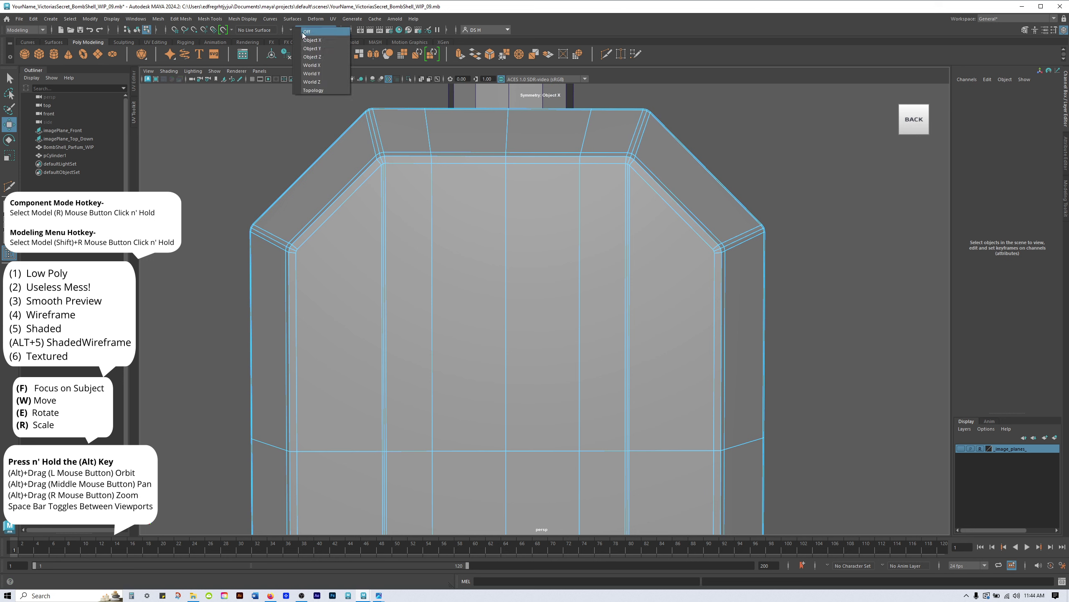
click(320, 32)
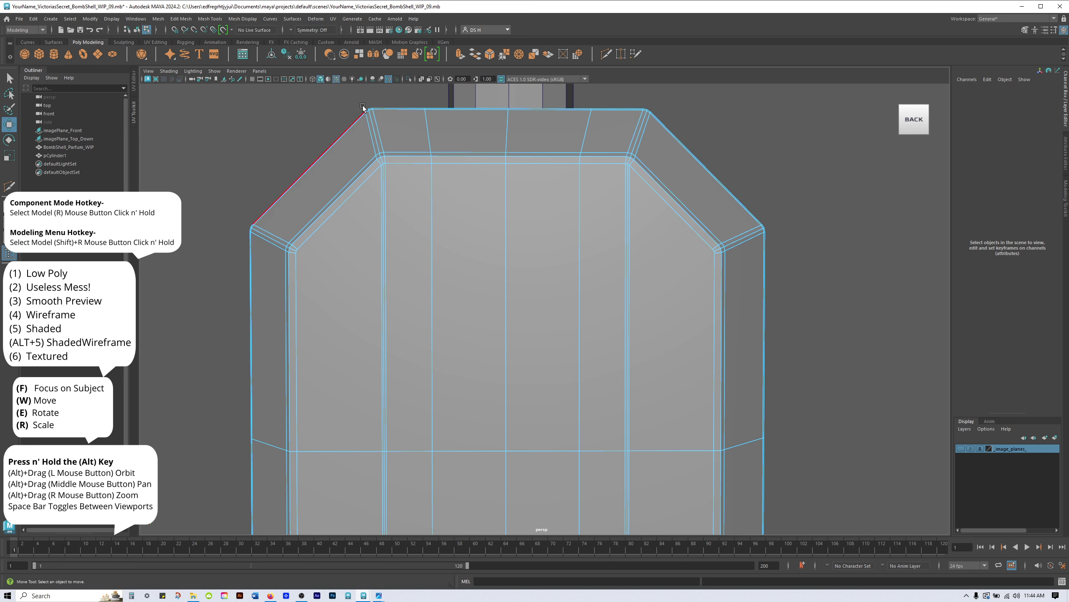
shift+right_click(758, 124)
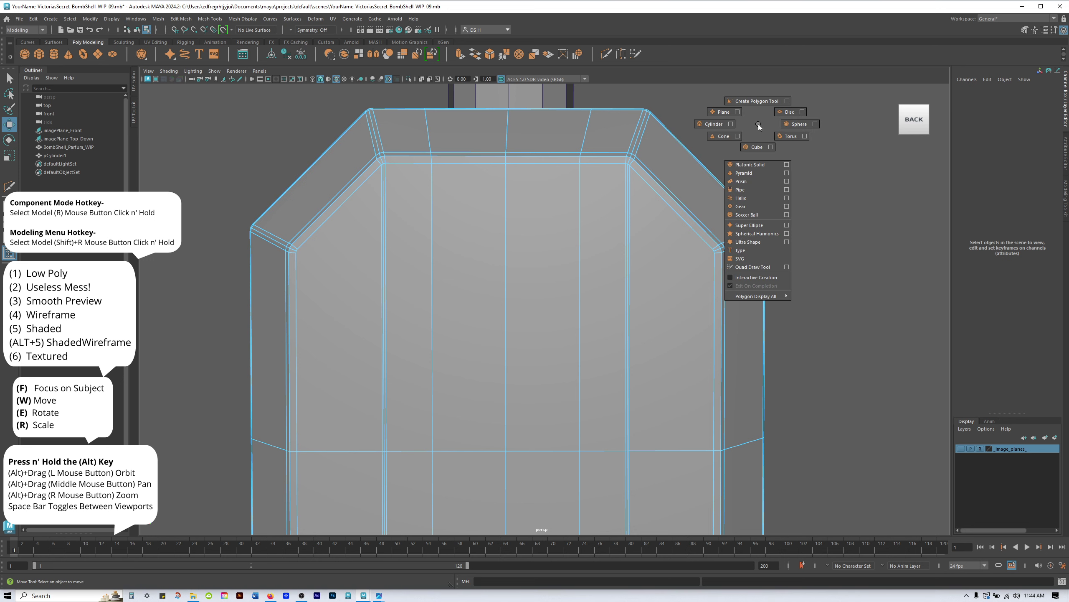
mouse_move(851, 128)
shift+right_down()
mouse_move(811, 136)
mouse_move(849, 128)
shift+right_up()
Cut horizontally with Multi-Cut across the whole back face between the uppermost vertices of the two upper side-corner bevels.
alt+middle_drag(563, 236, 543, 237)
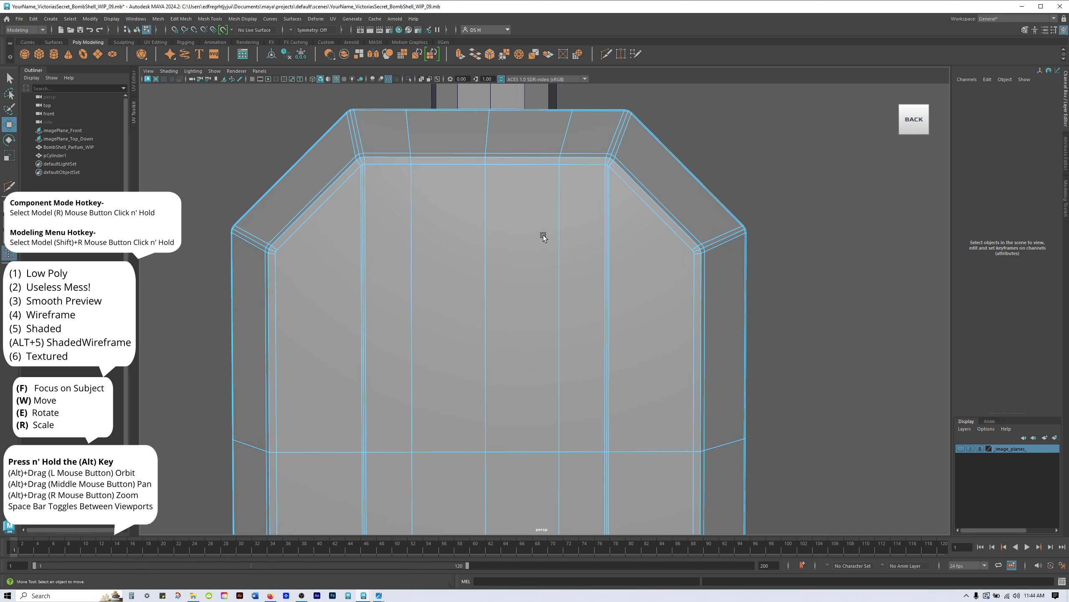
shift+right_drag(513, 204, 418, 202)
alt+middle_drag(455, 218, 342, 259)
alt+right_drag(342, 259, 651, 326)
click(570, 228)
alt+right_drag(779, 398, 585, 385)
alt+middle_drag(585, 384, 730, 377)
alt+right_drag(699, 358, 645, 327)
alt+right_drag(585, 227, 664, 249)
alt+middle_drag(665, 248, 497, 239)
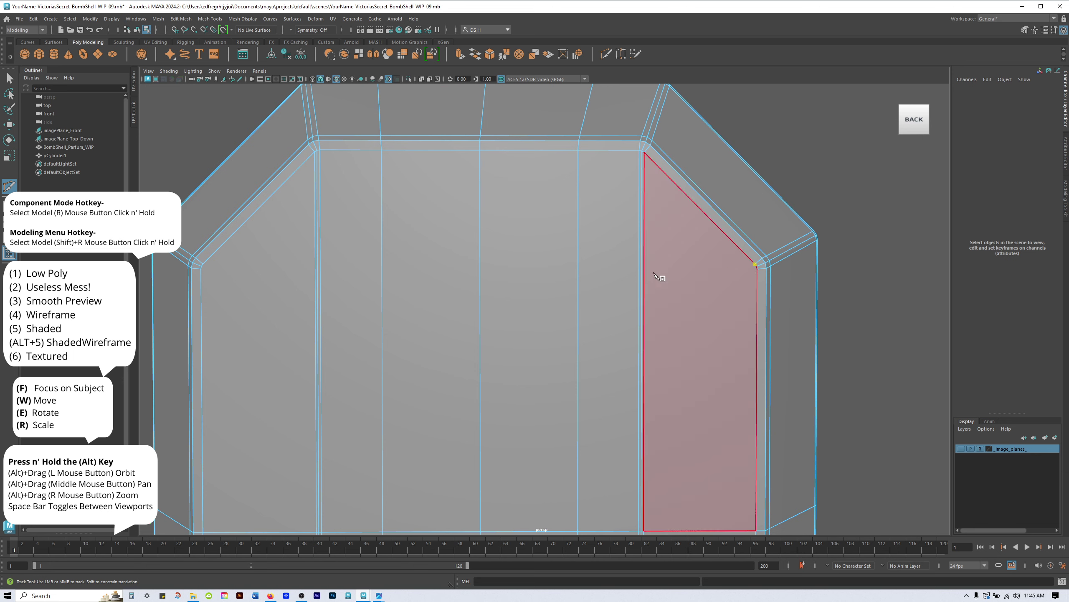
alt+middle_drag(297, 281, 537, 289)
click(504, 215)
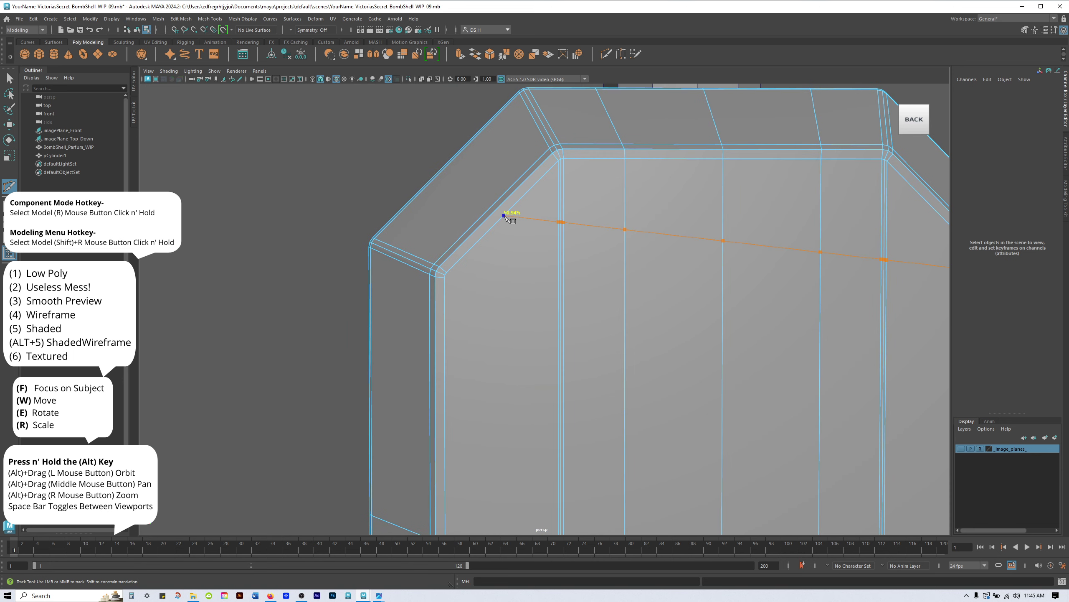
scroll(631, 358, down, 2)
alt+middle_drag(657, 343, 536, 317)
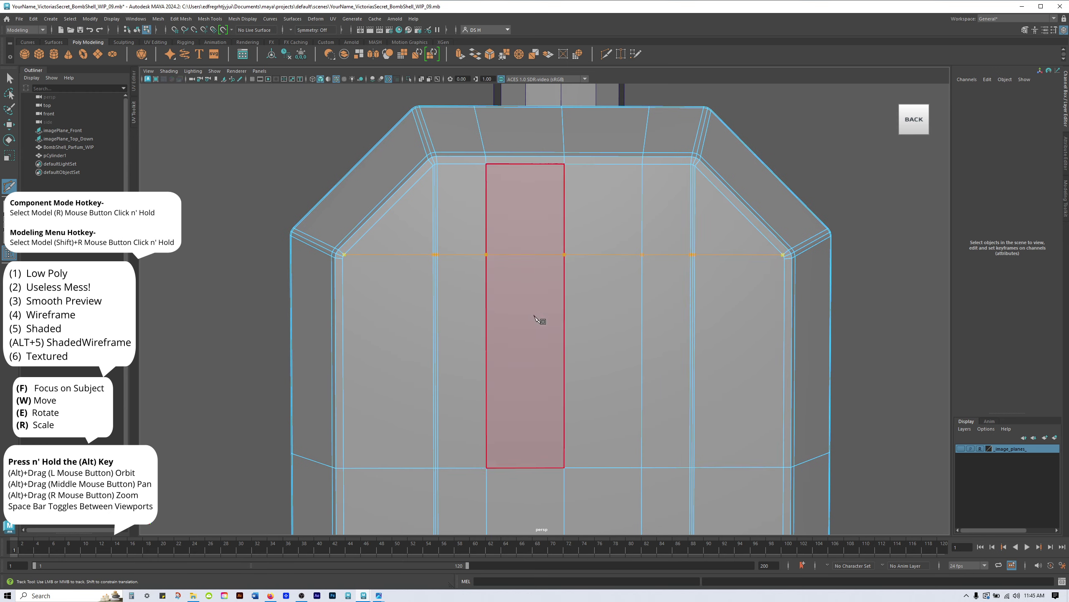
key(w)
Cut horizontally with Multi-Cut across the back face between the middle vertices of the two upper side-corner bevels.
alt+middle_drag(723, 314, 600, 293)
alt+right_drag(600, 292, 817, 370)
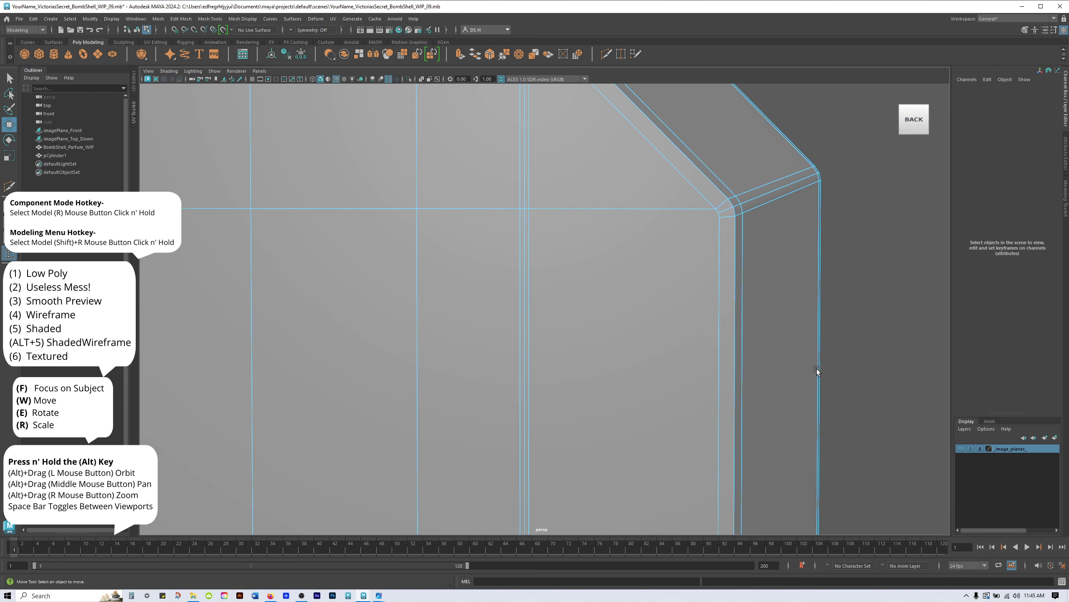
shift+right_drag(602, 230, 499, 229)
alt+middle_drag(579, 216, 436, 276)
alt+right_drag(527, 276, 792, 274)
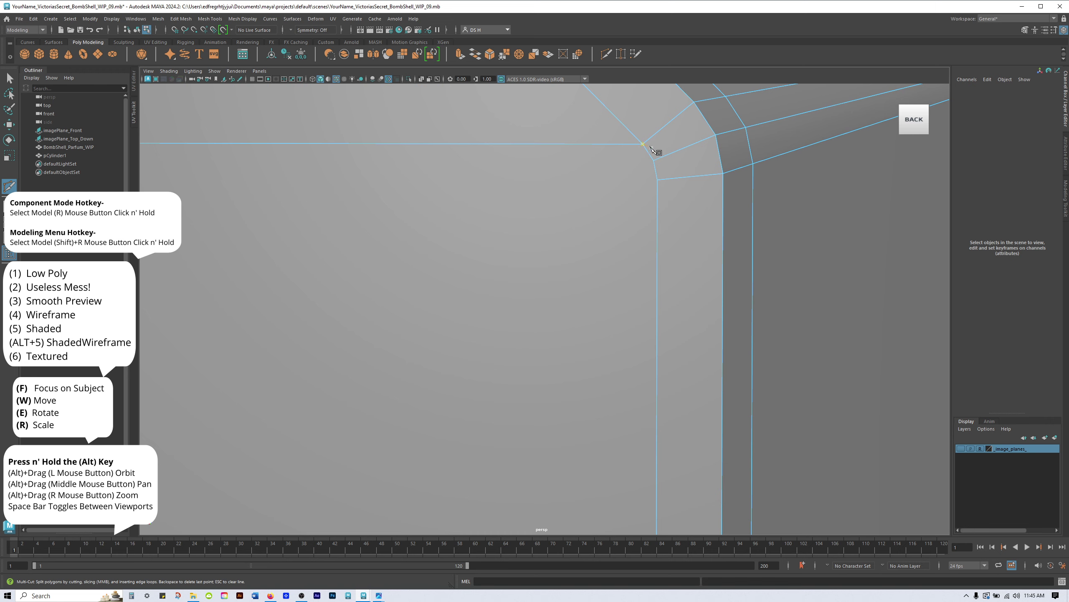
alt+right_drag(682, 295, 655, 323)
alt+middle_drag(388, 338, 787, 341)
alt+middle_drag(358, 330, 781, 324)
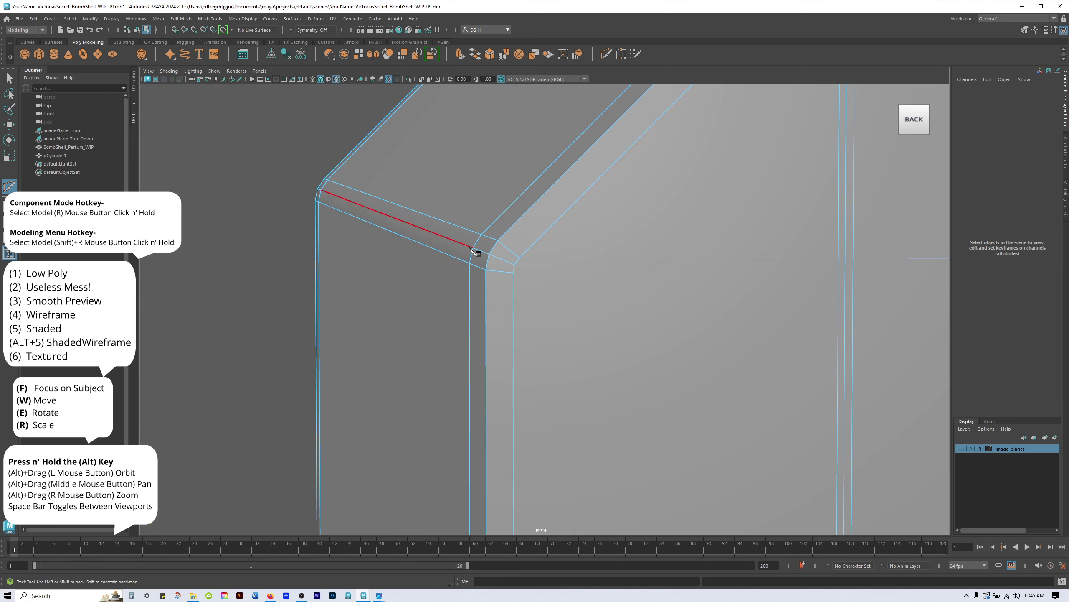
alt+right_drag(560, 261, 575, 282)
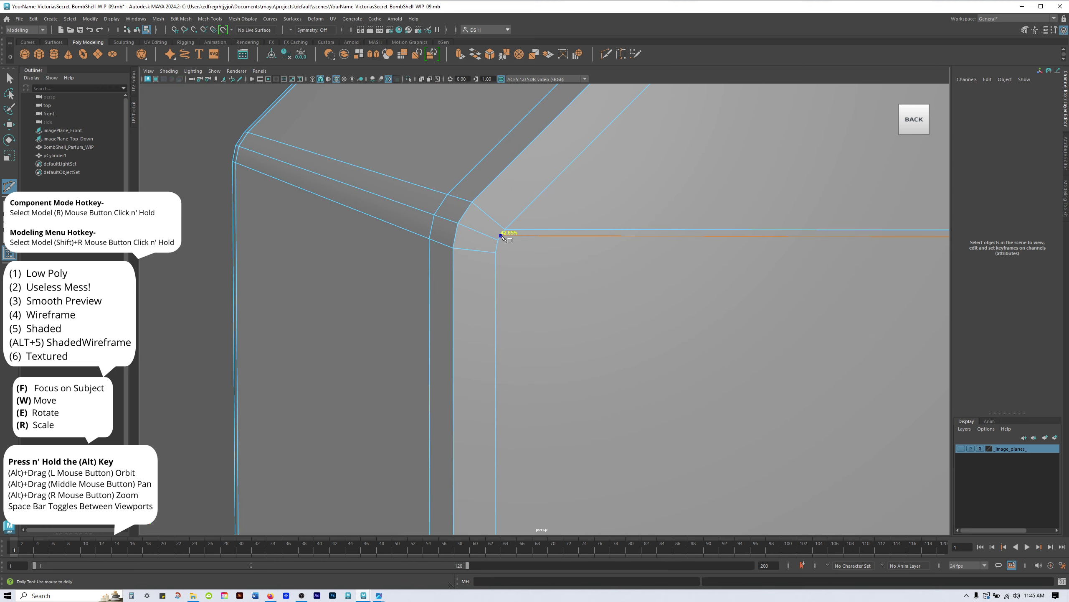
key(w)
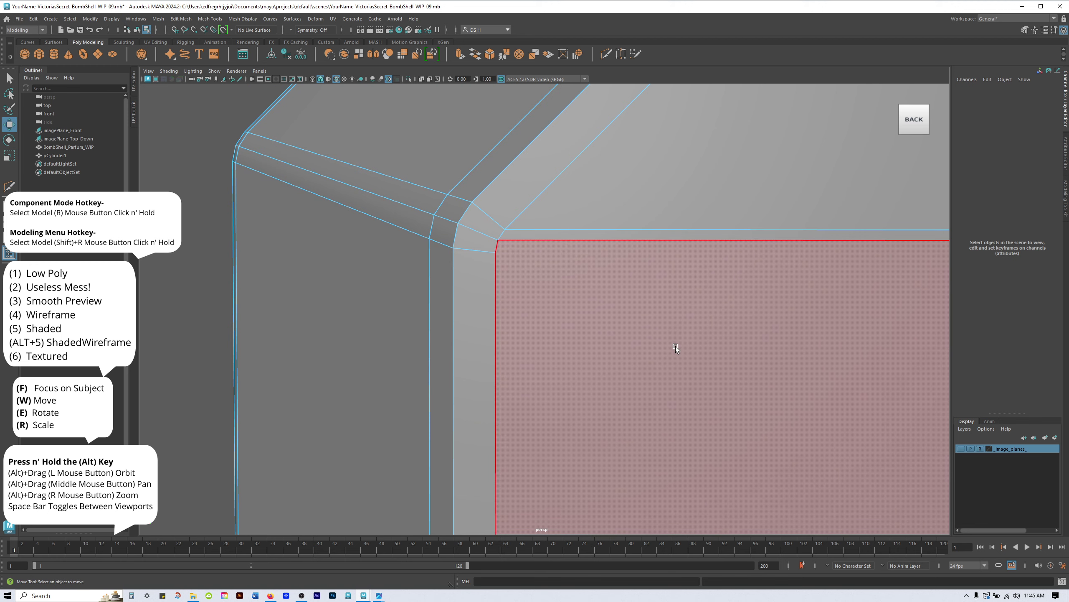
Cut horizontally with Multi-Cut across the back face between the lowest vertices of the two upper side-corner bevels.
shift+right_drag(588, 288, 532, 290)
click(495, 292)
scroll(444, 268, down, 3)
alt+middle_drag(885, 295, 204, 305)
alt+middle_drag(546, 300, 307, 260)
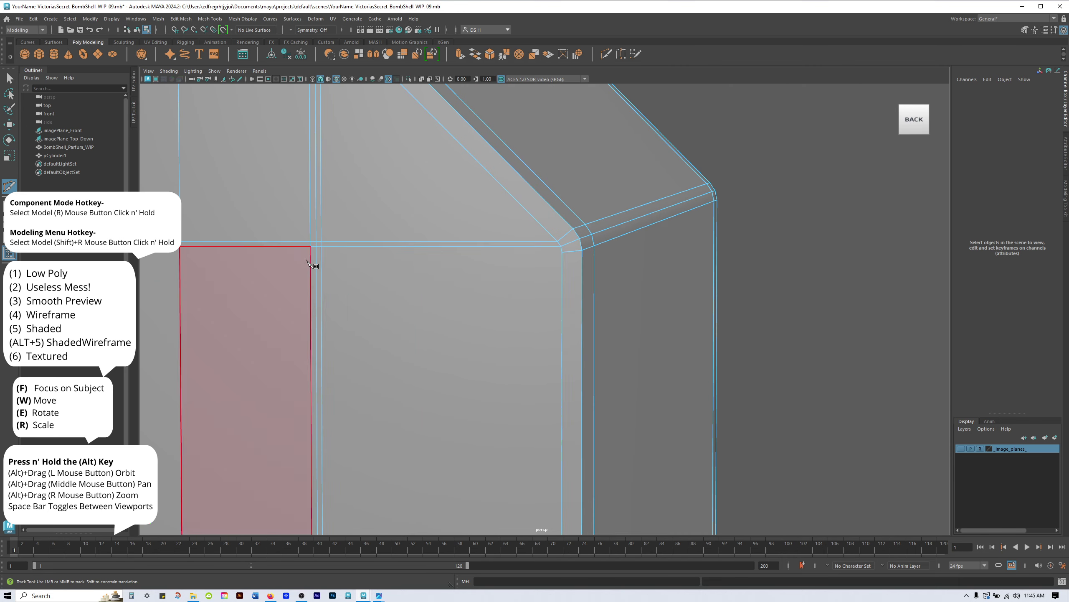
click(563, 280)
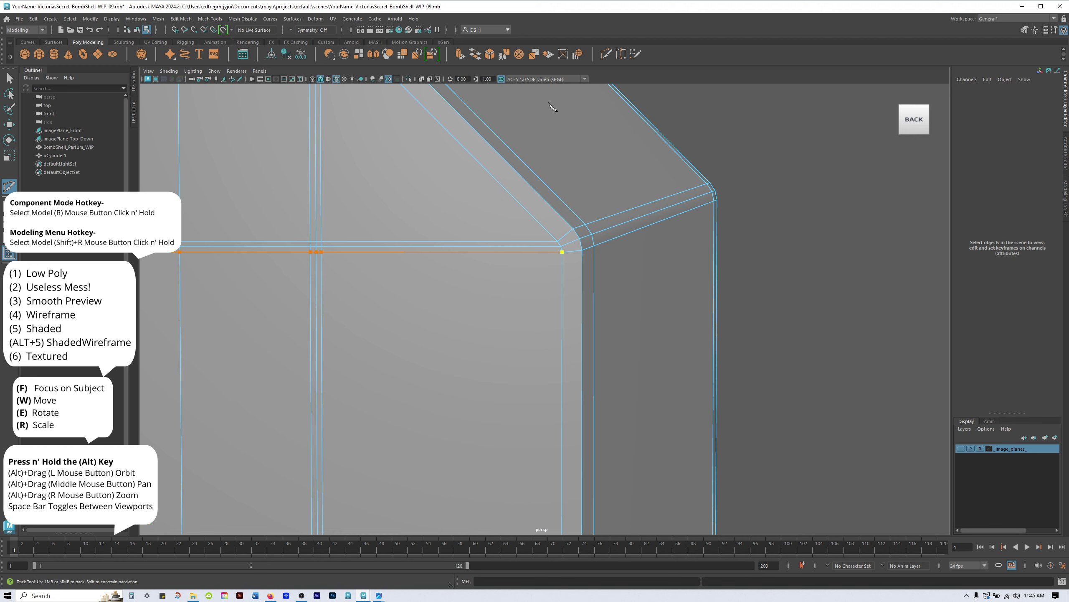
key(w)
Cut horizontally with Multi-Cut across the back face between the uppermost vertices of the two lower side-corner bevels.
alt+right_drag(728, 366, 332, 430)
alt+middle_drag(332, 430, 419, 257)
alt+right_drag(419, 258, 499, 307)
alt+middle_drag(516, 265, 443, 230)
alt+right_drag(443, 231, 513, 332)
shift+right_drag(503, 234, 592, 340)
click(673, 345)
alt+right_drag(673, 345, 357, 423)
alt+middle_drag(283, 363, 623, 355)
alt+right_drag(379, 326, 560, 371)
key(w)
Cut horizontally with Multi-Cut across the back face between the middle vertices of the two lower side-corner bevels.
alt+right_drag(402, 356, 510, 324)
shift+right_drag(422, 295, 181, 293)
alt+middle_drag(233, 265, 381, 302)
alt+right_drag(380, 302, 328, 351)
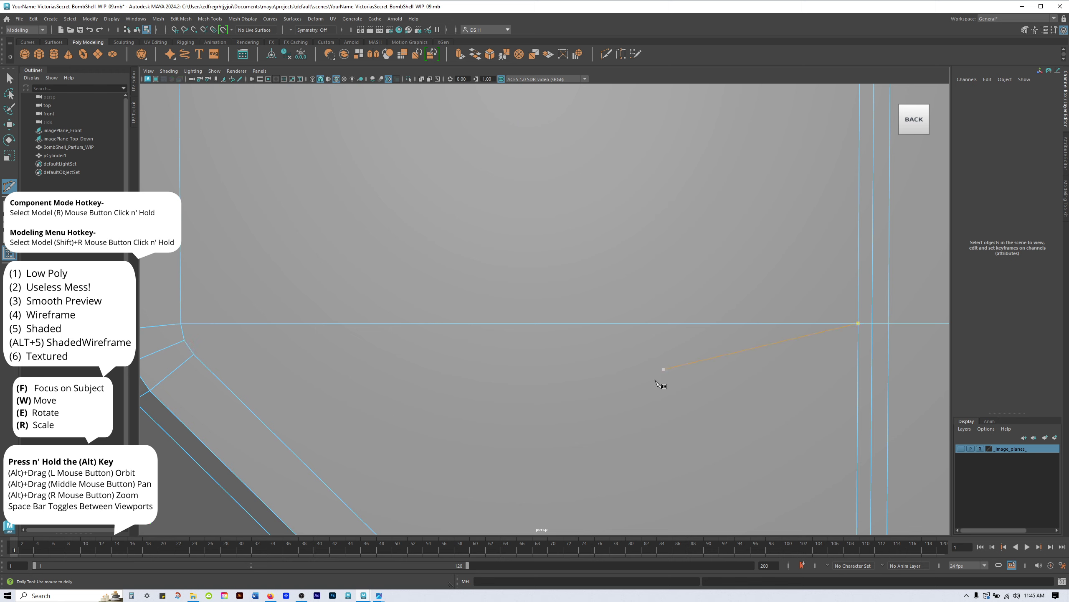
key(Escape)
alt+middle_drag(362, 342, 404, 372)
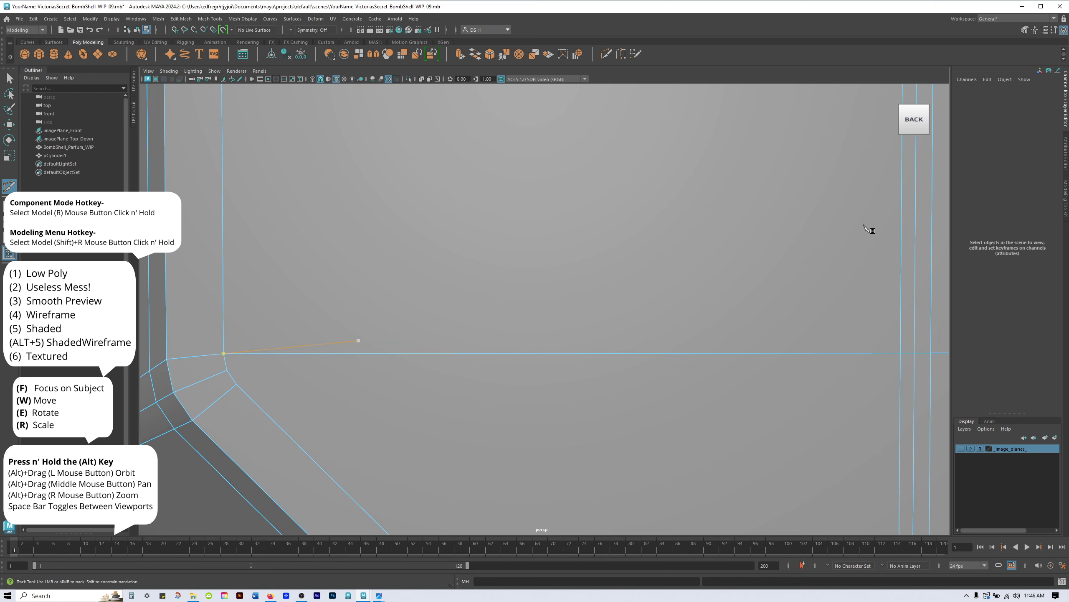
alt+middle_drag(313, 337, 452, 309)
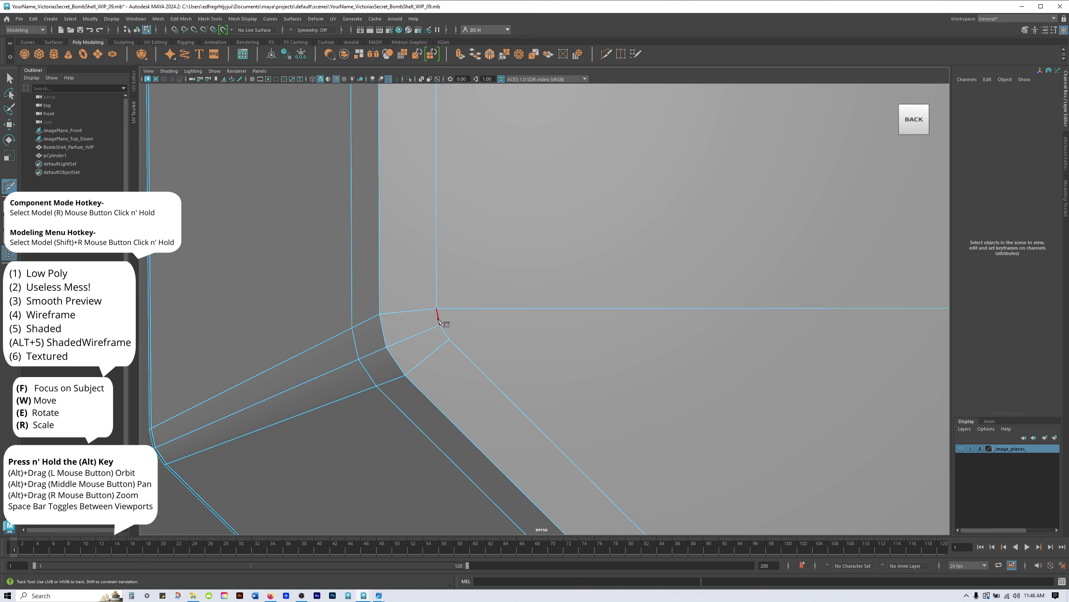
alt+right_drag(437, 371, 105, 367)
alt+middle_drag(640, 367, 160, 351)
alt+middle_drag(589, 350, 369, 348)
alt+right_drag(369, 348, 796, 407)
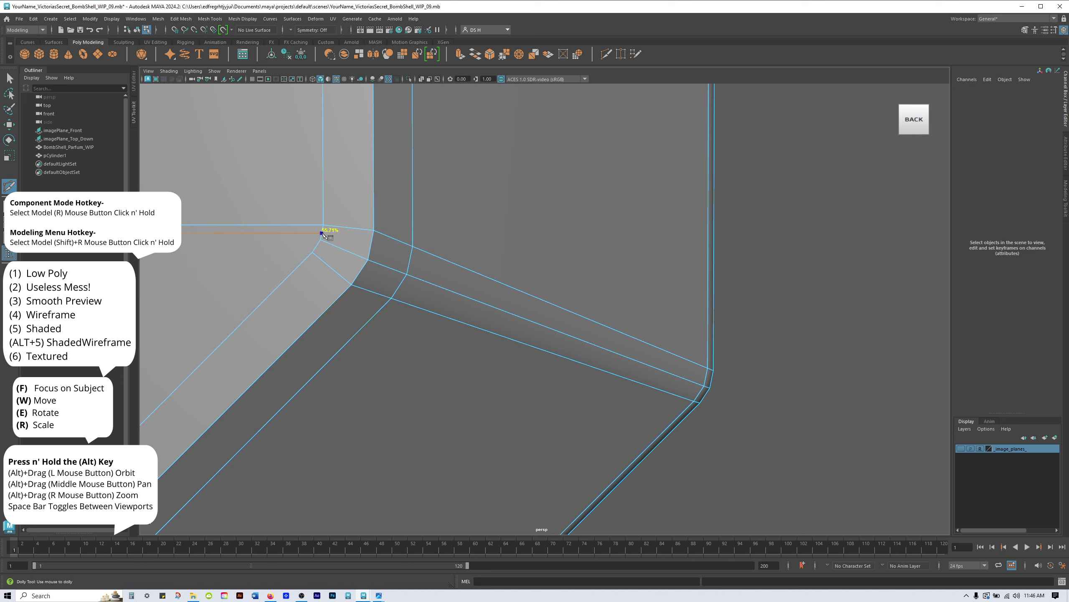
key(w)
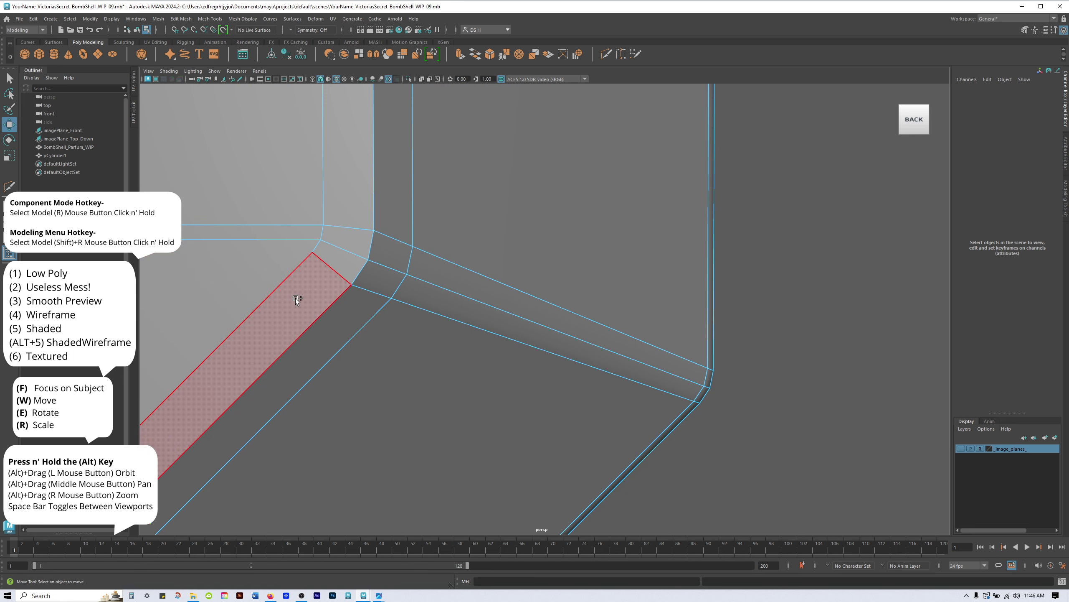
Cut horizontally with Multi-Cut across the back face between the lowest vertices of the two lower side-corner bevels.
shift+right_click(296, 299)
right_drag(296, 298, 251, 300)
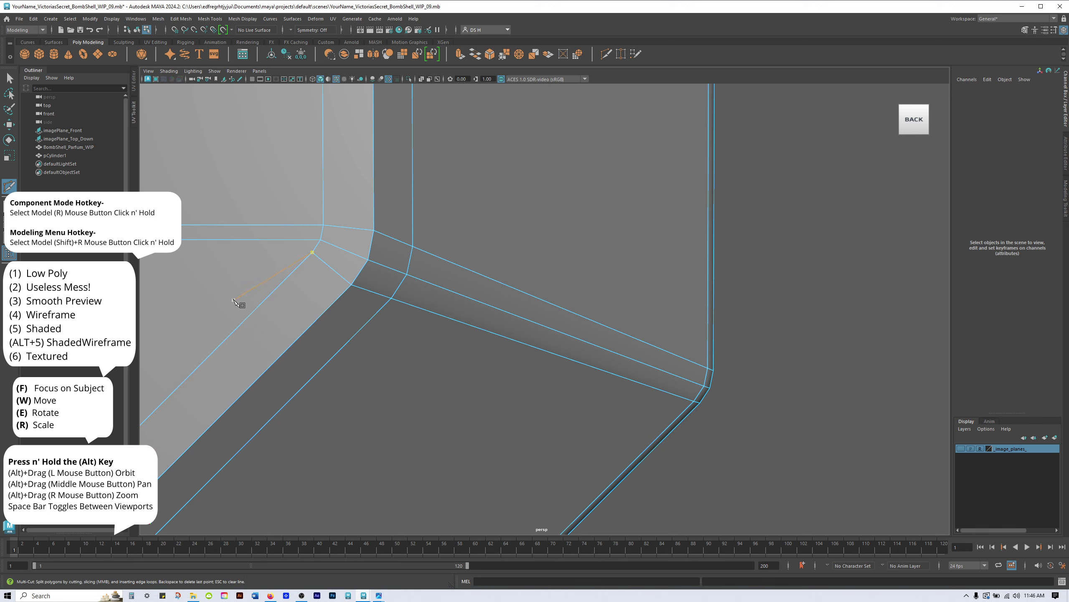
click(250, 315)
alt+right_drag(410, 261, 147, 292)
alt+middle_drag(147, 293, 628, 313)
alt+right_drag(629, 313, 282, 311)
alt+middle_drag(282, 311, 462, 312)
alt+right_drag(269, 320, 505, 337)
alt+middle_drag(191, 306, 397, 288)
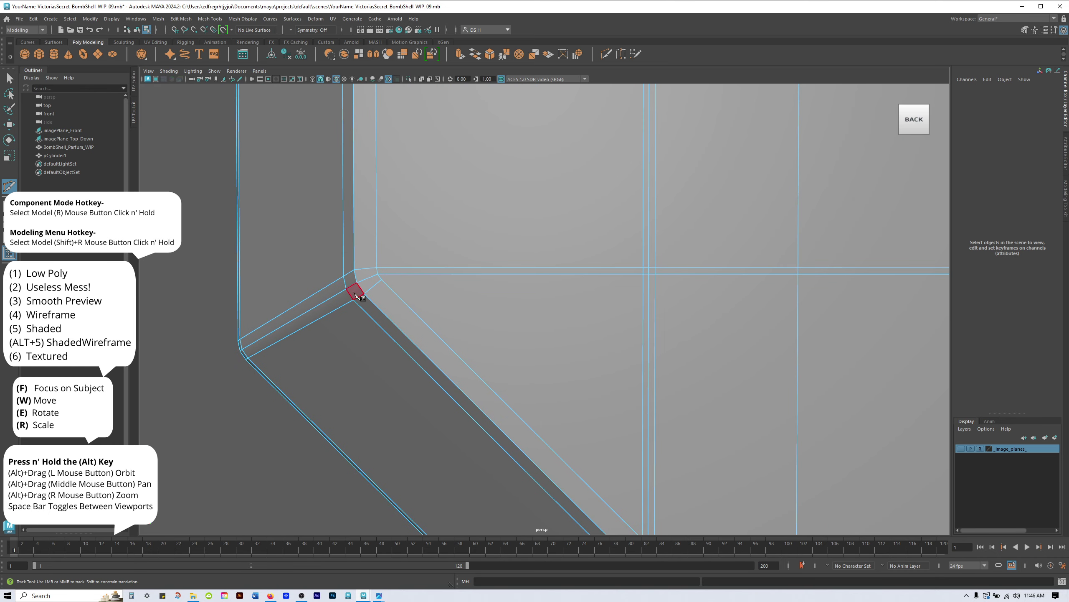
click(407, 304)
key(w)
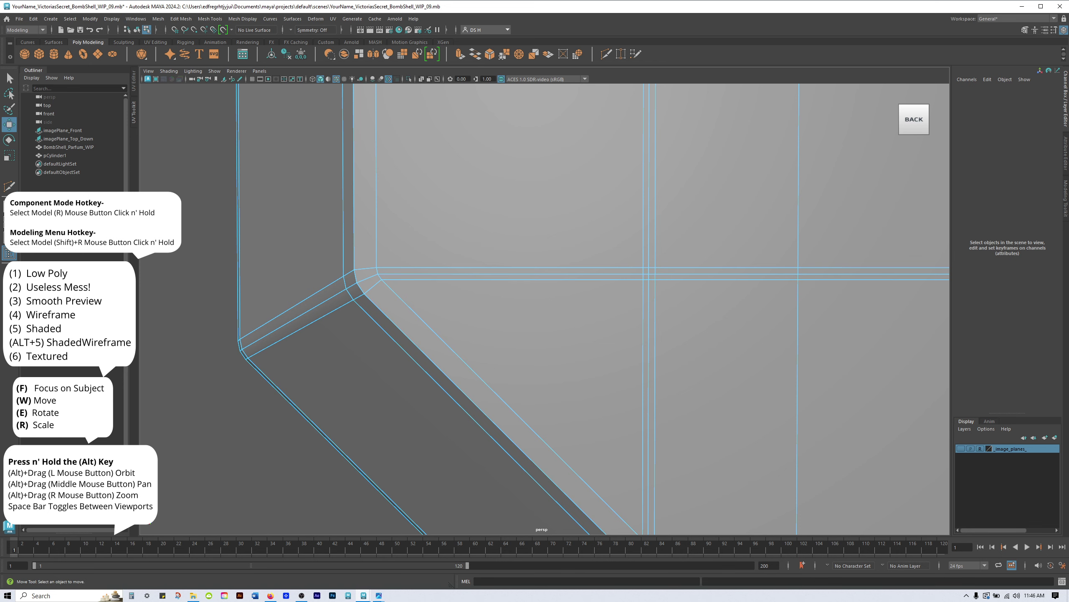
Return to object mode and select the whole perfume bottle body for a smooth preview.
alt+right_drag(404, 291, 138, 272)
alt+middle_drag(415, 257, 375, 293)
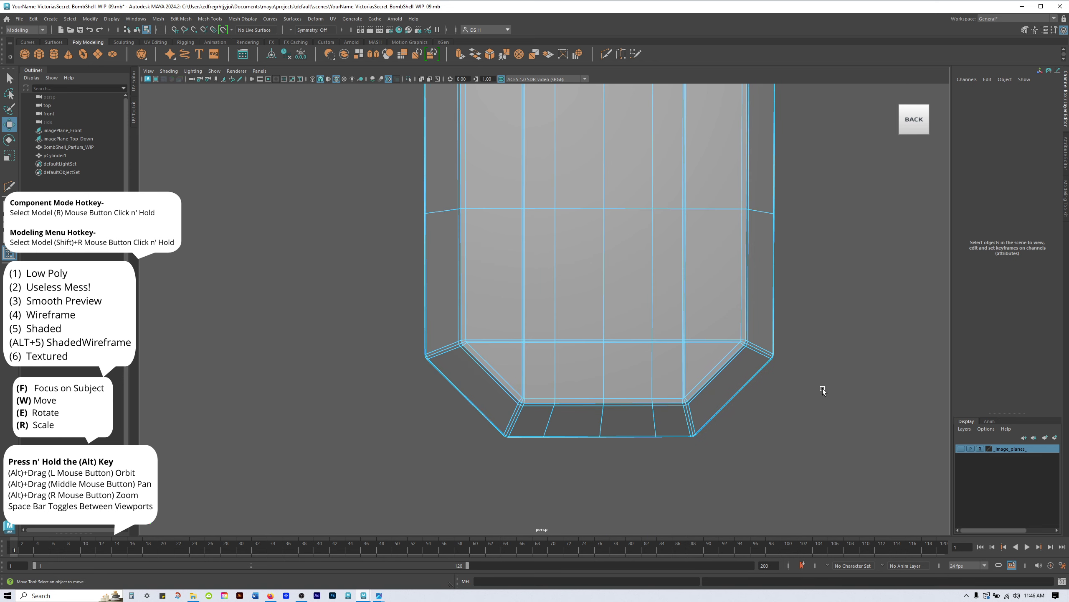
alt+right_drag(792, 423, 792, 374)
alt+drag(671, 232, 551, 331)
scroll(551, 331, up, 1)
key(3)
alt+drag(459, 292, 553, 297)
right_drag(552, 297, 818, 168)
click(768, 294)
Compare the bottle body's low-poly display with its smooth preview from the front, ending in smooth preview.
alt+drag(767, 294, 716, 297)
alt+drag(758, 258, 711, 196)
alt+right_drag(711, 196, 705, 254)
click(439, 335)
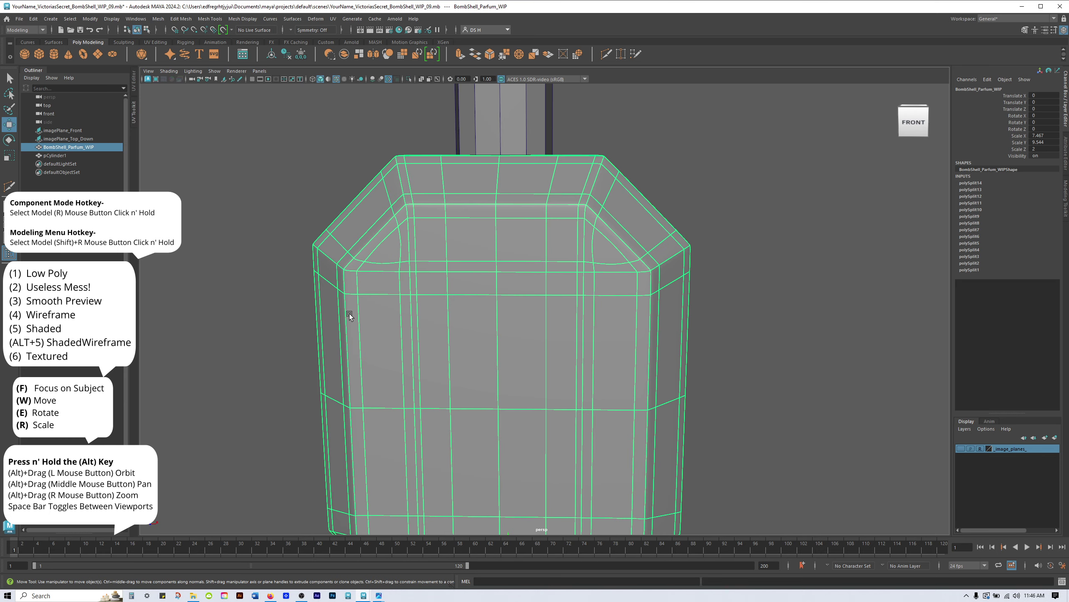
key(1)
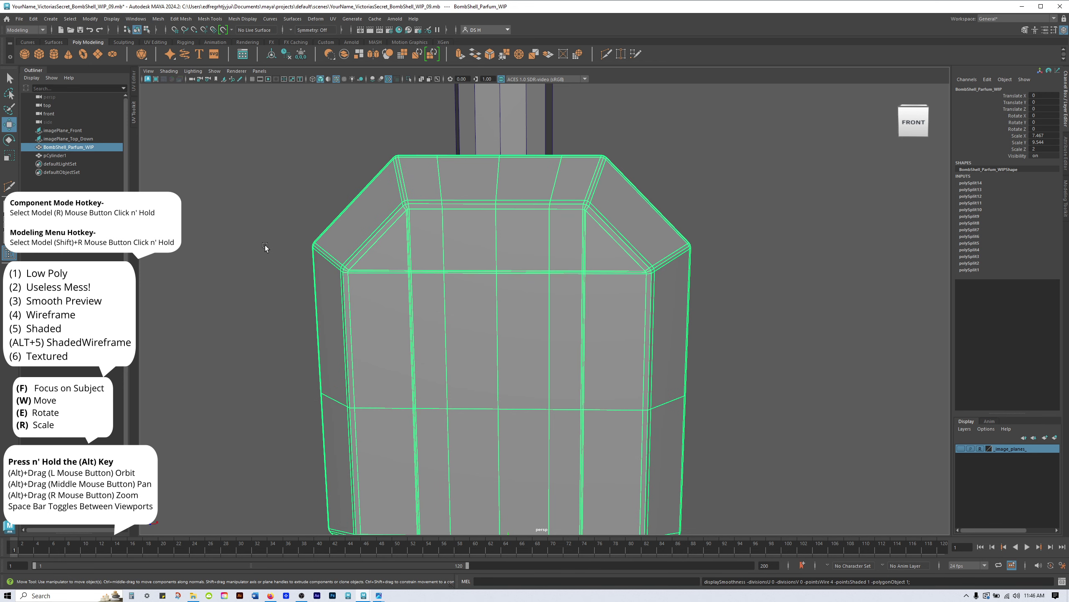
key(3)
Open the UV Editor and UV Toolkit to examine the smoothed body's UVs, and switch the viewport to the four-view layout.
click(135, 89)
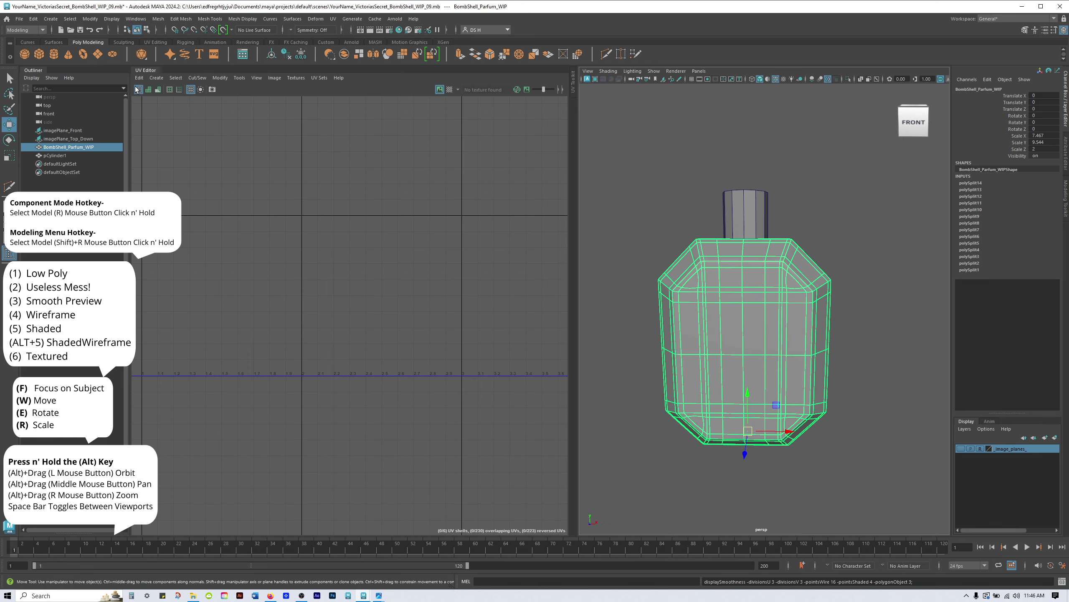
click(574, 81)
scroll(270, 253, up, 10)
key(3)
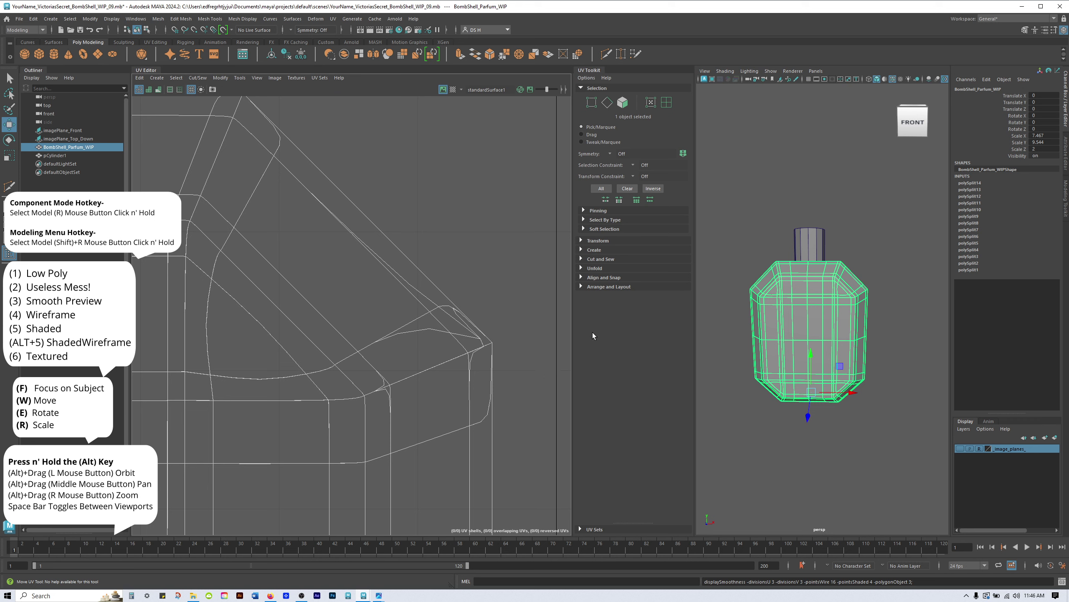
scroll(384, 263, down, 2)
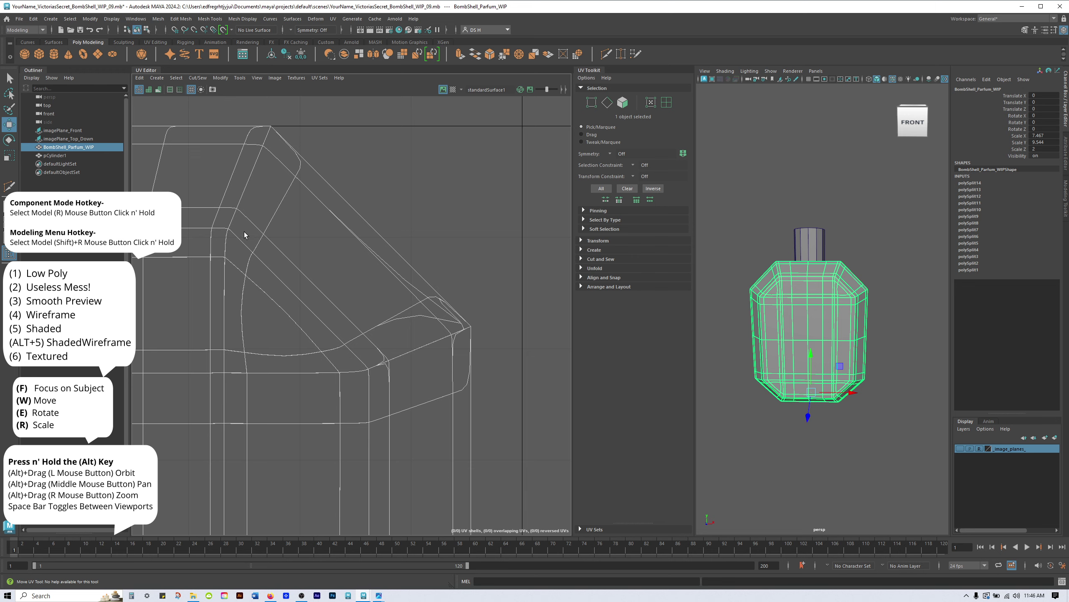
key(space)
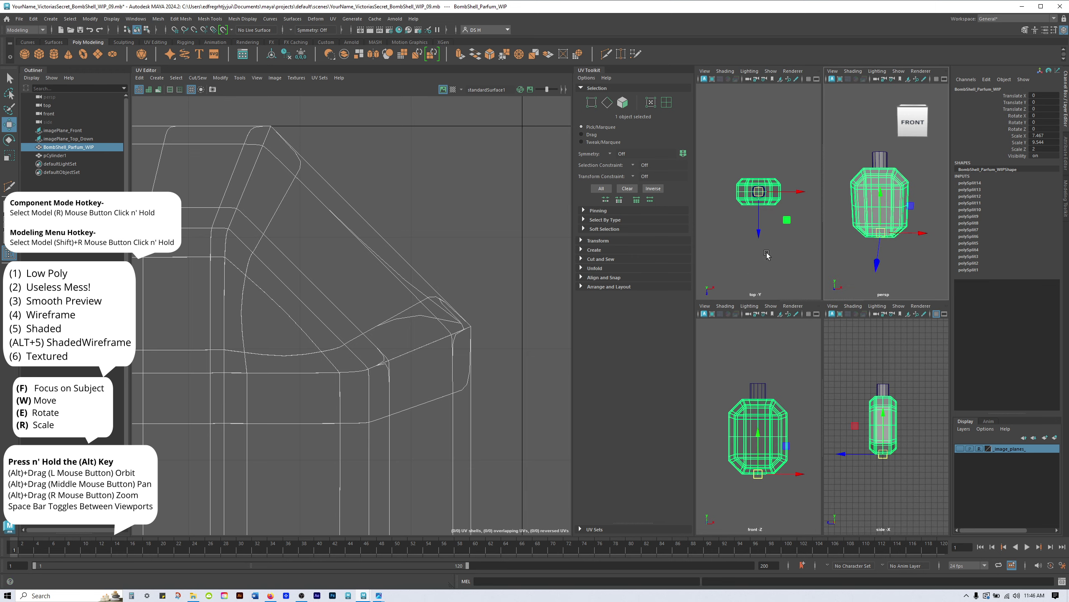